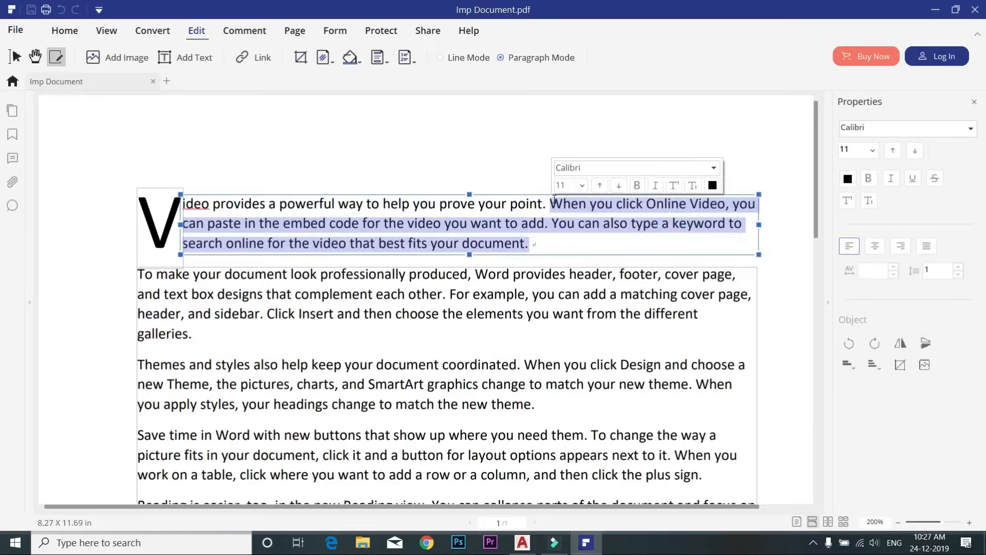
Step: Replace the selected sentences in the first paragraph with "This is the best way to edit pdf"
text(This is the best way to edit pdf)
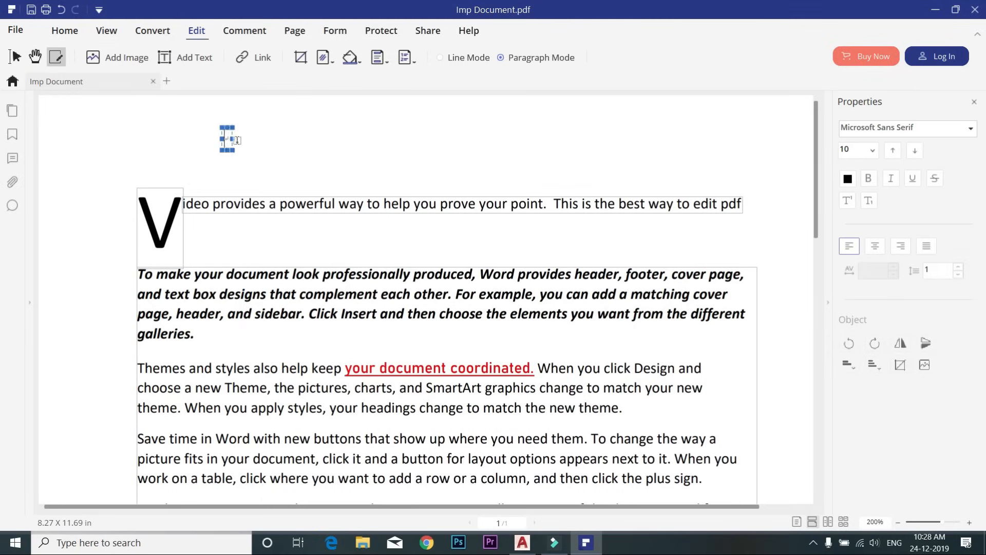
Step: Enter the heading "CHAPTER 1" in the text box above the first paragraph and set its font size to 16
text(CHAPTER 1)
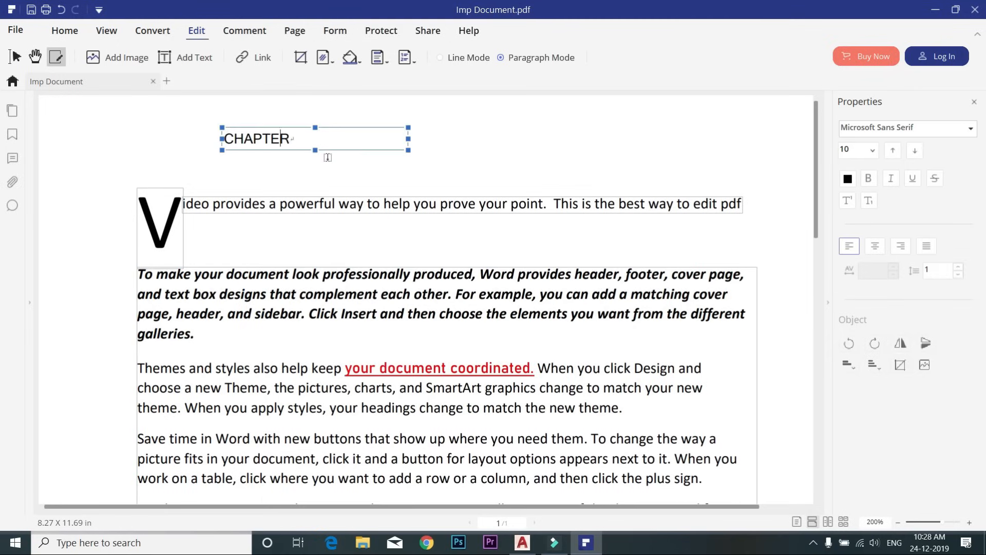
key(ctrl+a)
click(872, 150)
click(846, 295)
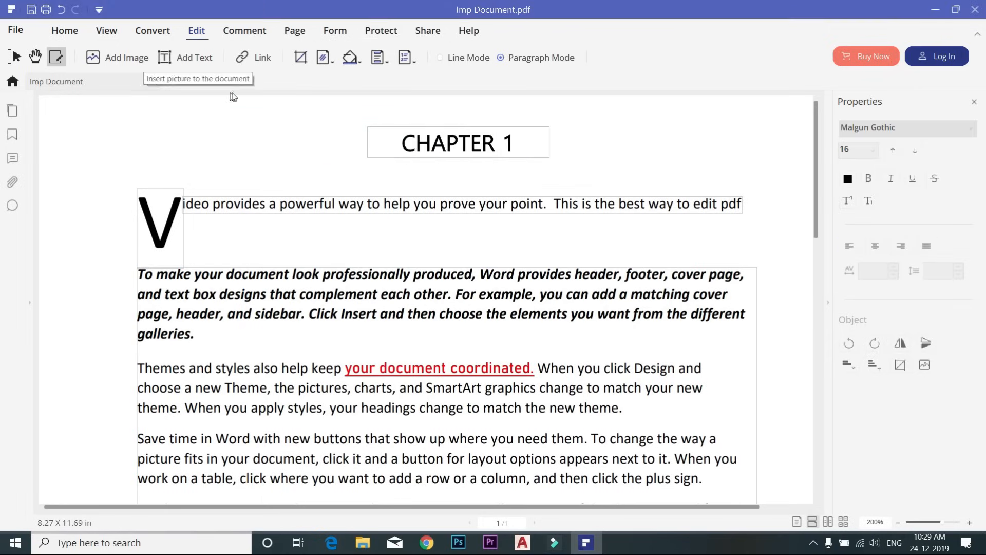
Step: Insert a picture file into the PDF page
click(122, 57)
click(334, 92)
click(385, 286)
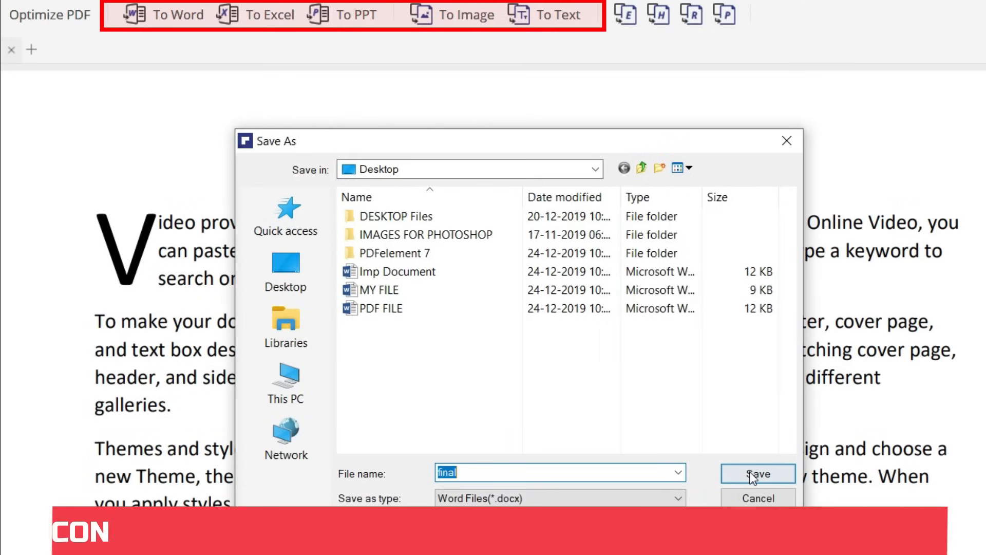
Step: Export the PDF as Word, Excel and PowerPoint files named final on the Desktop
click(754, 475)
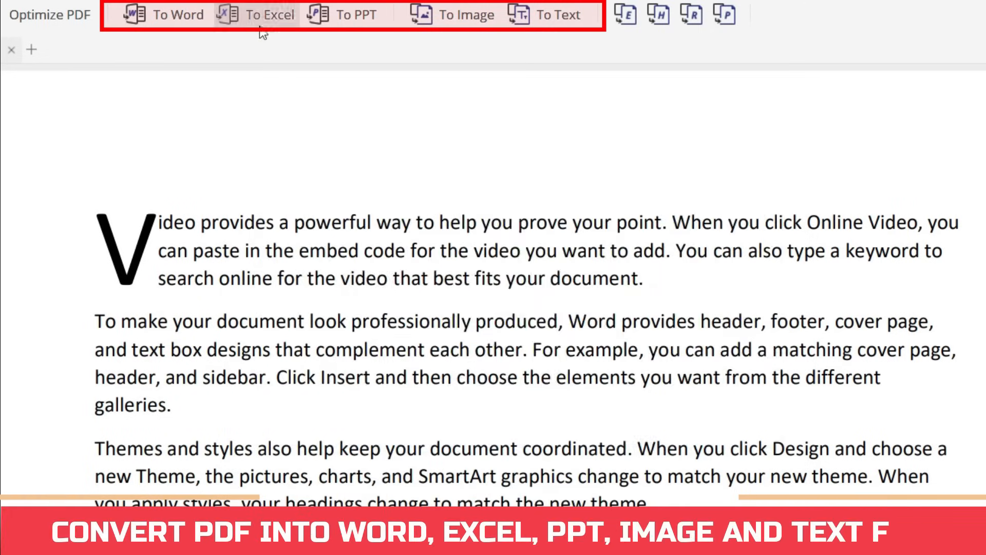
click(264, 14)
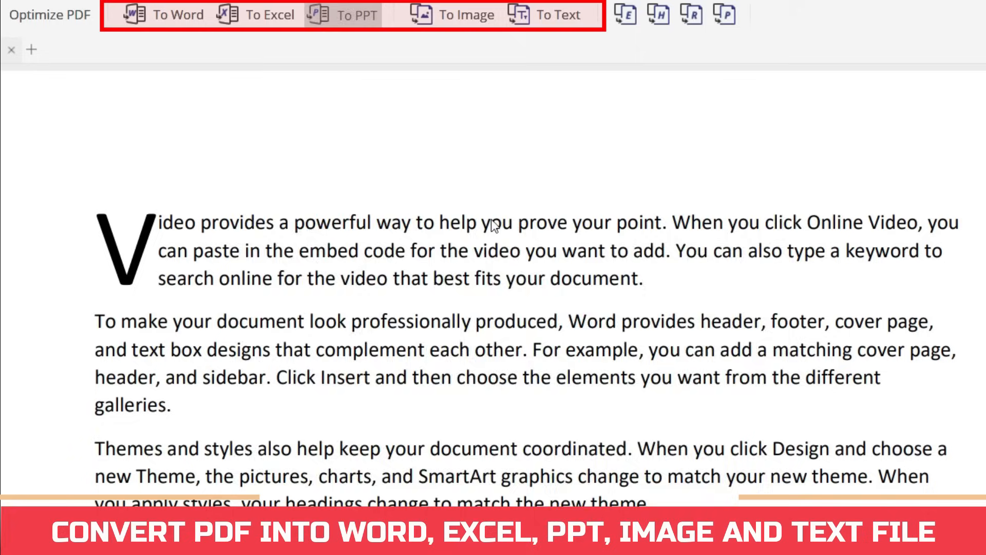
click(356, 15)
click(754, 475)
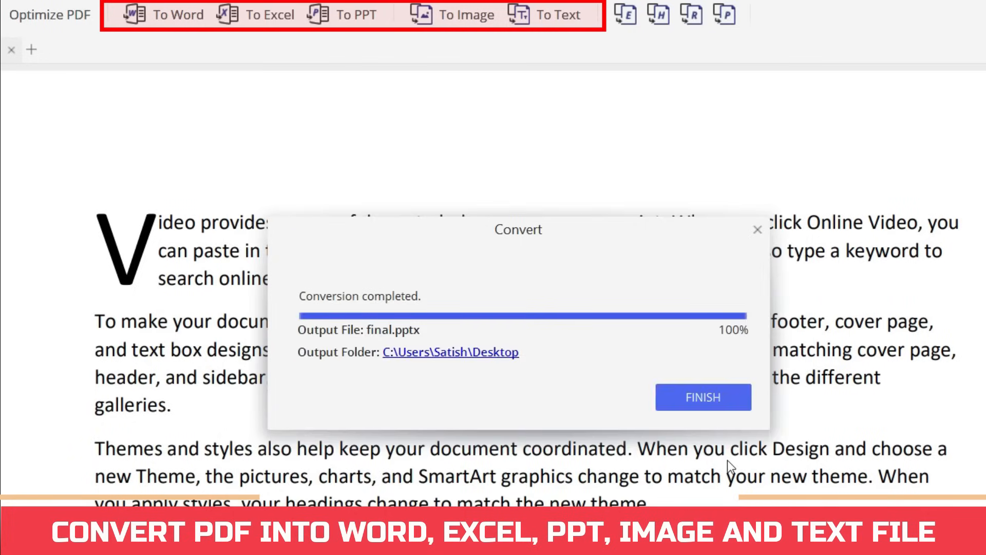
Step: Convert the PDF into an image and a text file named final
click(466, 14)
click(755, 475)
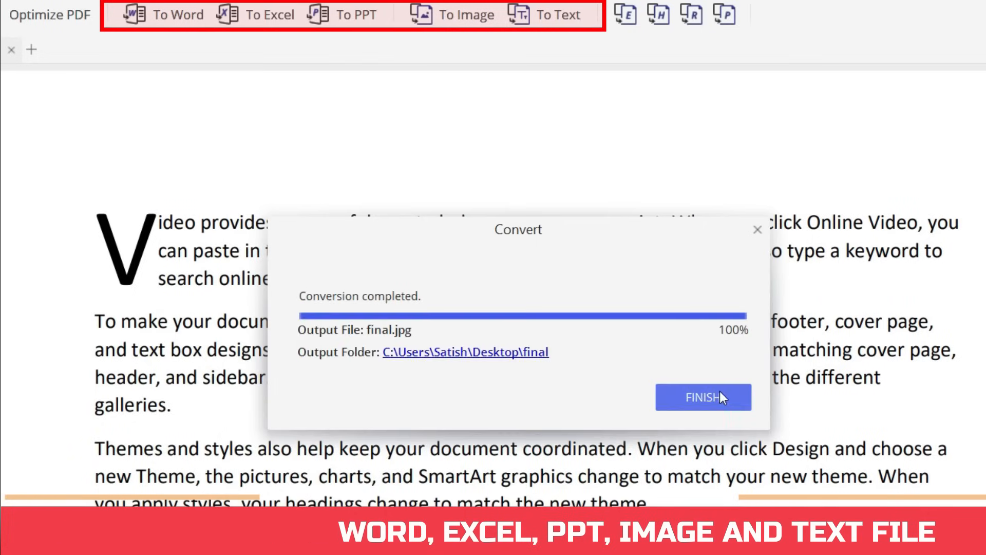
click(718, 395)
click(553, 15)
click(739, 473)
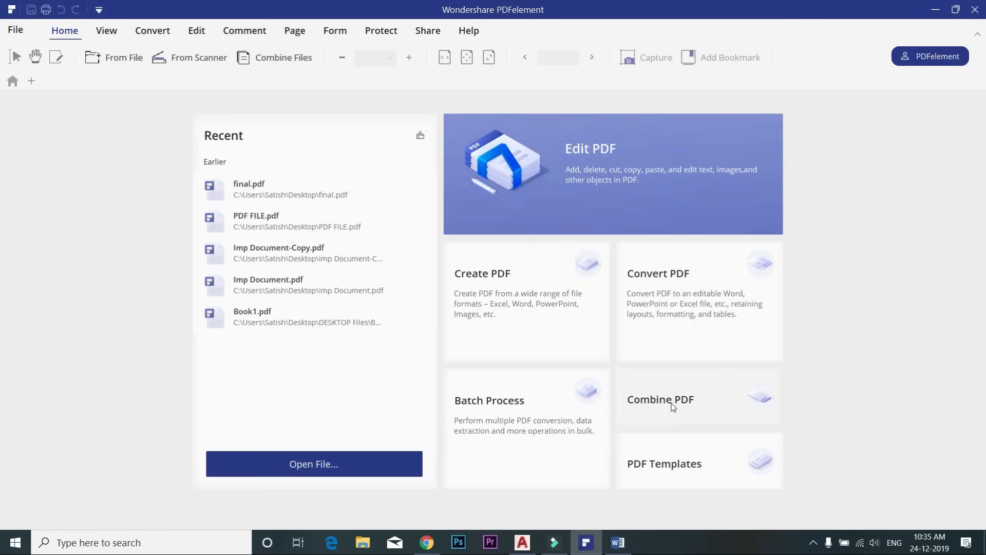
Step: Combine the Desktop files Imp Document.pdf and PDF FILE.pdf into one PDF
click(673, 407)
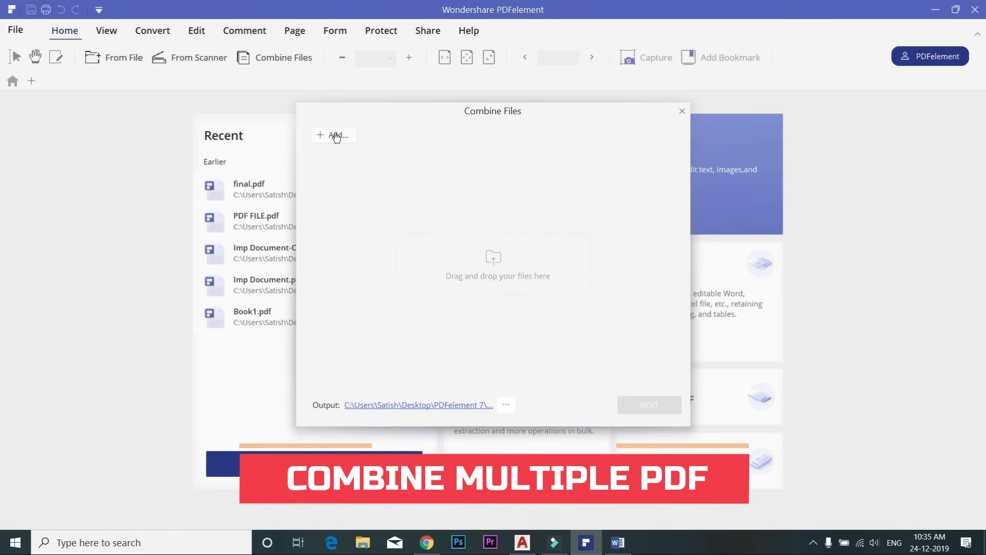
click(329, 134)
scroll(460, 333, down, 1)
click(451, 264)
ctrl+click(440, 348)
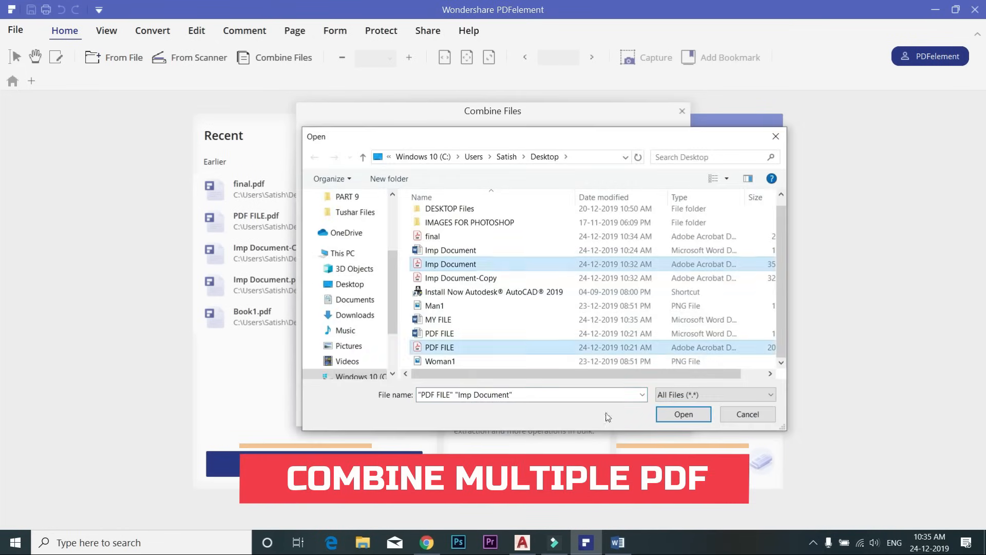
click(683, 414)
click(645, 403)
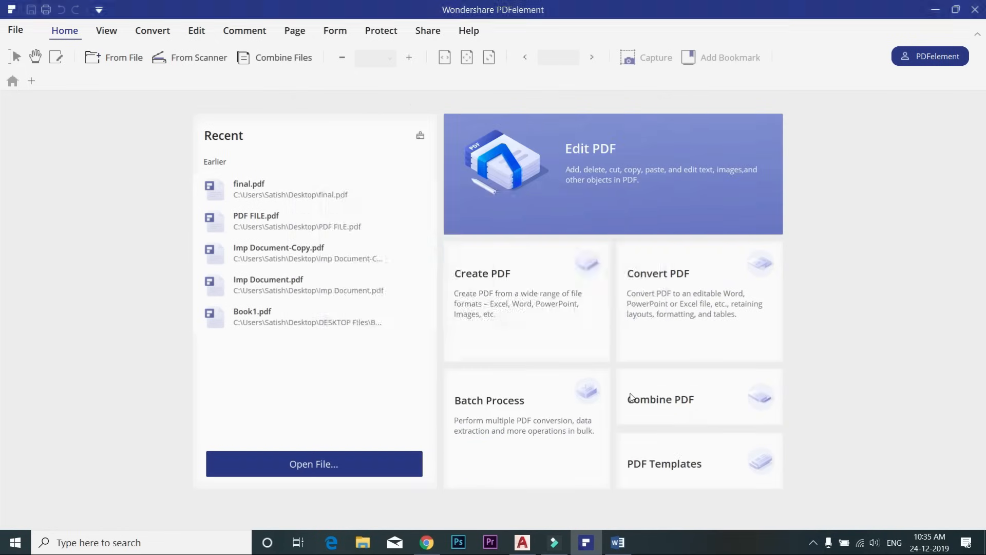
Step: Switch to the PDFelement website and review the Christmas promotion down to the PDFelement Pro offer
scroll(629, 391, down, 15)
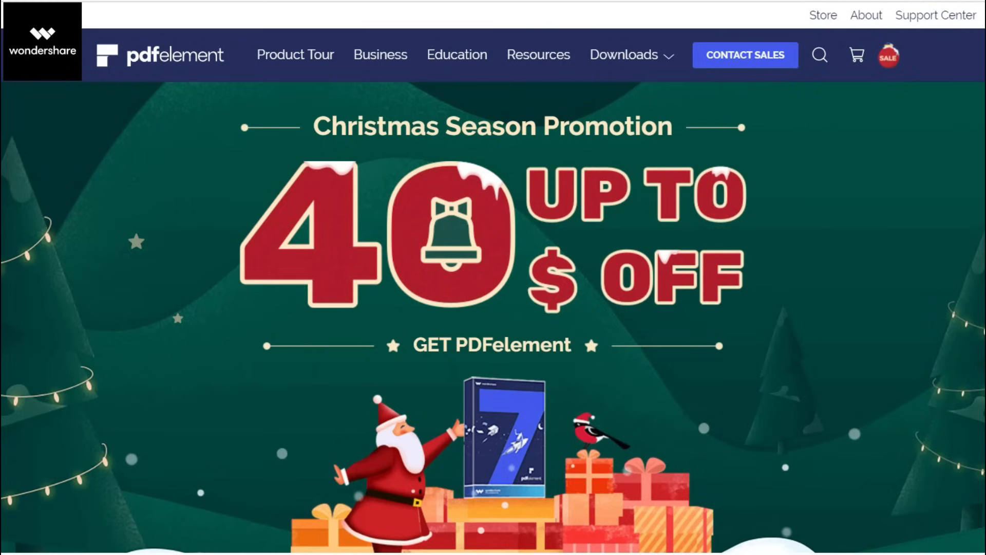
scroll(493, 278, down, 3)
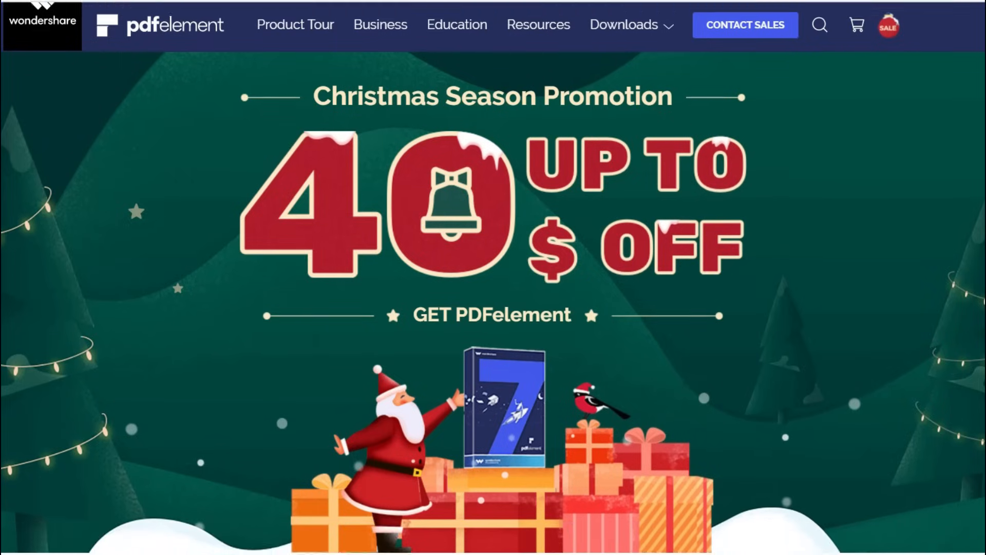
scroll(493, 278, down, 4)
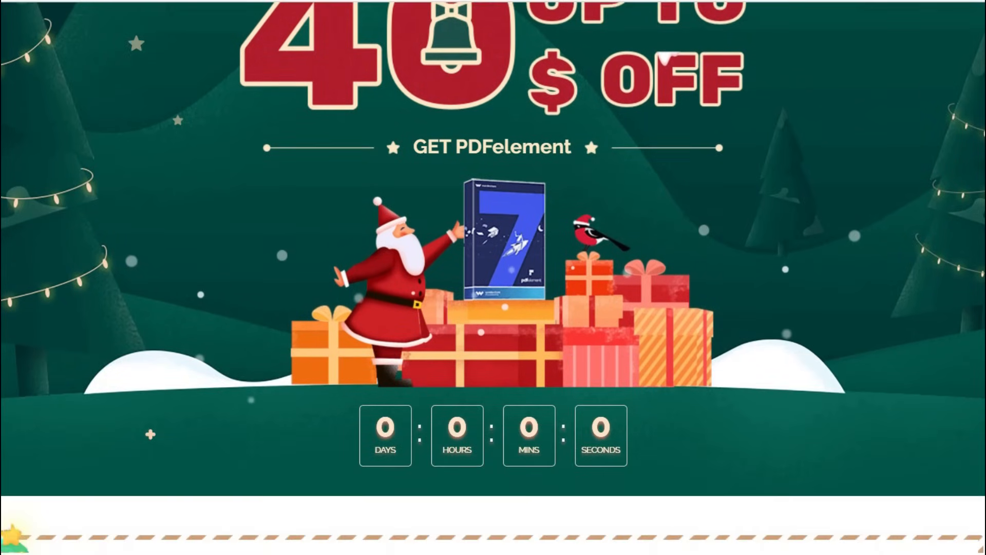
scroll(493, 278, down, 3)
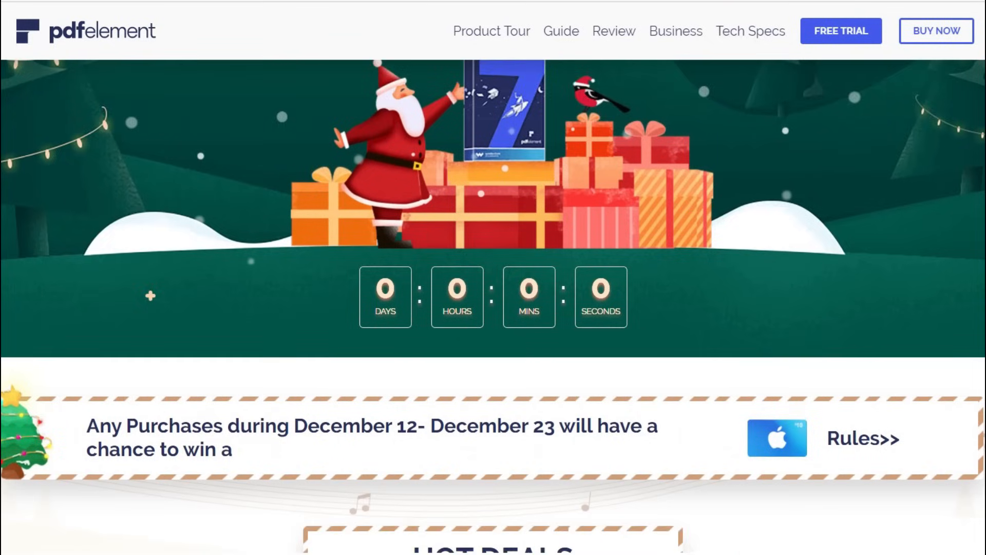
scroll(493, 278, down, 2)
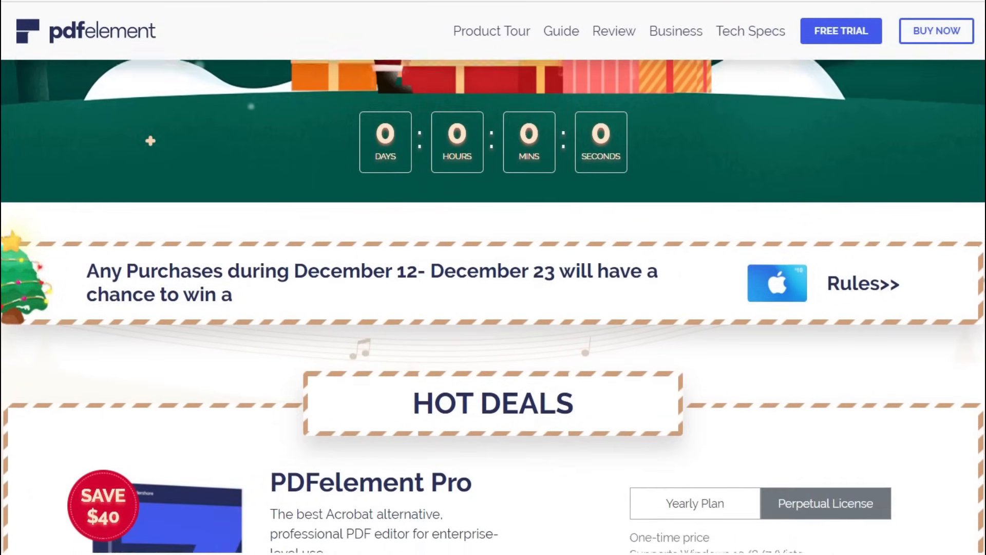
scroll(493, 277, down, 1)
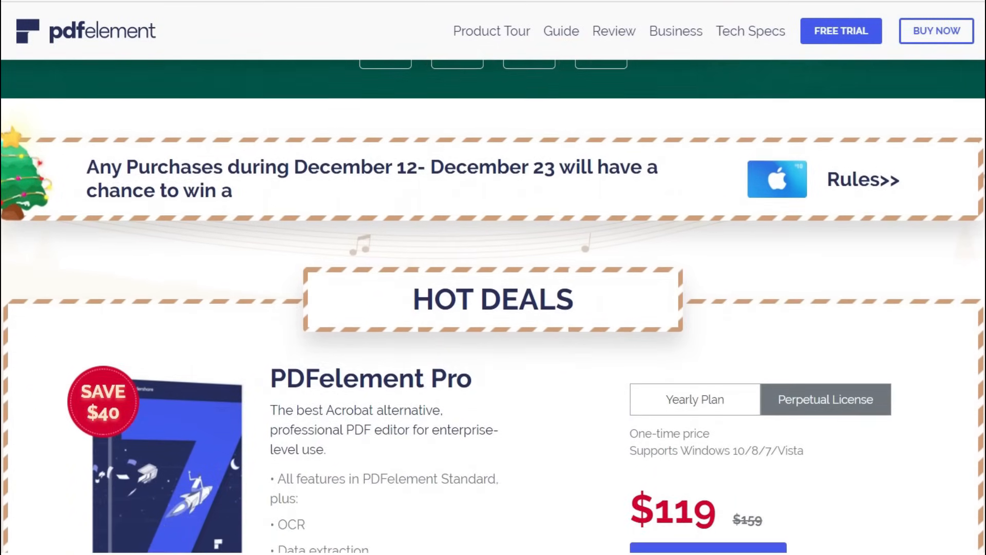
scroll(494, 277, down, 2)
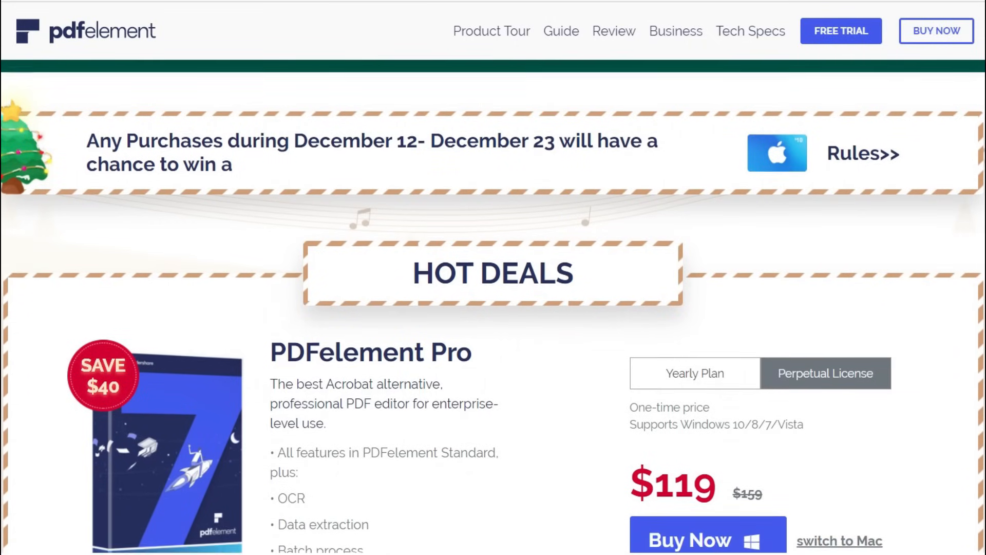
scroll(493, 277, down, 3)
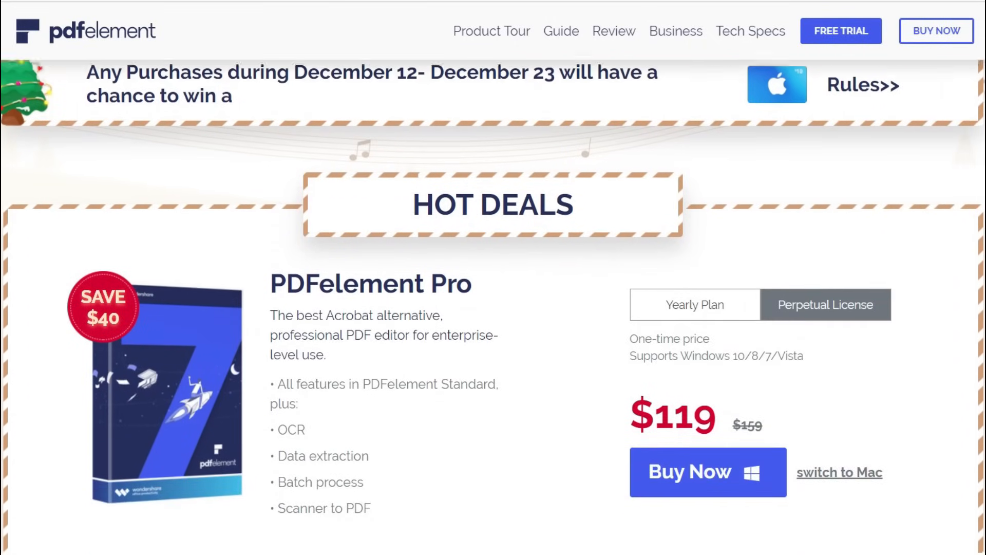
scroll(493, 277, down, 1)
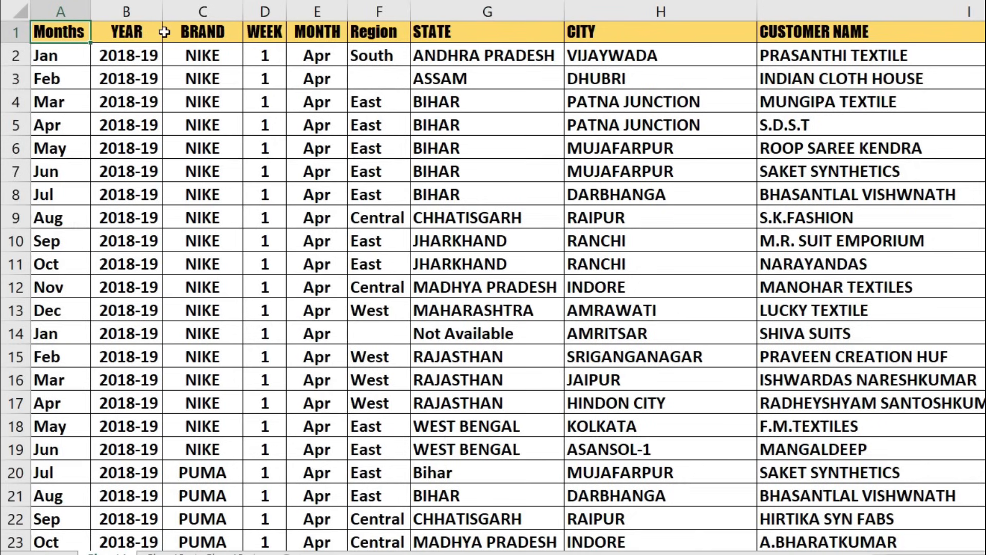
Step: Switch to the Excel sales data and examine the Months and YEAR columns from the first to the last record
drag(135, 54, 131, 240)
drag(65, 55, 50, 240)
click(122, 188)
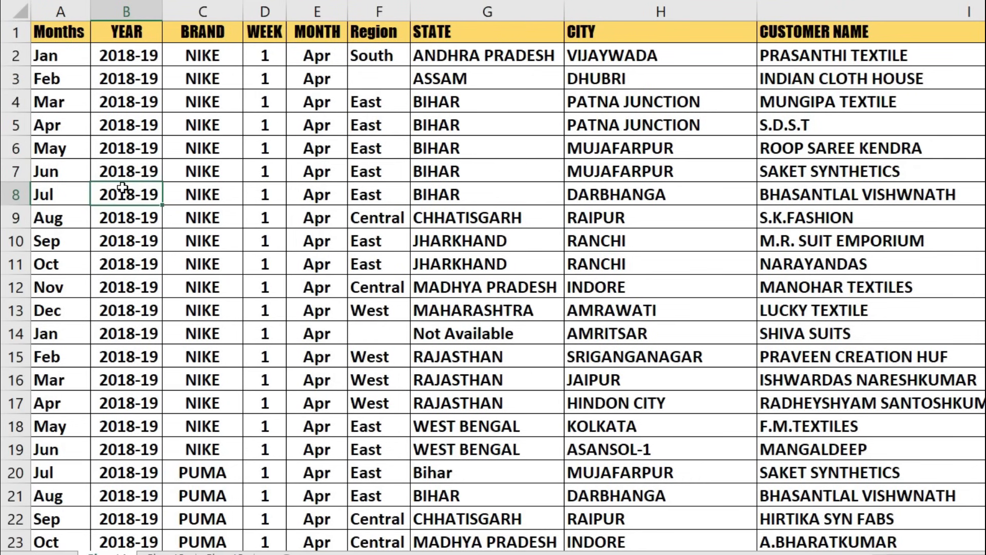
double_click(165, 208)
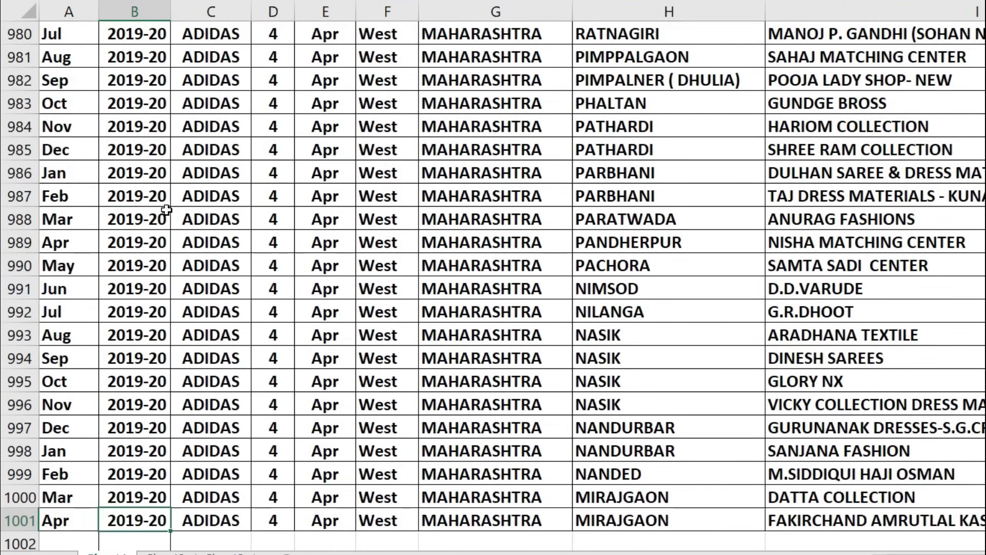
key(ctrl+Up)
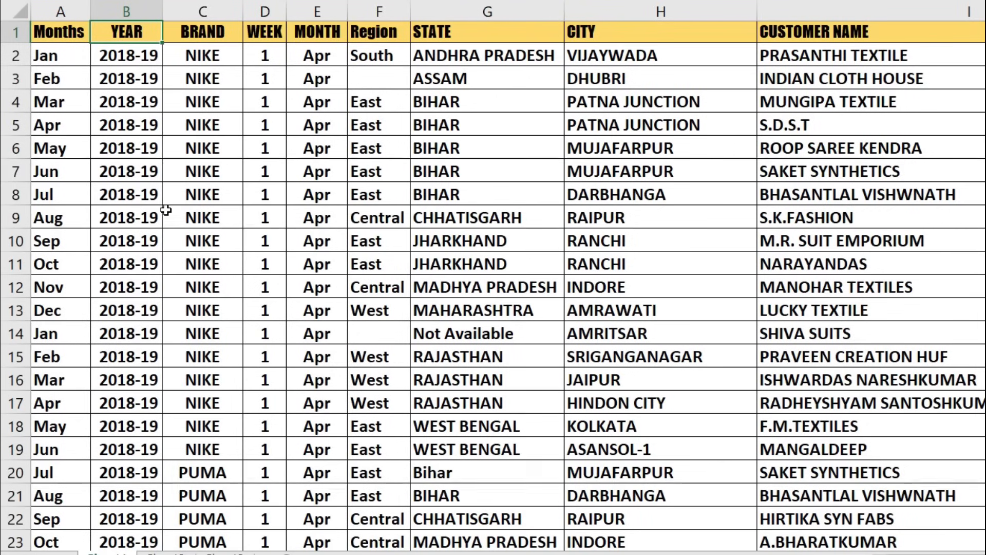
click(67, 39)
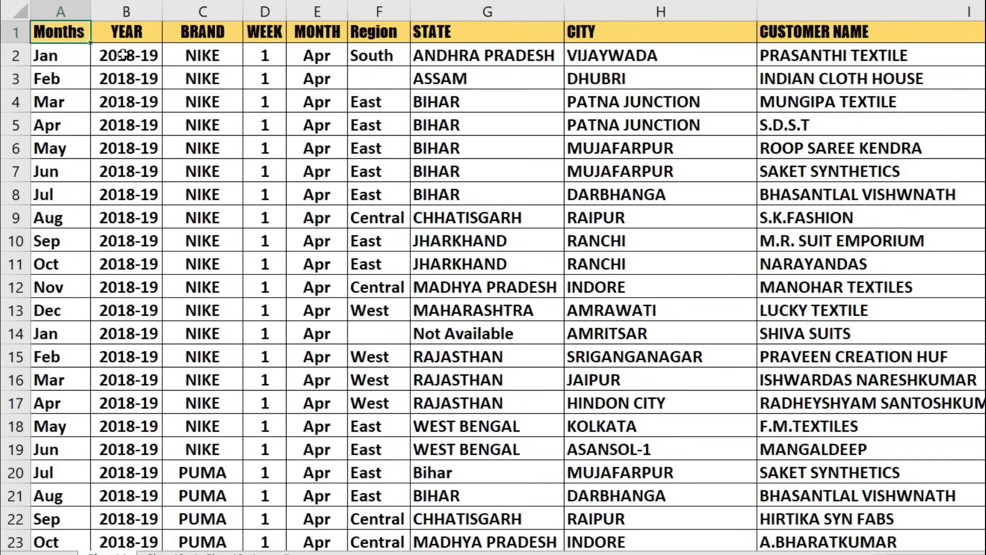
drag(125, 54, 134, 75)
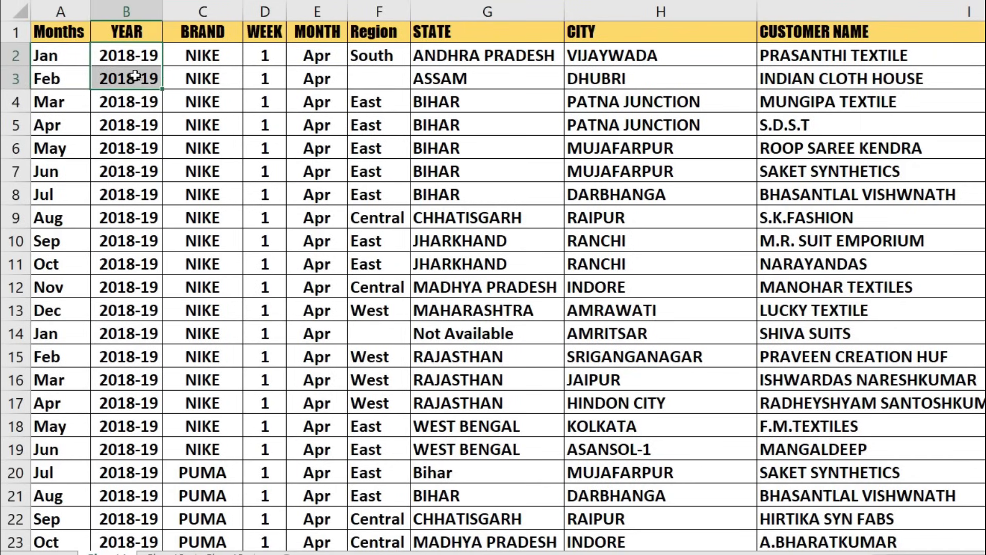
click(134, 61)
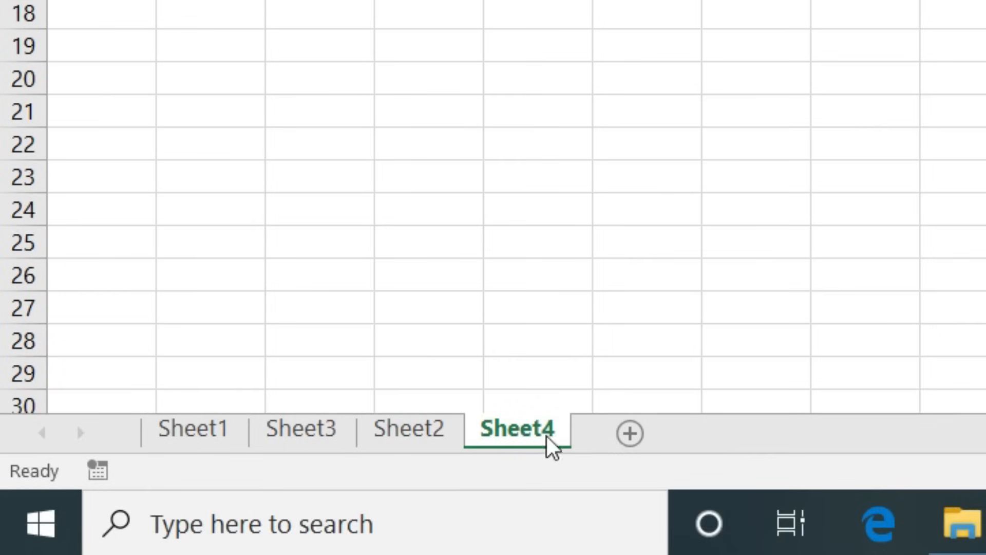
Step: Move Sheet4 in front of Sheet1 and set its zoom magnification to 200%
drag(525, 436, 252, 438)
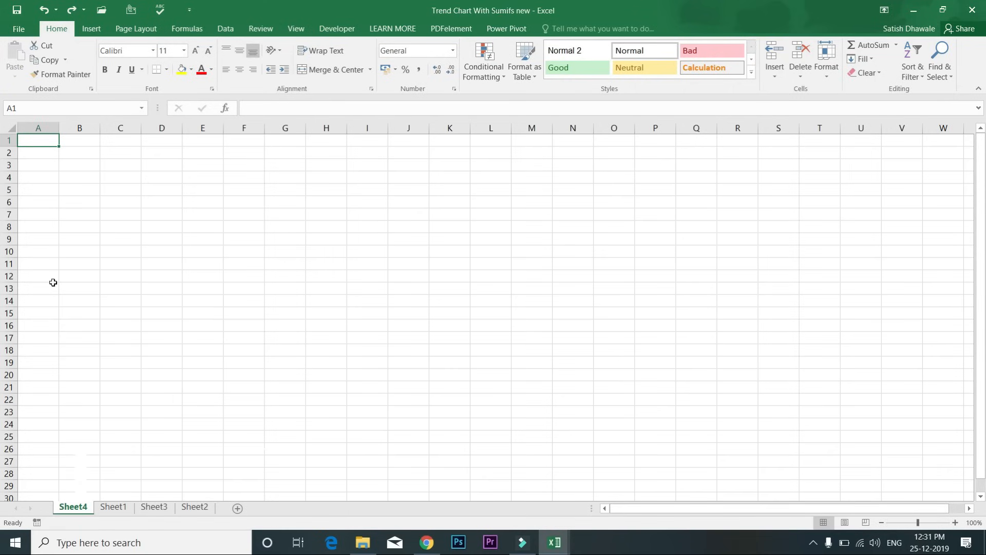
key(alt+v)
key(z)
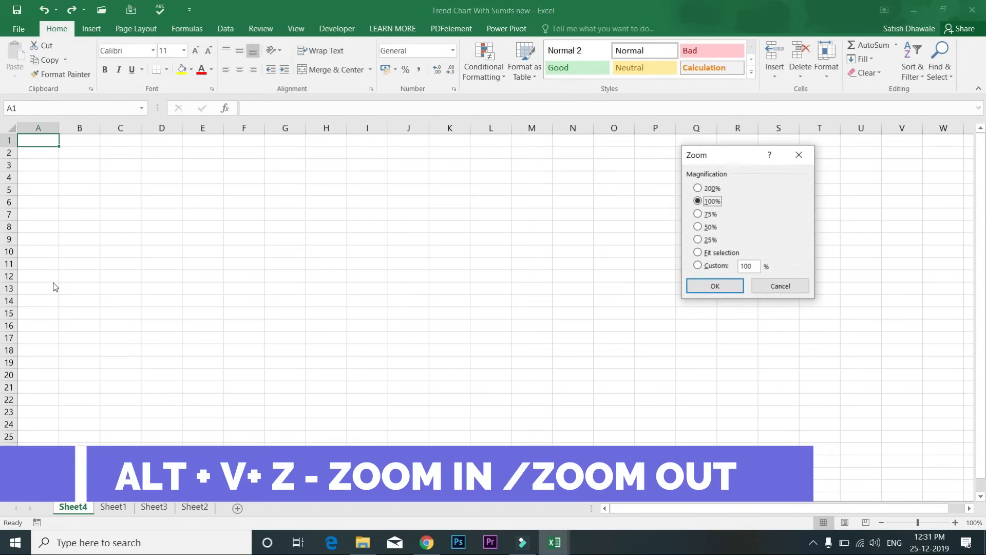
drag(739, 155, 370, 193)
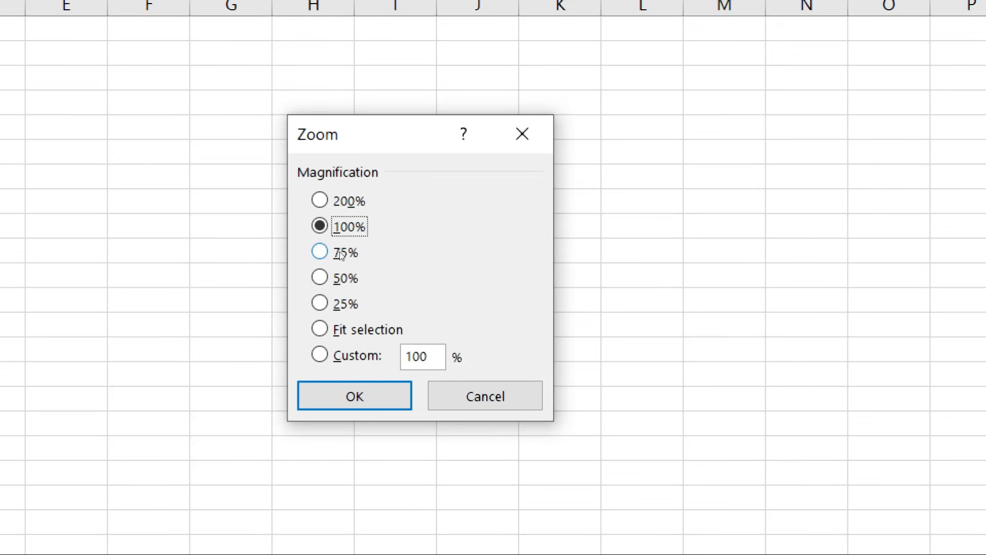
key(Up)
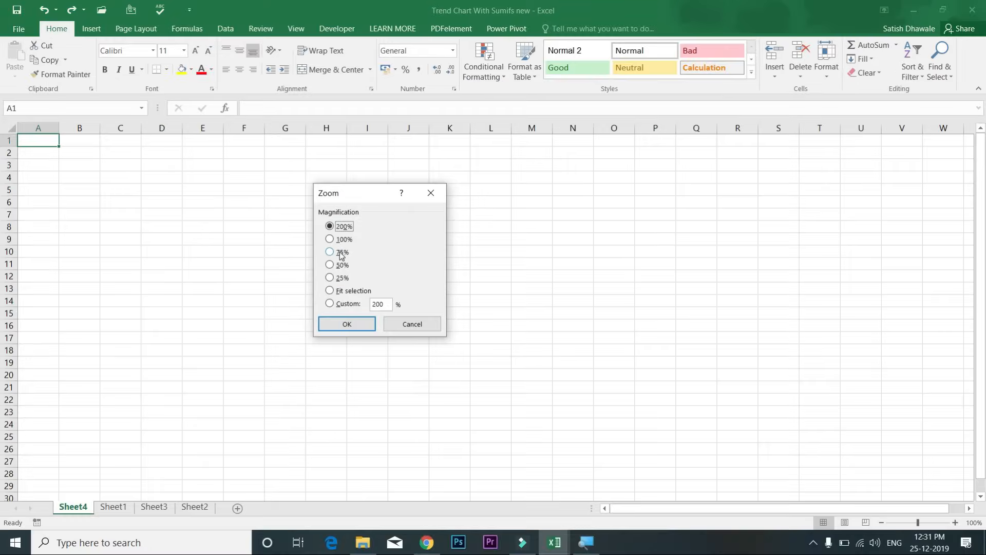
key(Return)
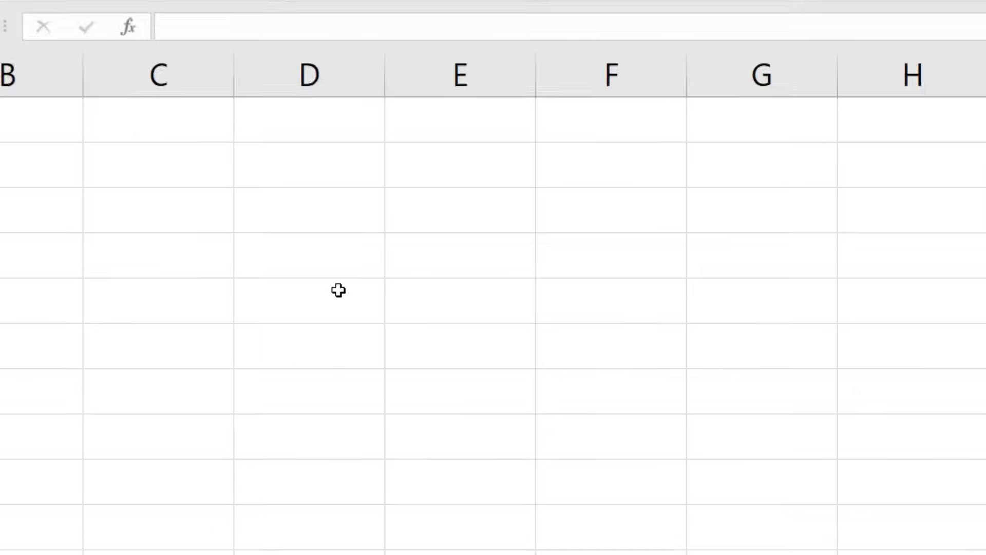
Step: Enter the year labels 2018-19 in cell D3 and 2019-20 in cell D4
key(Right)
key(Right)
key(Right)
key(Down)
key(Down)
text(1)
key(BackSpace)
text(2018)
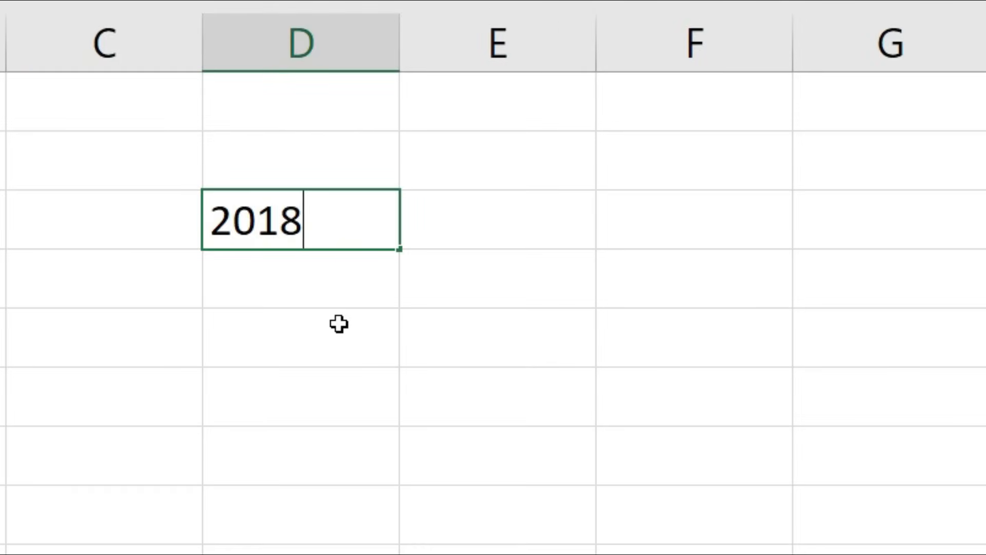
text(-19)
key(Return)
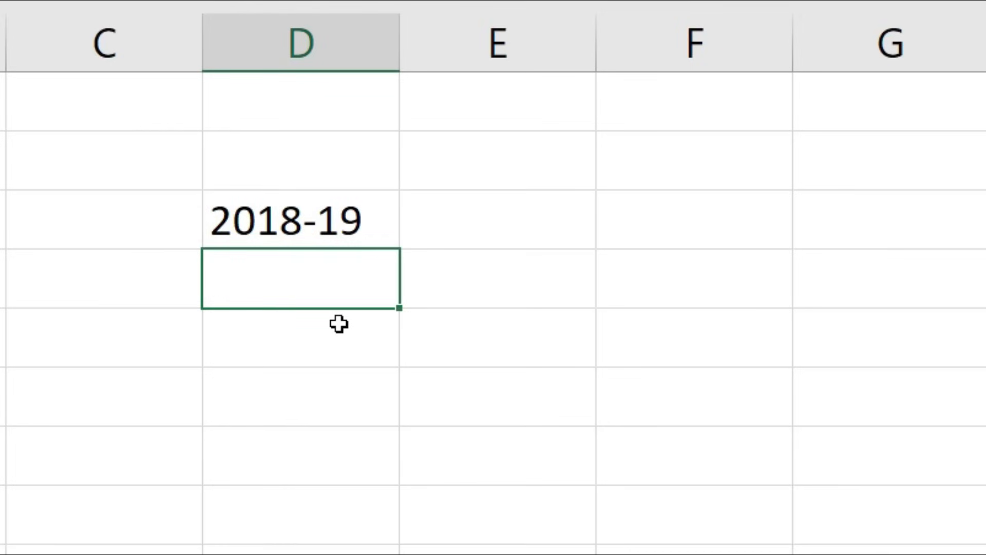
text(2019-20)
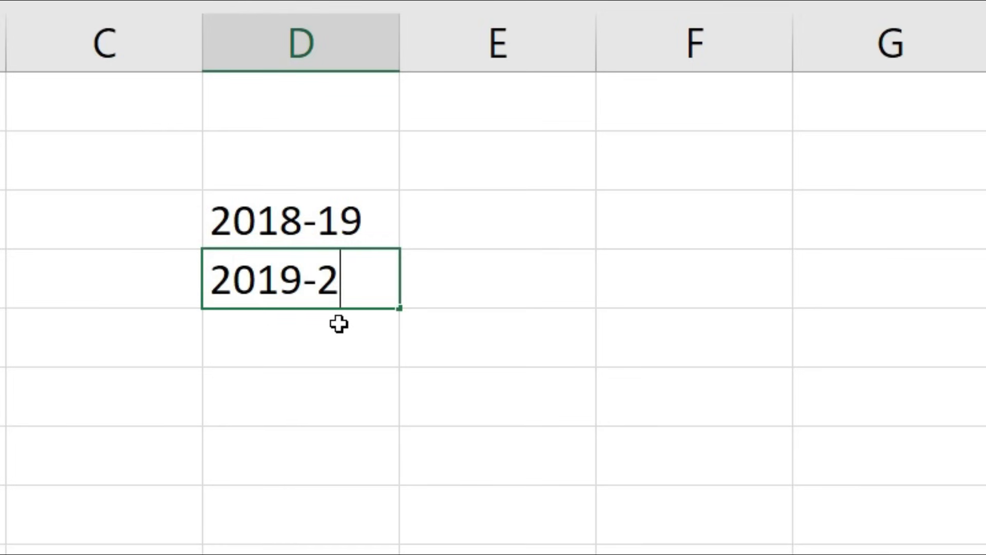
key(Return)
Step: Enter Jan in cell E2 and fill the month headings across row 2 through Dec in P2
click(492, 158)
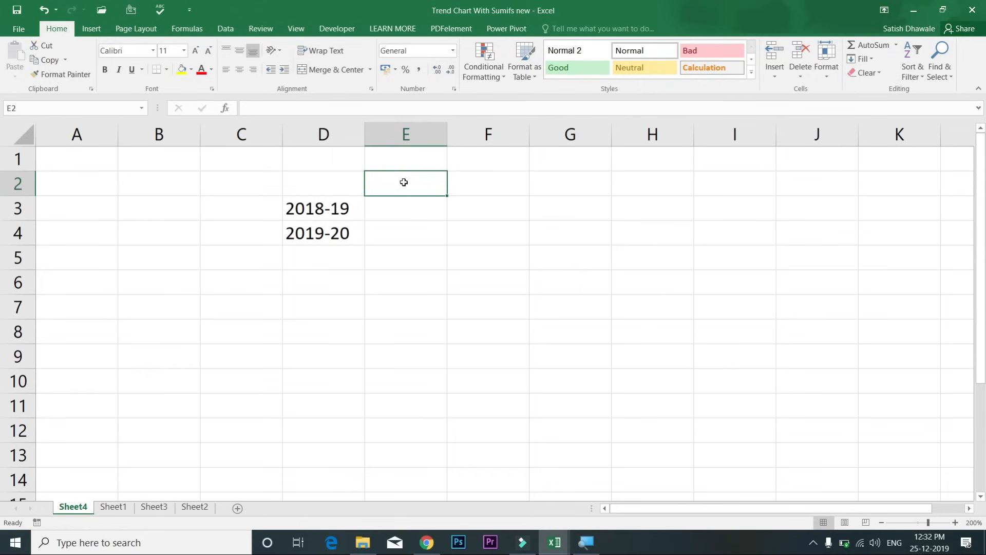
text(Jan)
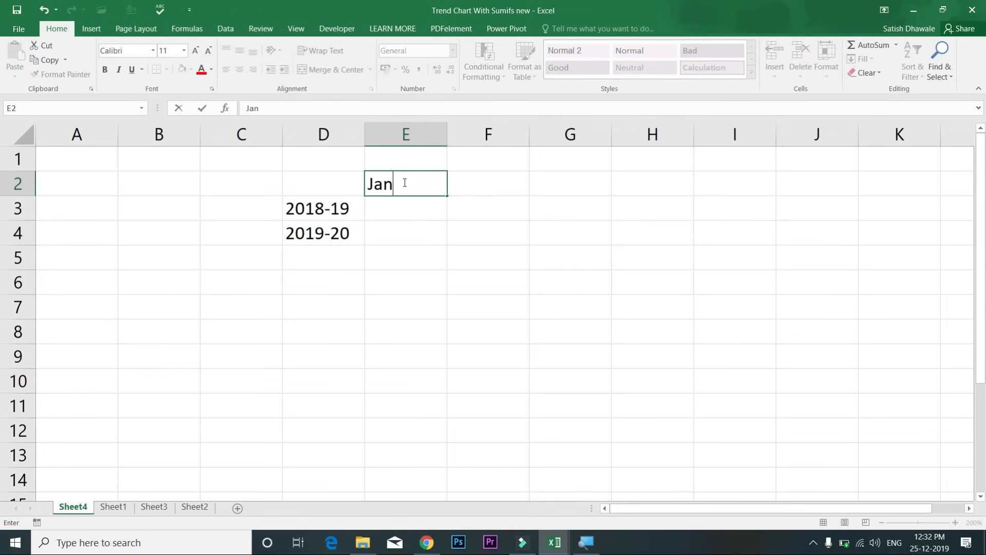
key(ctrl+Return)
drag(448, 196, 922, 186)
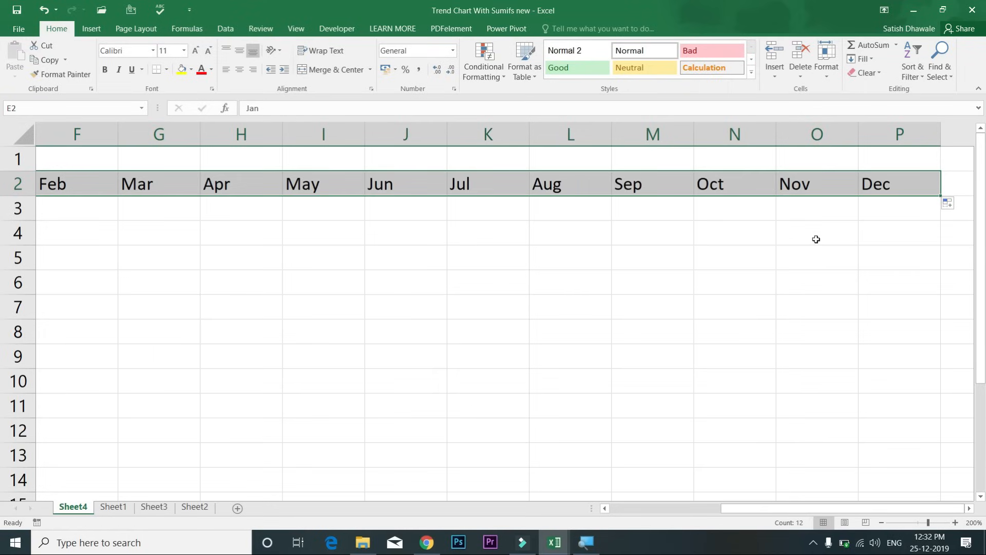
Step: AutoFit the widths of columns E to P to the month headings
scroll(487, 216, left, 3)
key(alt+h)
key(o)
key(i)
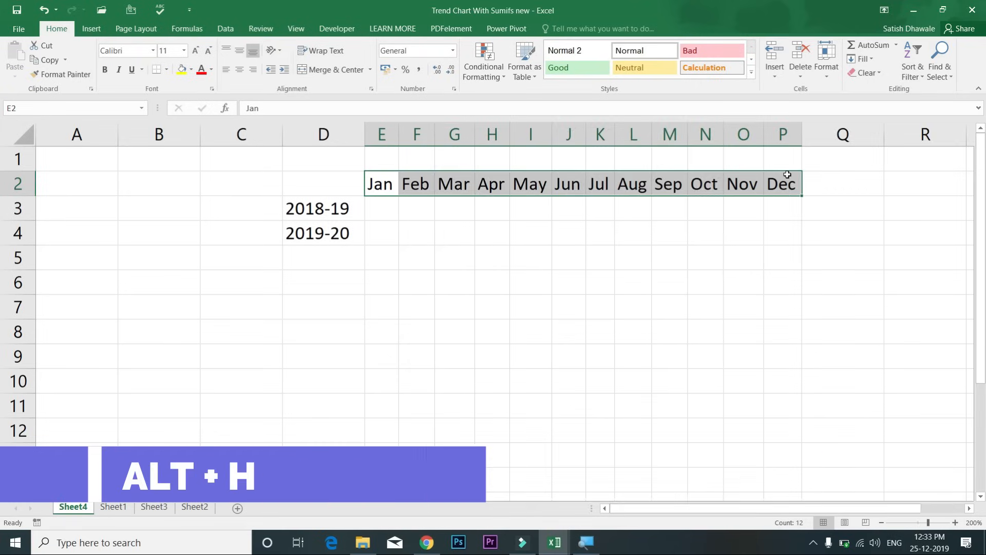
key(alt+h)
key(o)
key(i)
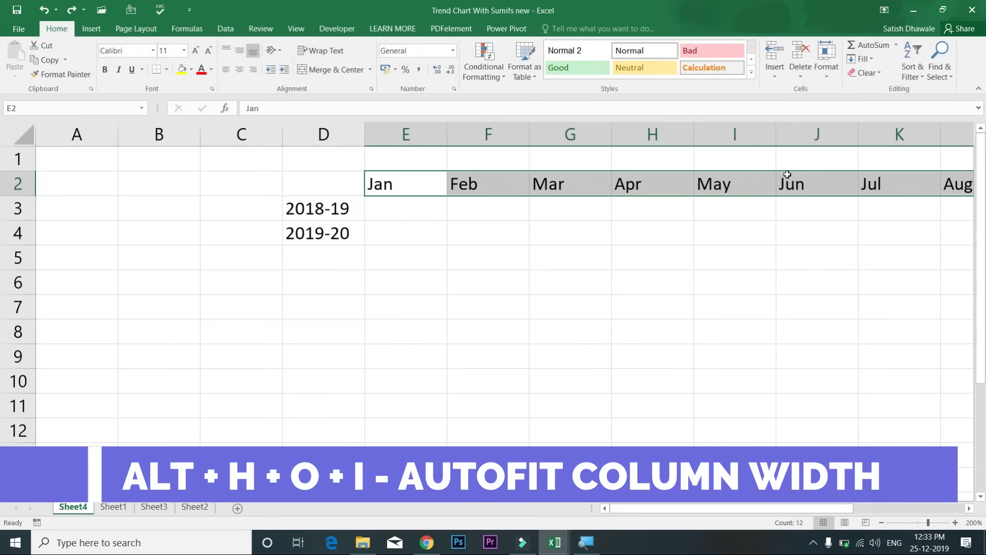
key(alt+h)
key(o)
key(i)
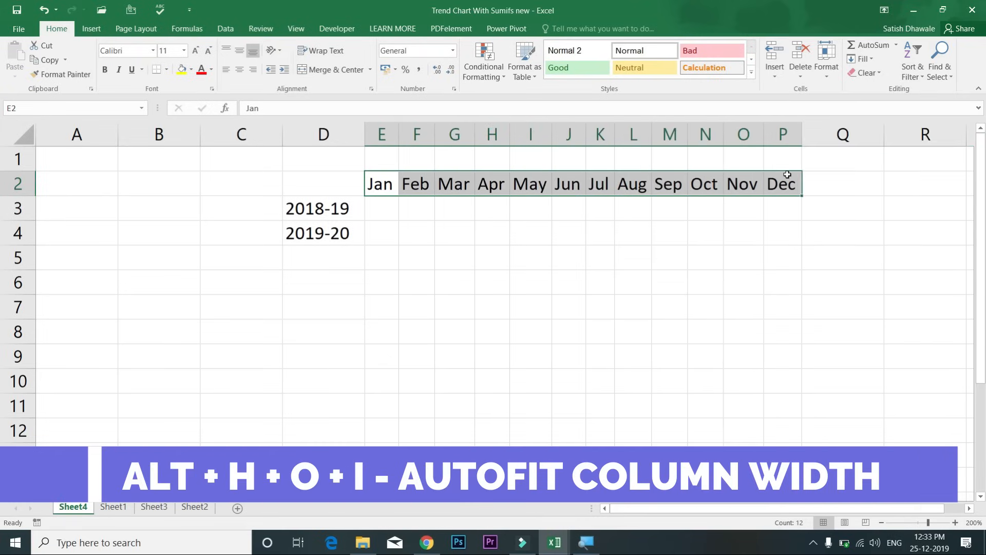
Step: Apply All Borders to the year-by-month table in D2:P4
click(386, 210)
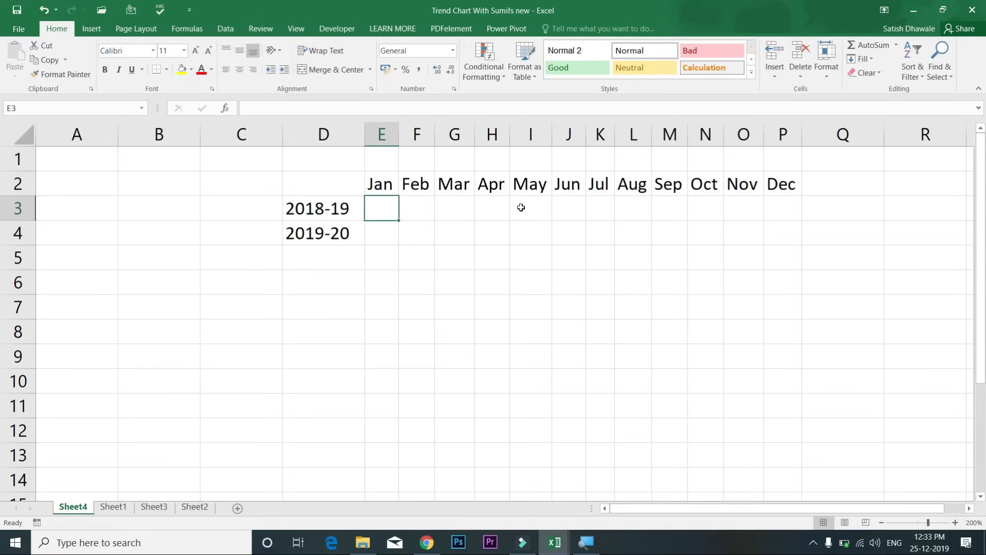
drag(350, 191, 770, 238)
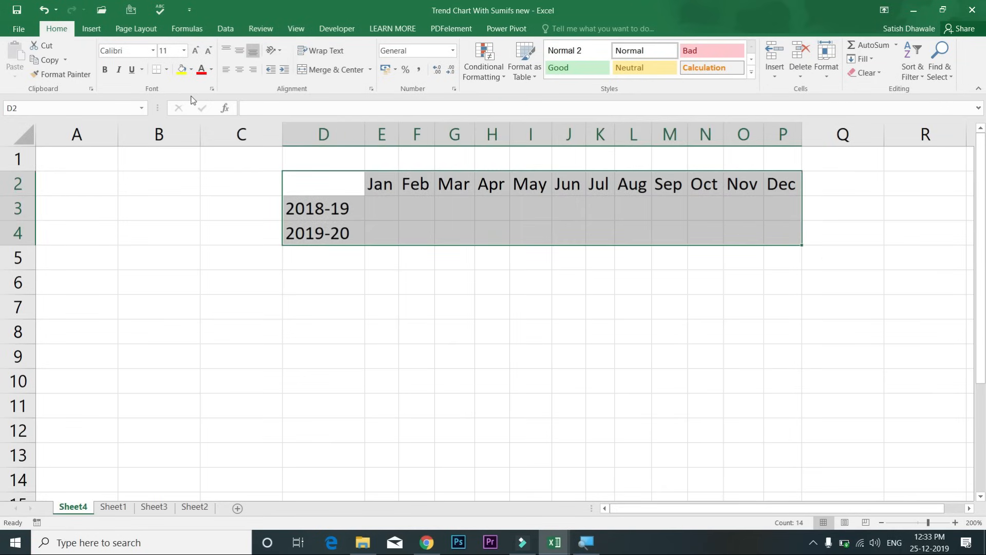
click(170, 73)
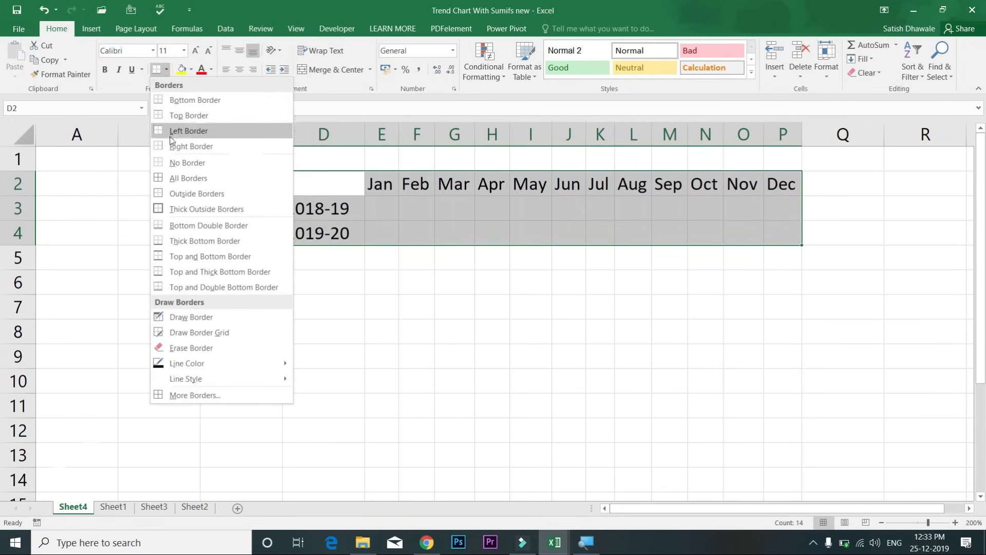
click(178, 162)
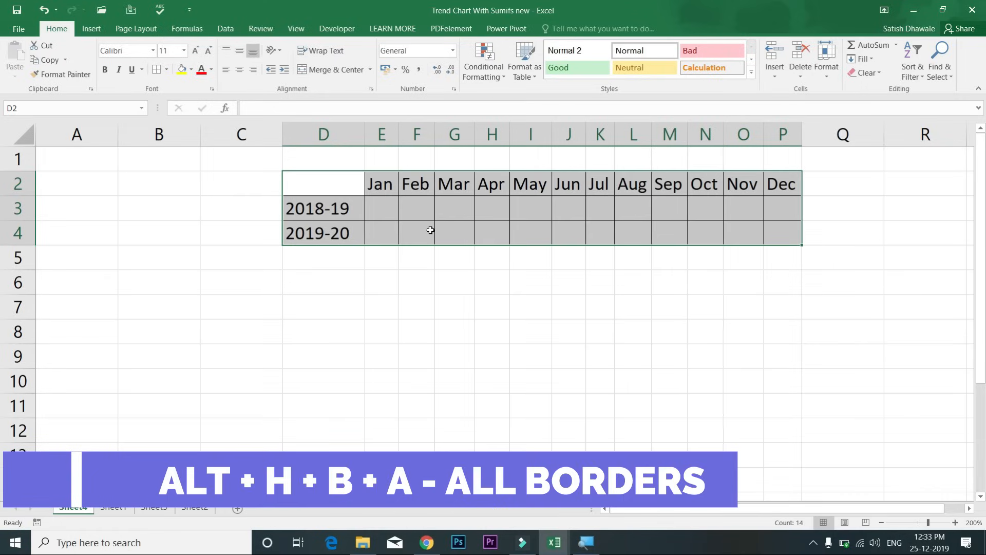
click(369, 214)
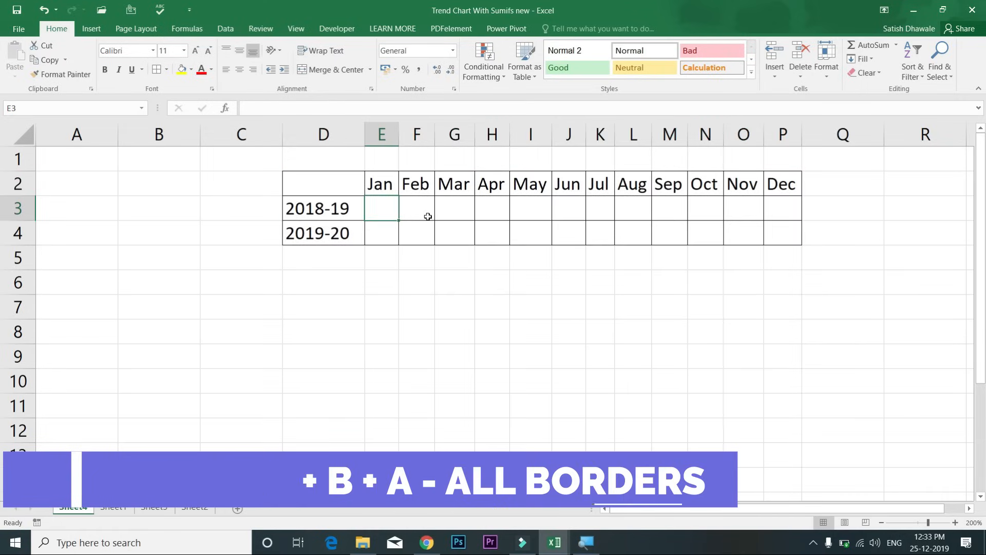
Step: Copy the whole BRAND column from Sheet1 and paste it into column A of Sheet4
click(154, 190)
drag(154, 220, 160, 264)
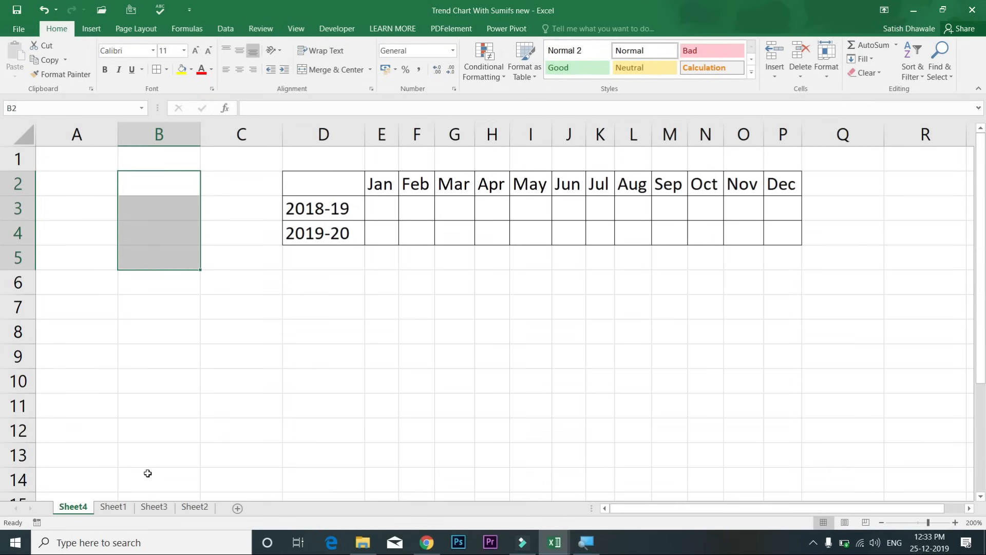
click(113, 508)
click(139, 129)
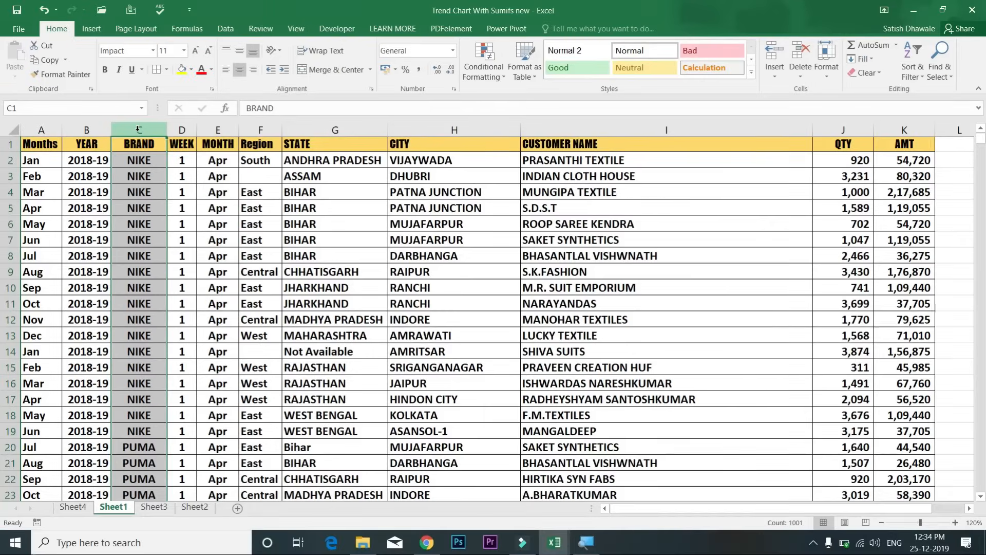
key(ctrl+c)
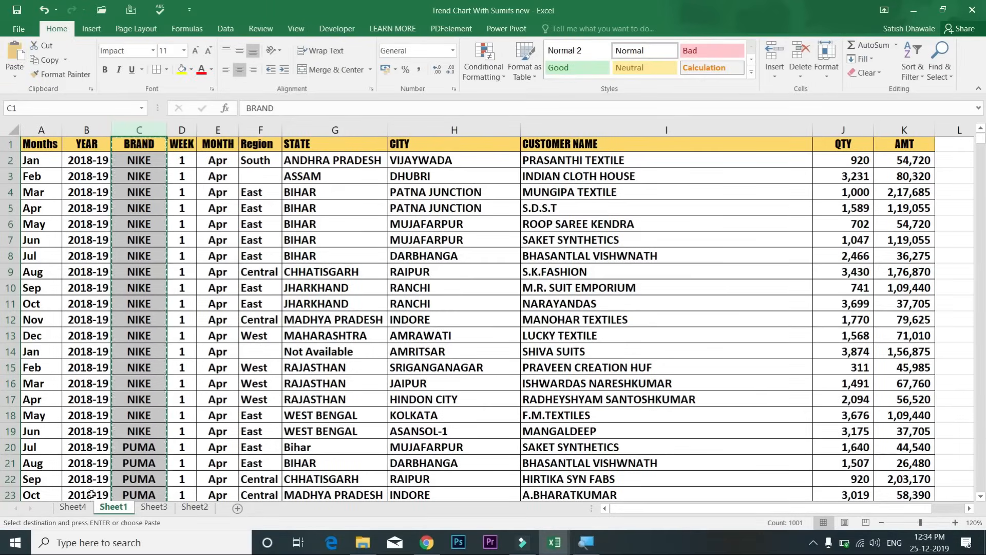
click(73, 507)
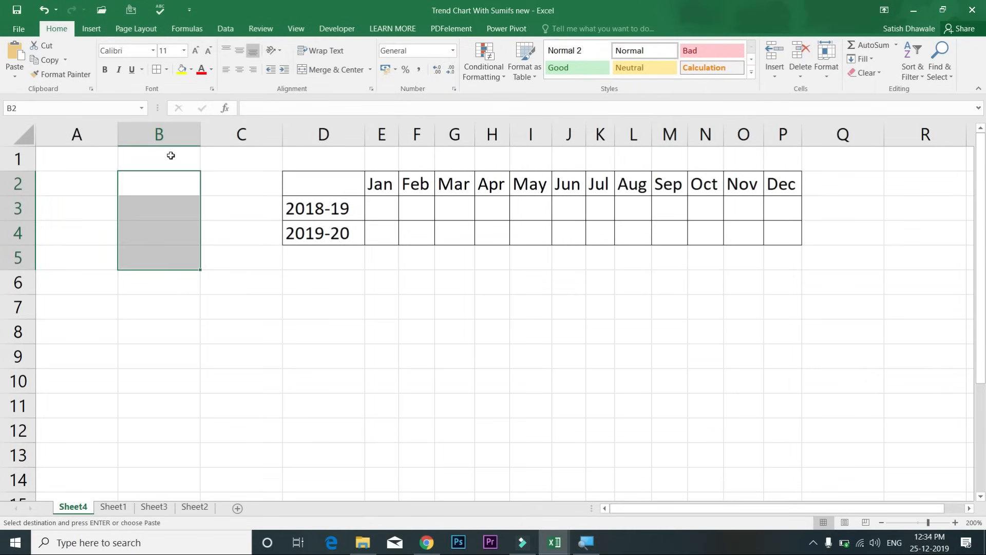
click(94, 168)
key(ctrl+v)
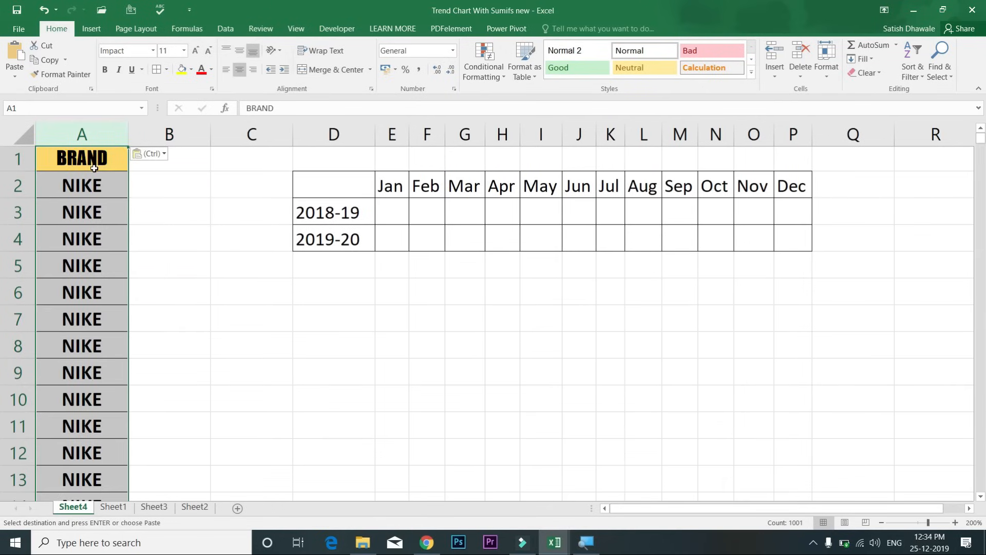
key(alt+a)
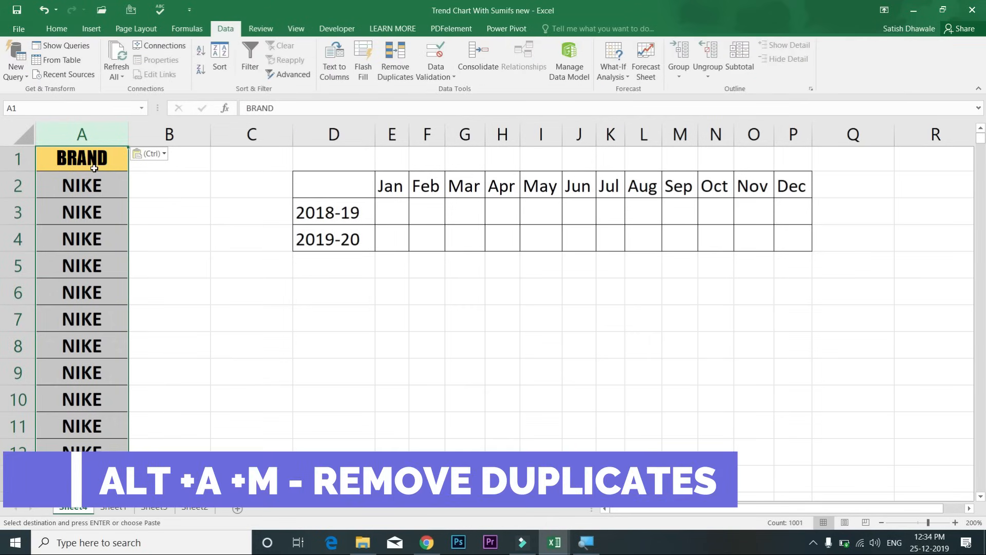
key(m)
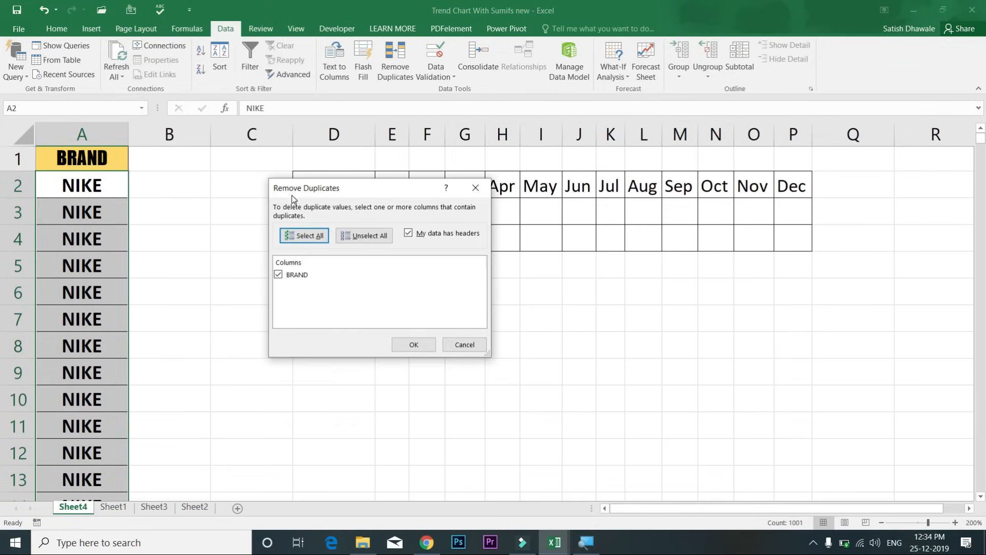
key(Escape)
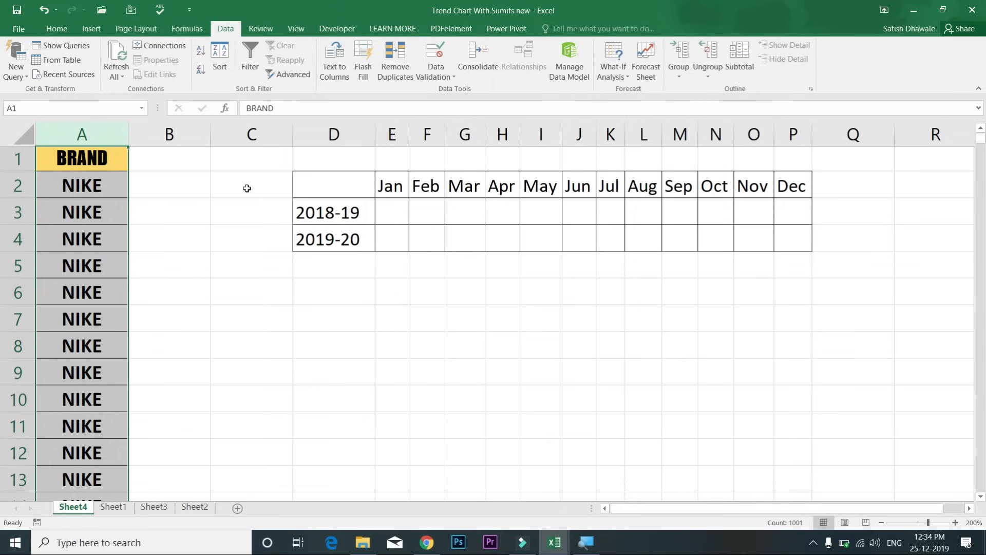
Step: Remove the duplicate values from the BRAND column in column A, treating the first row as a header
key(Return)
key(alt+a)
key(m)
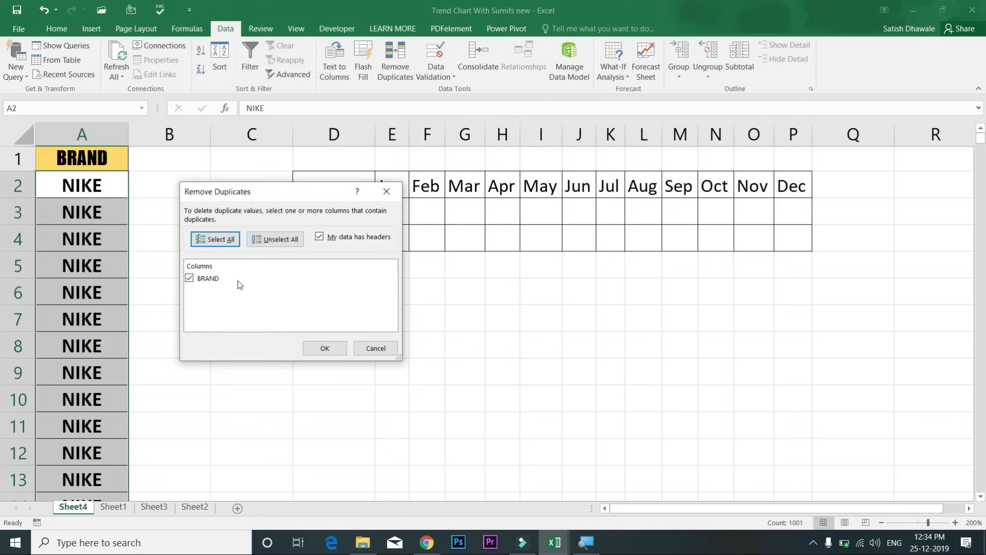
click(342, 349)
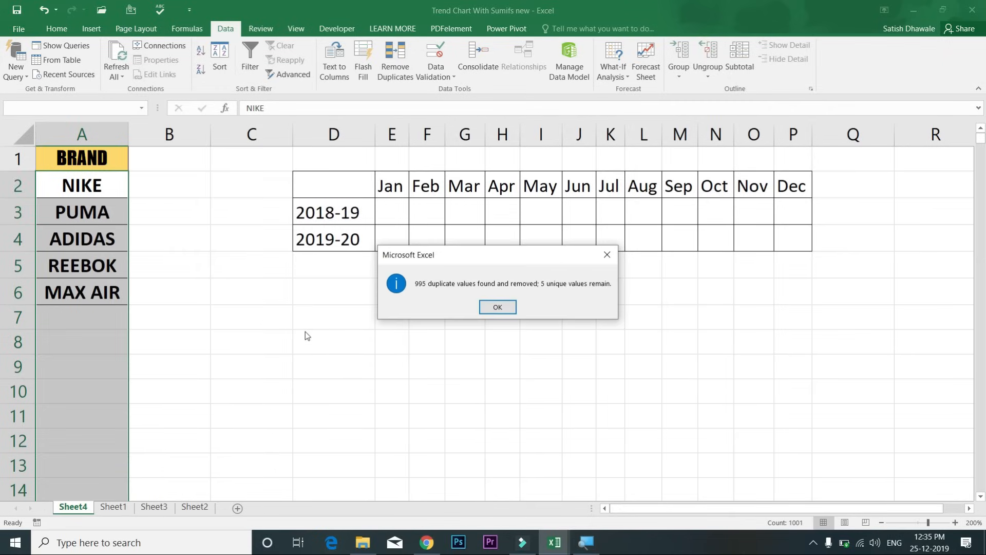
click(498, 307)
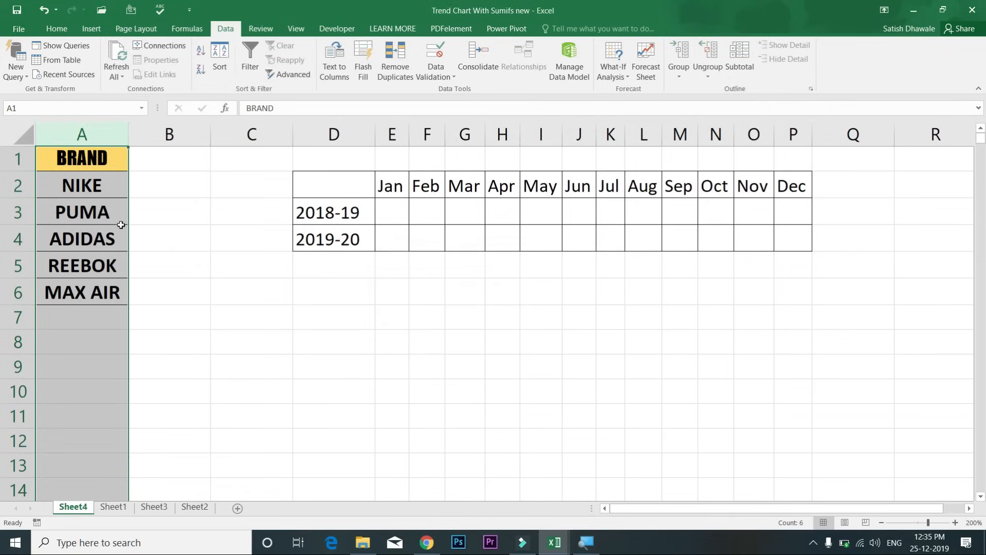
drag(106, 194, 98, 285)
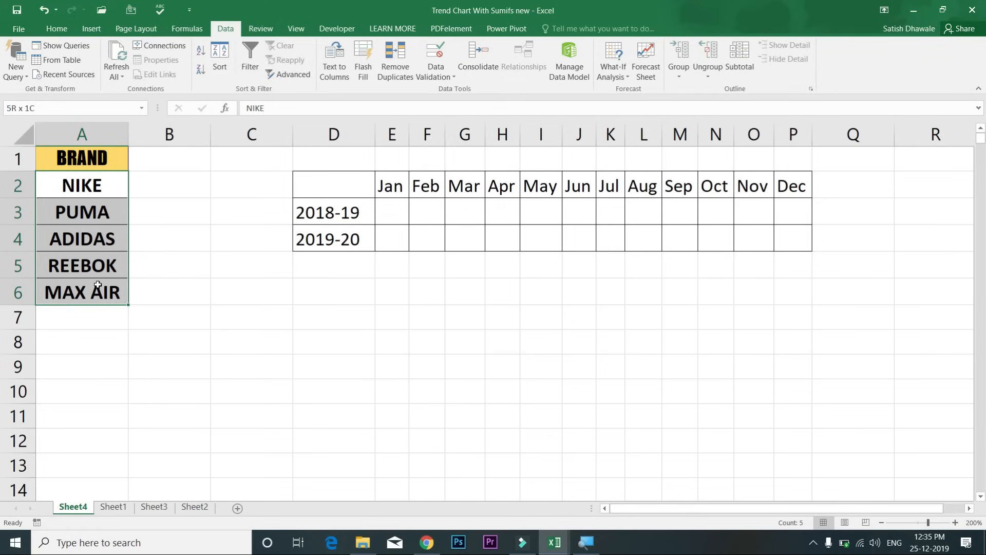
drag(98, 285, 98, 285)
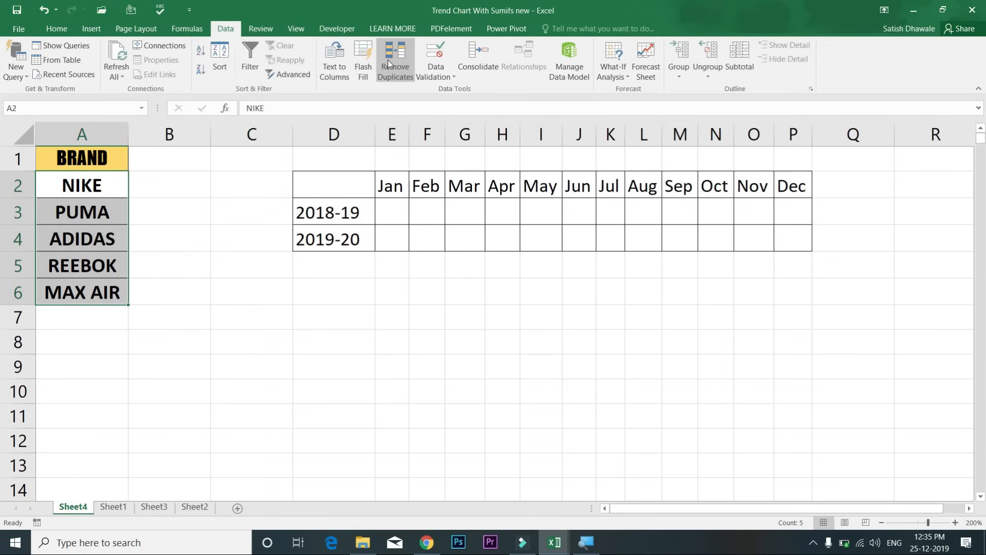
click(213, 179)
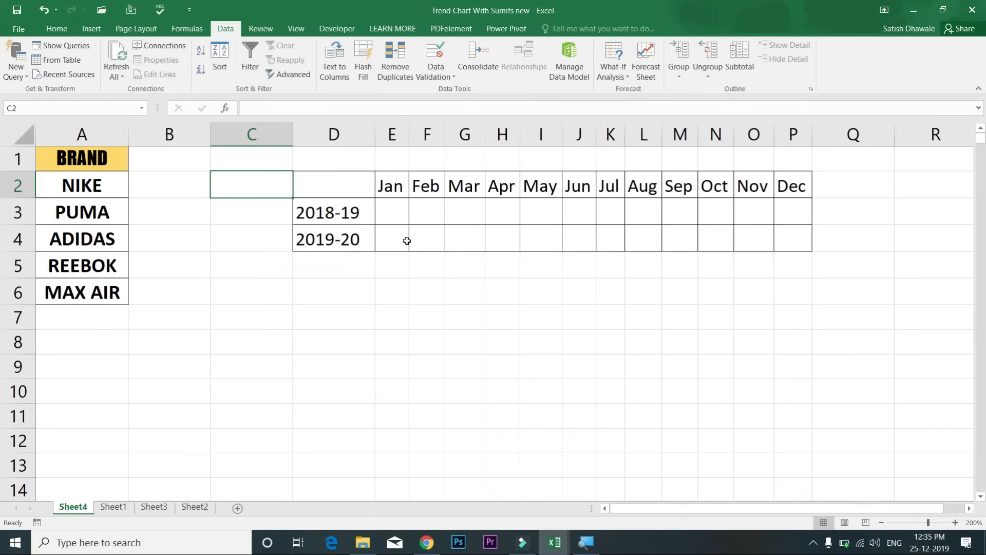
click(401, 218)
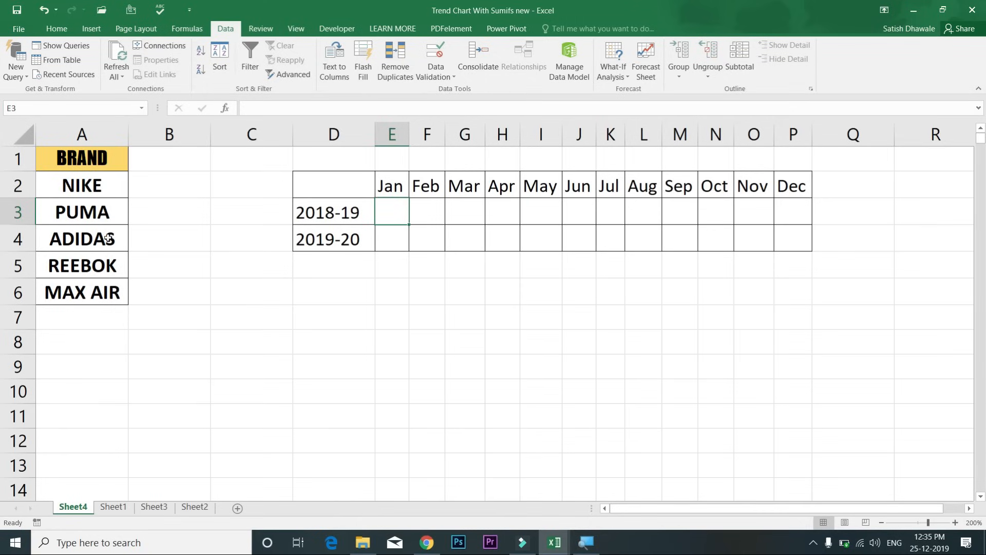
drag(106, 185, 108, 291)
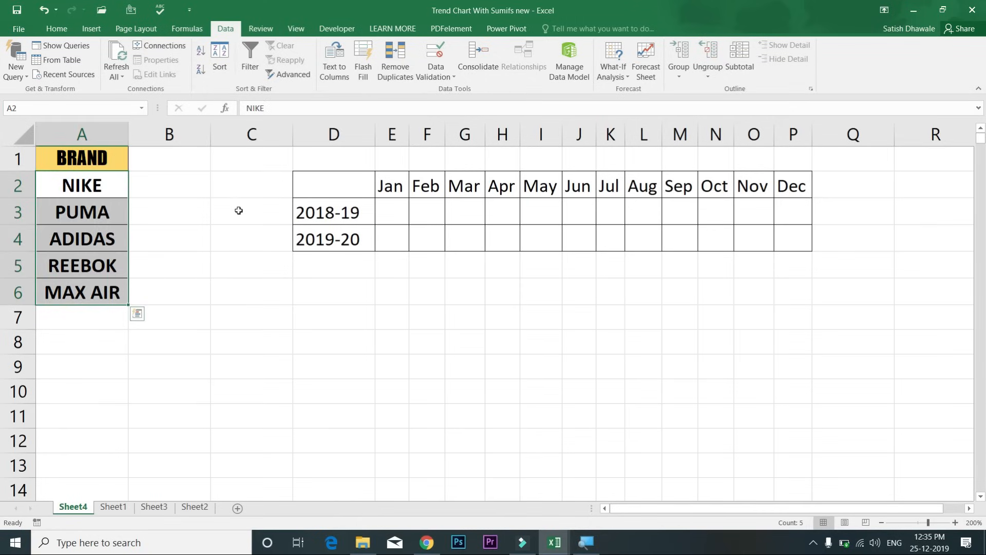
Step: Open Data Validation for cell C2 and set the allowed entry type to List
click(240, 191)
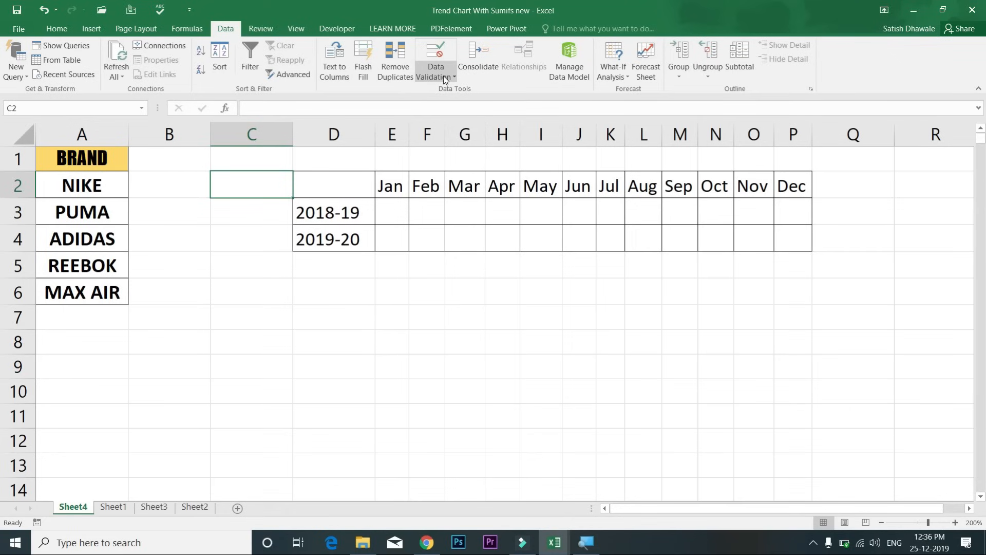
click(443, 75)
click(449, 92)
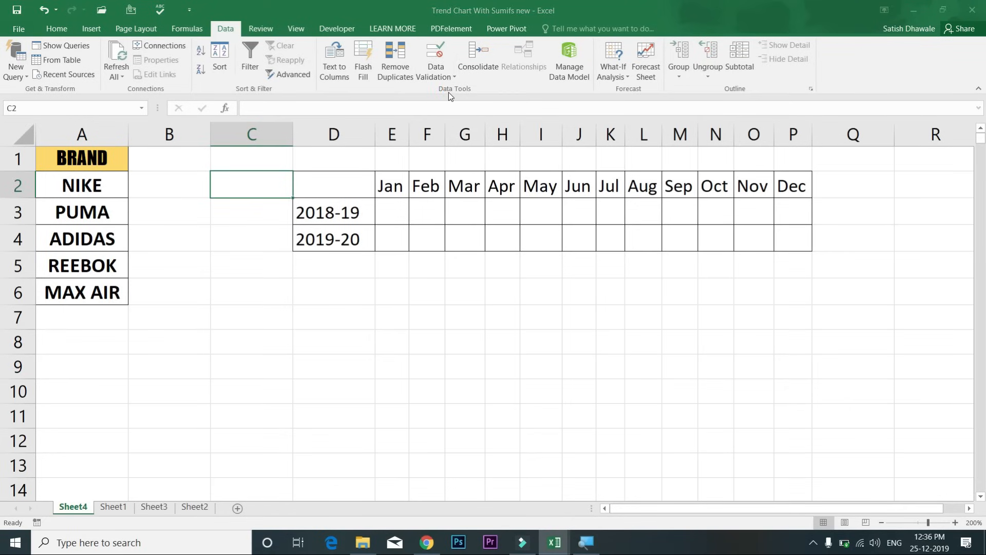
key(Escape)
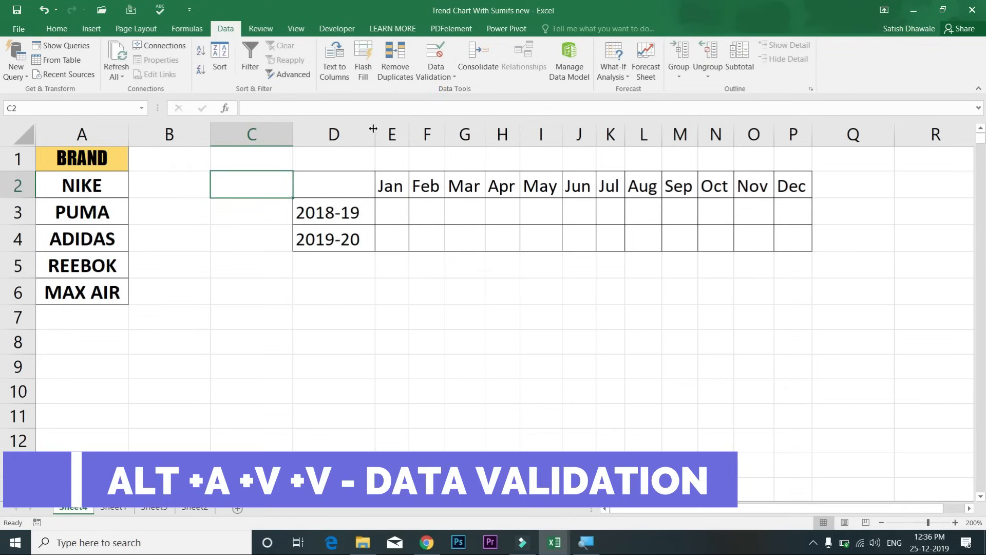
key(alt+a)
key(v)
key(v)
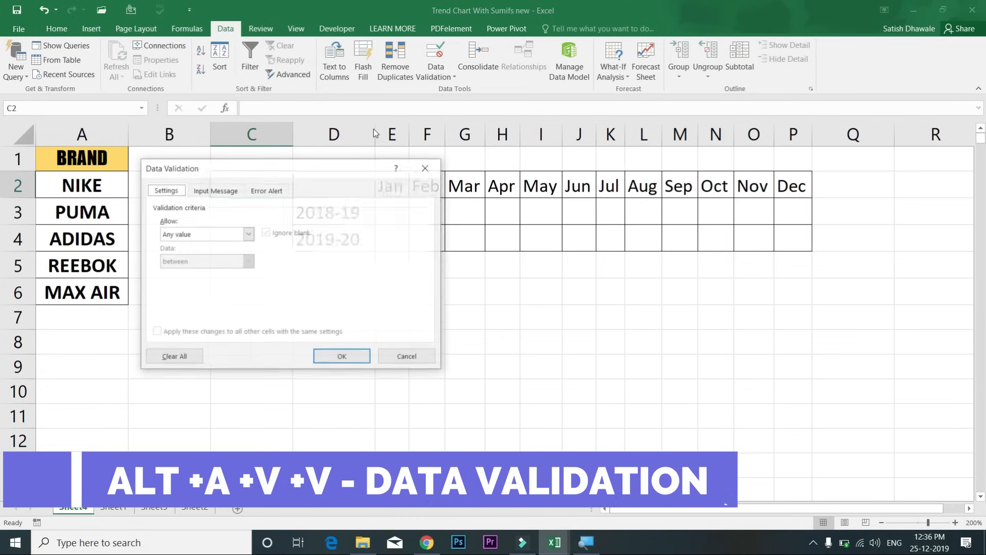
drag(210, 167, 380, 166)
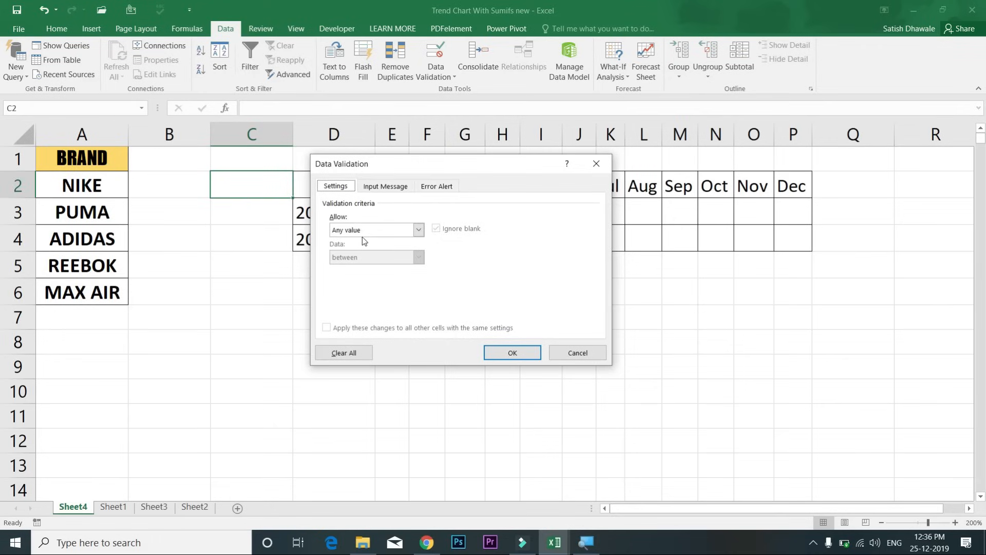
click(366, 221)
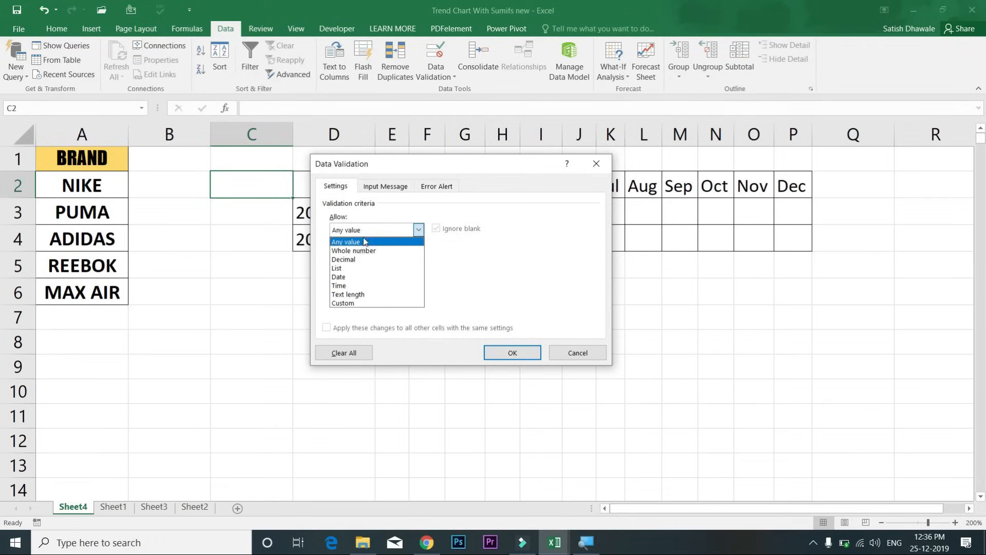
click(358, 268)
click(358, 286)
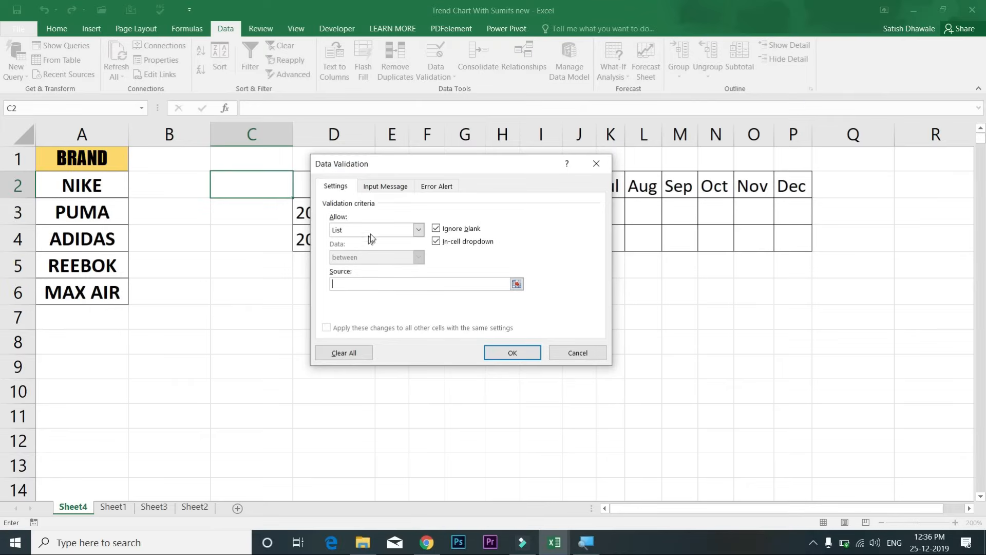
click(370, 235)
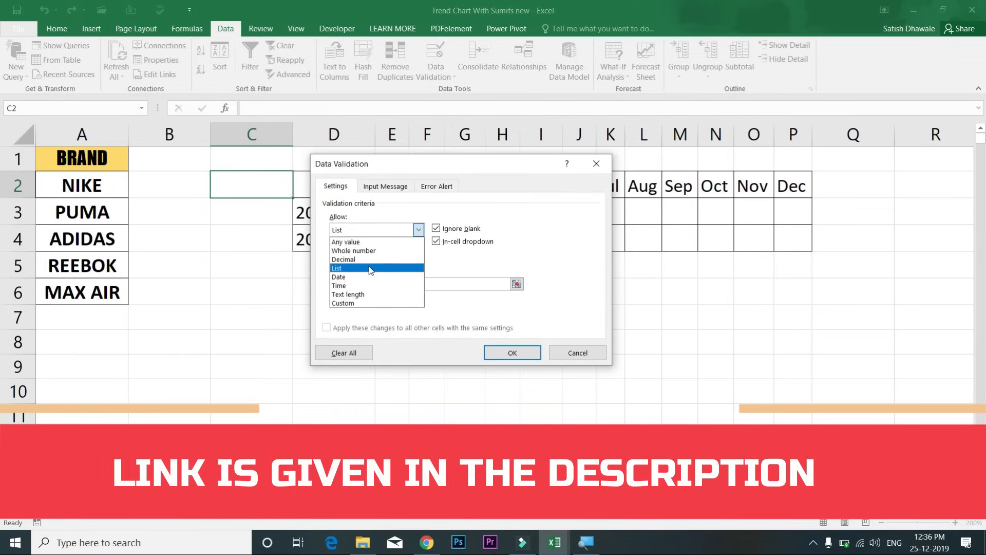
click(369, 267)
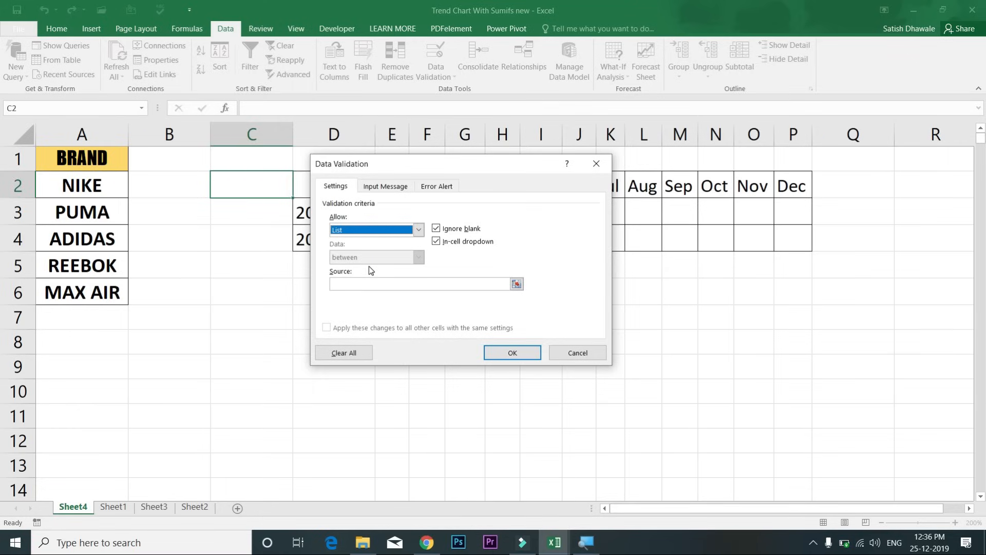
Step: Use the brand names in A2:A6 as the validation list's source and apply the rule to C2
click(355, 283)
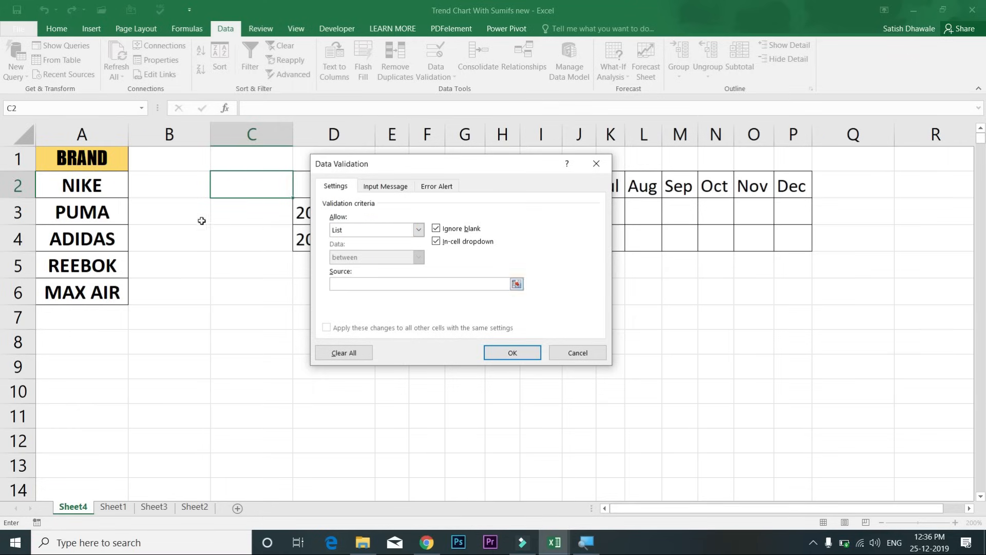
drag(84, 182, 95, 291)
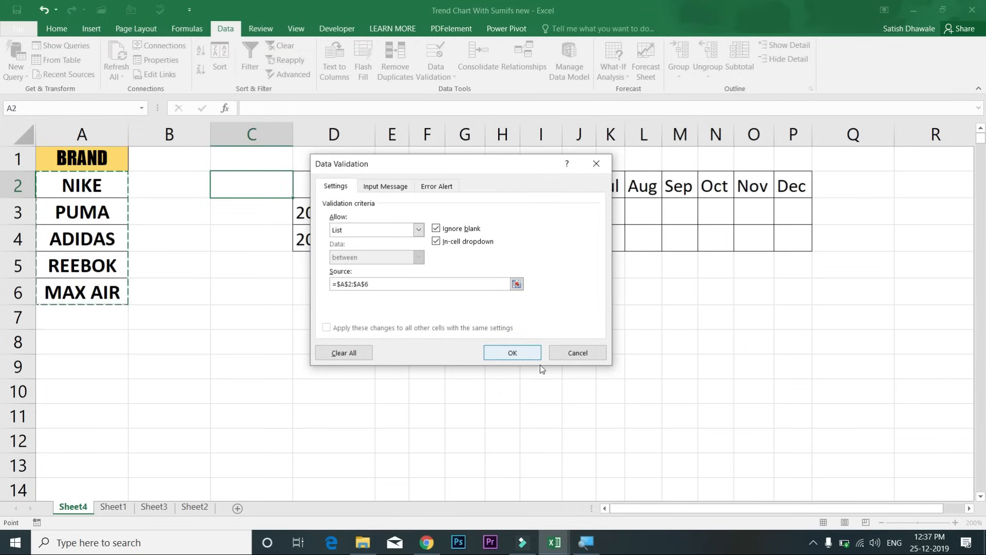
click(514, 353)
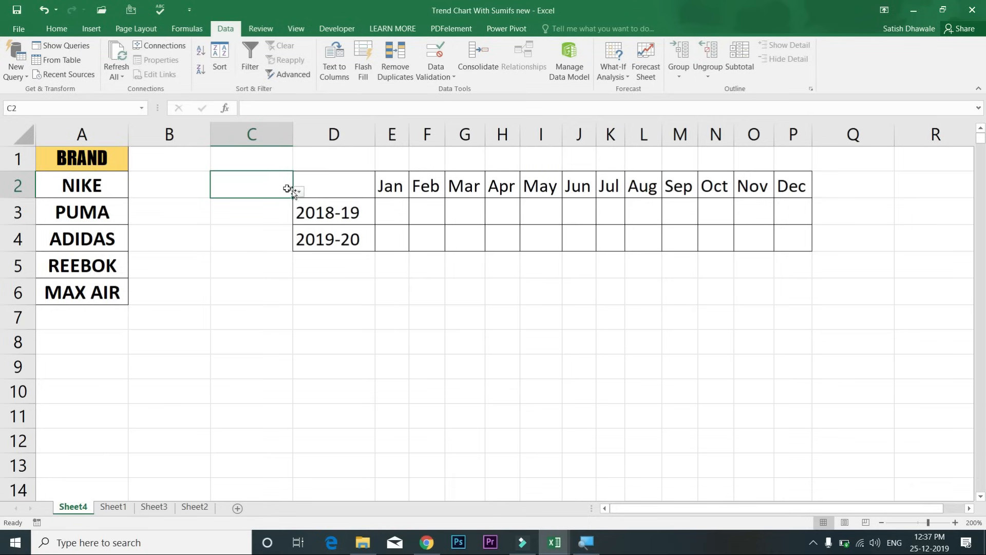
Step: Test the brand drop-down in C2 by choosing NIKE, then set it to PUMA
click(298, 192)
click(262, 211)
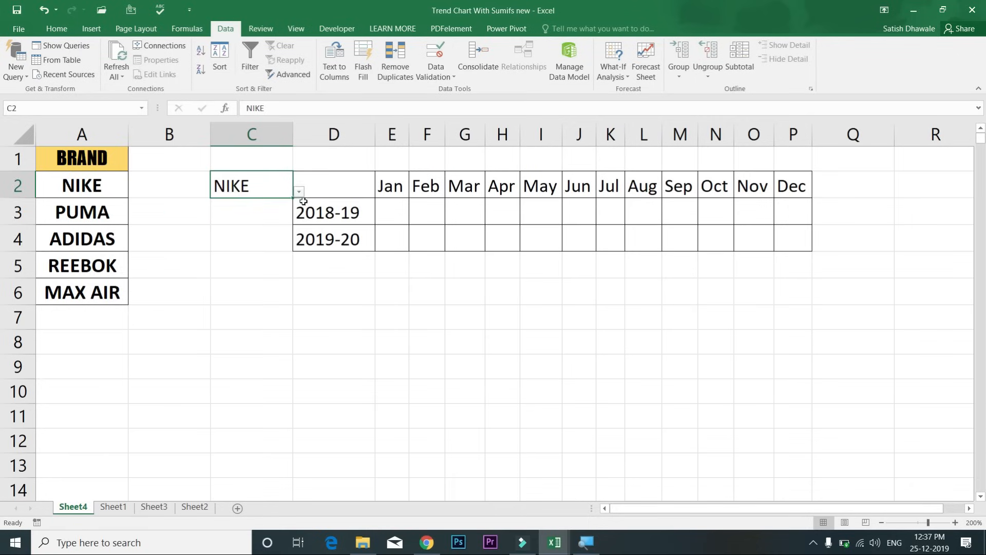
click(298, 191)
click(265, 225)
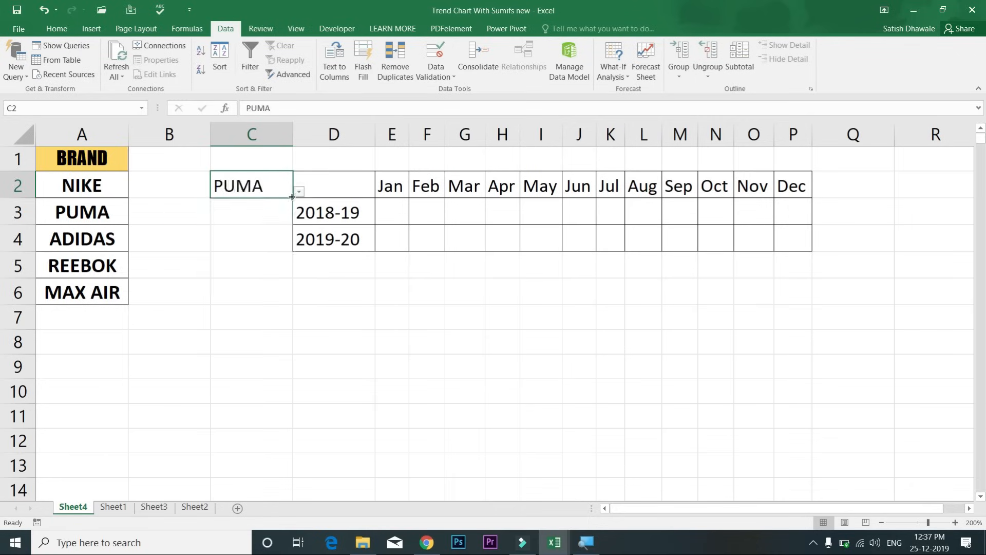
click(298, 192)
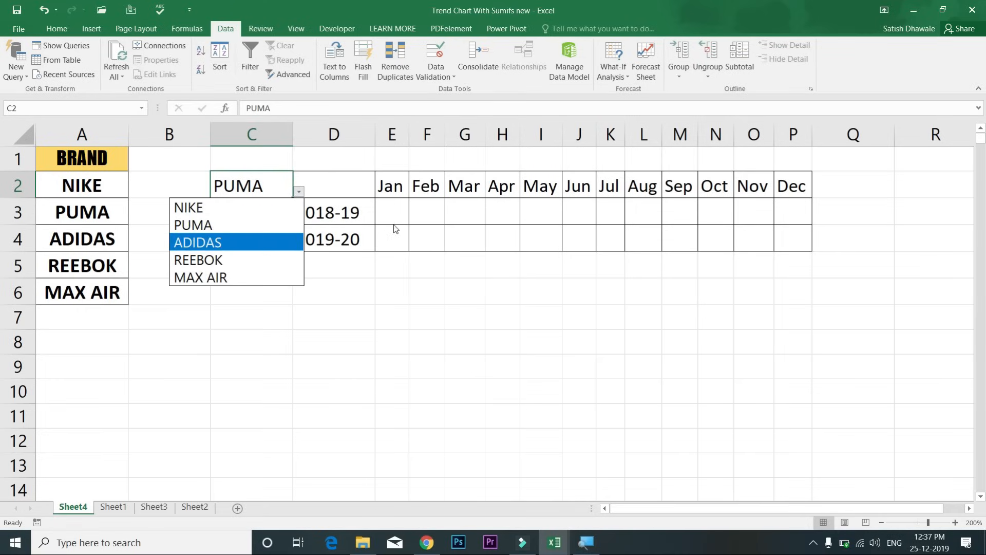
click(388, 212)
click(389, 210)
click(261, 186)
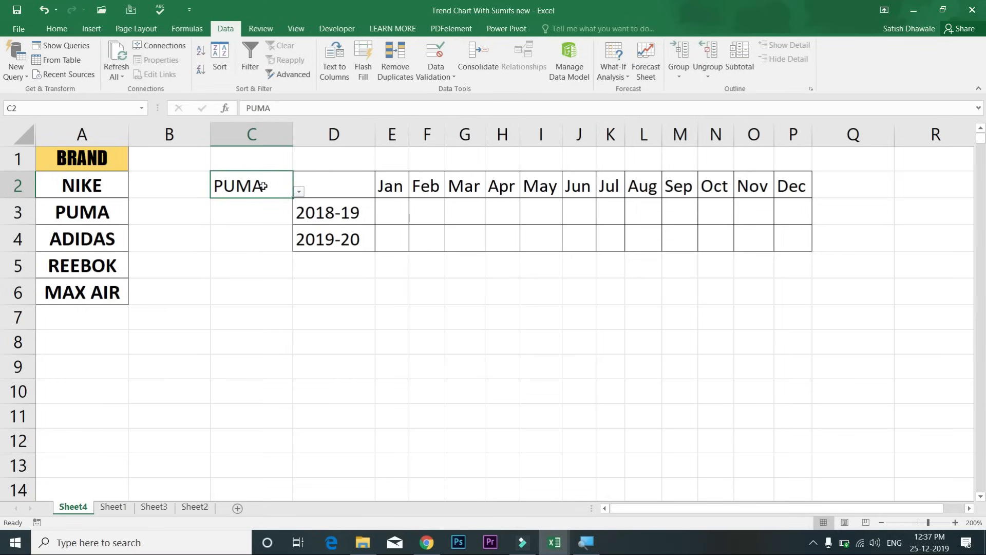
click(337, 213)
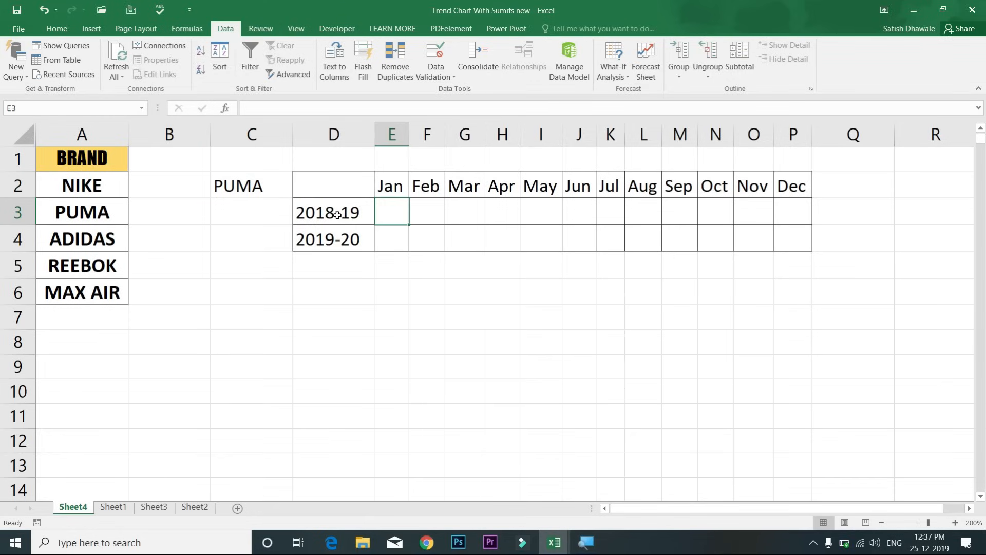
click(411, 209)
click(394, 206)
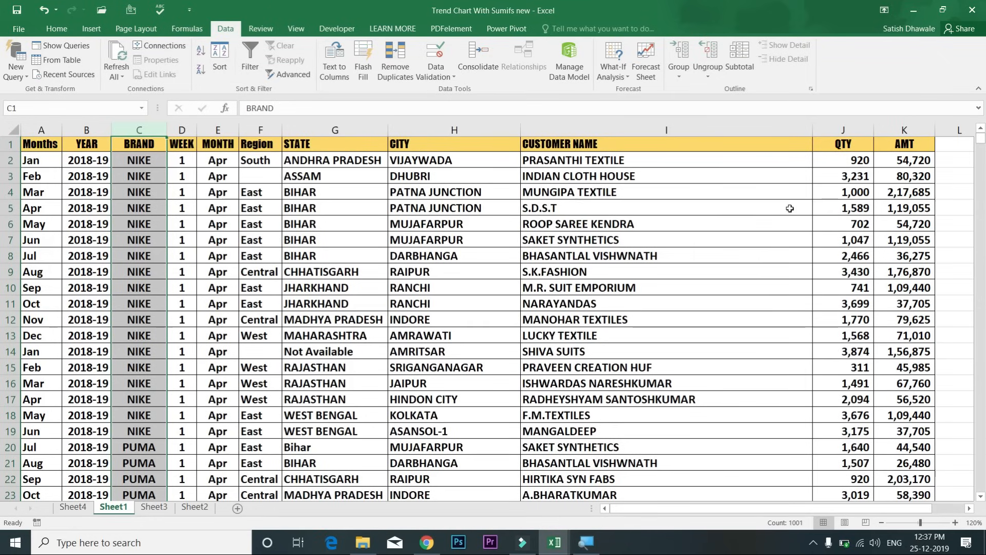
Step: Examine the QTY column on Sheet1 as the data to sum, then return to Sheet4
click(114, 509)
click(868, 158)
click(857, 138)
key(ctrl+shift+Down)
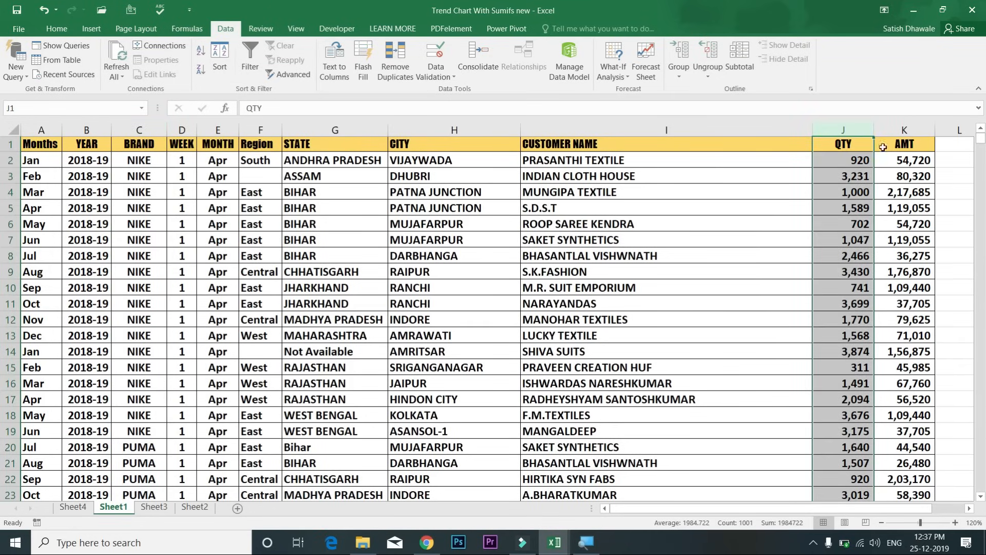
click(849, 155)
click(848, 144)
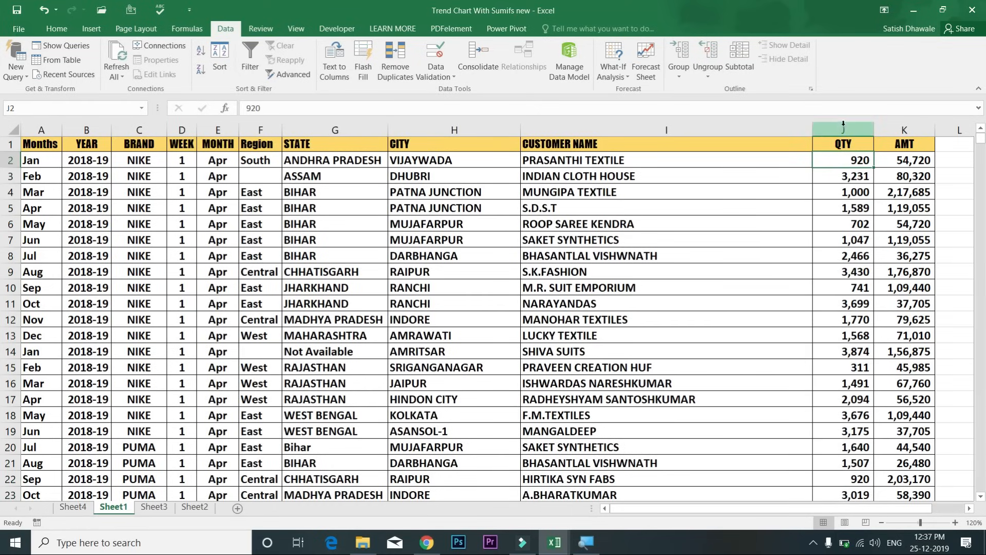
key(ctrl+shift+Down)
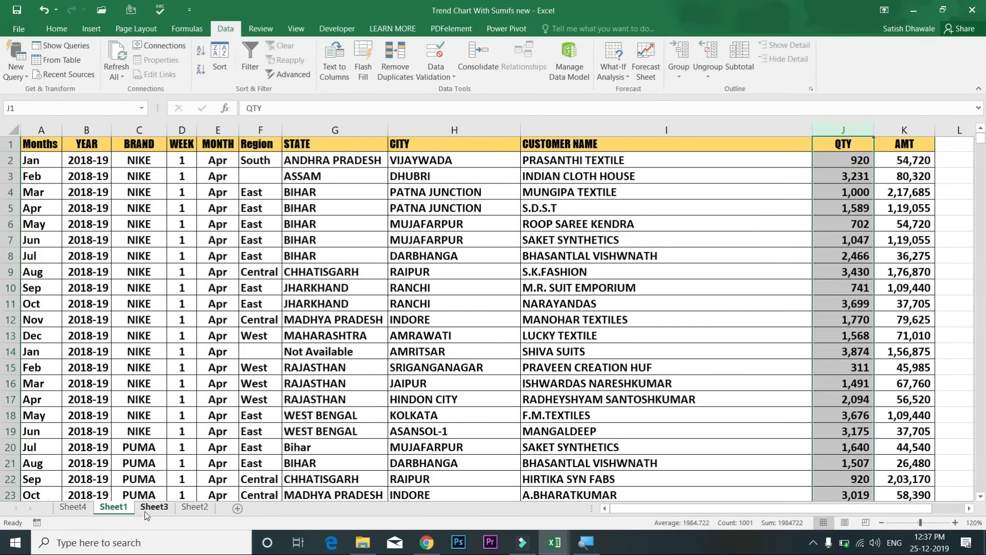
click(72, 506)
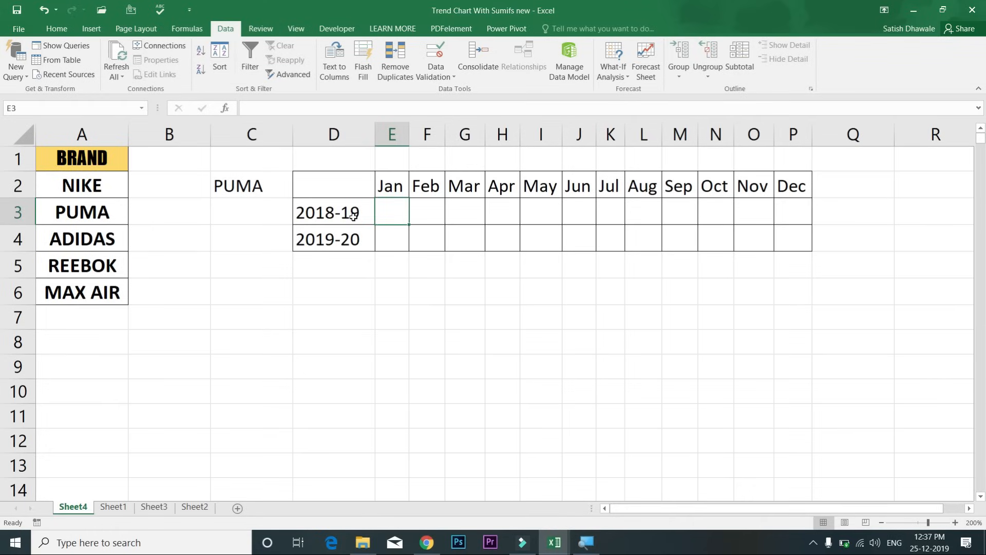
Step: Review the brand options offered by the drop-down in cell C2
click(241, 188)
click(297, 193)
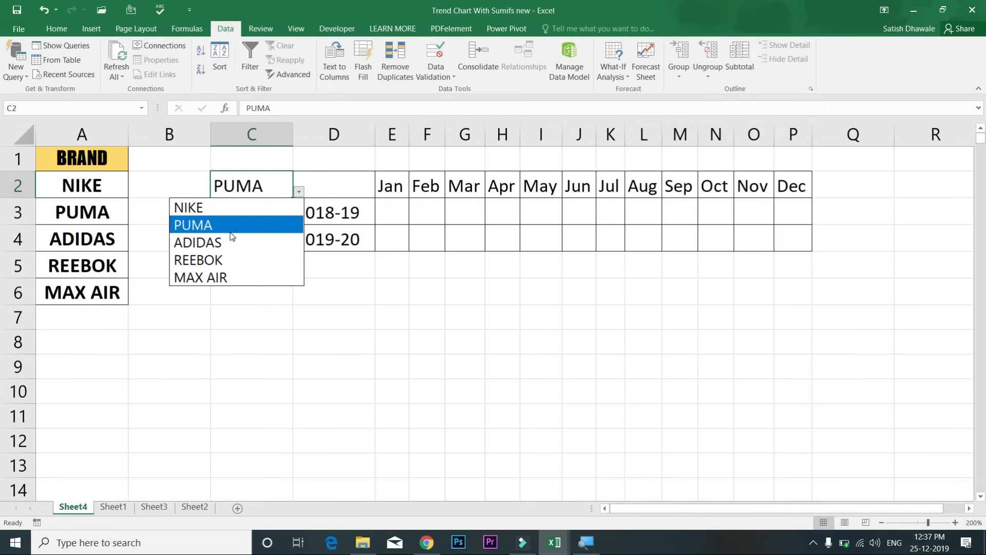
click(392, 208)
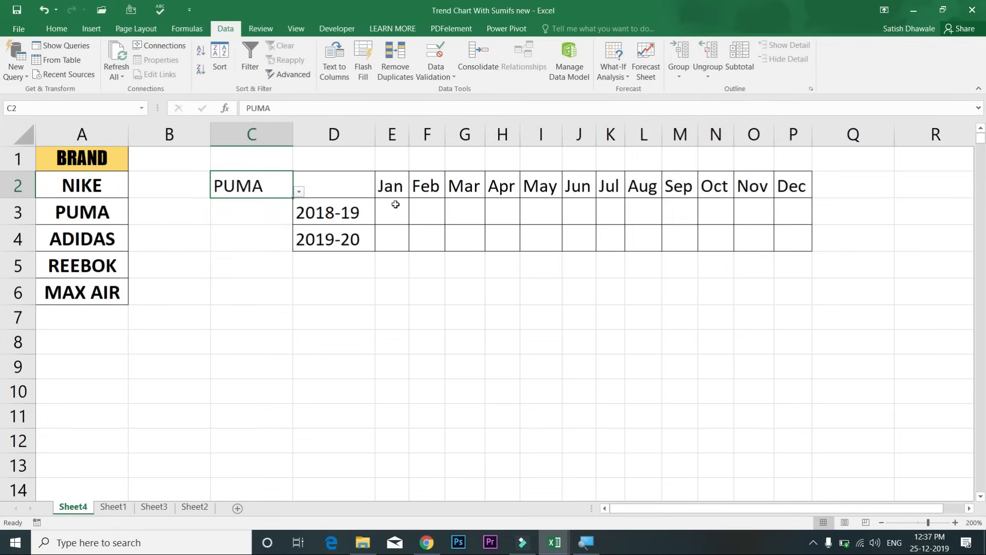
click(392, 203)
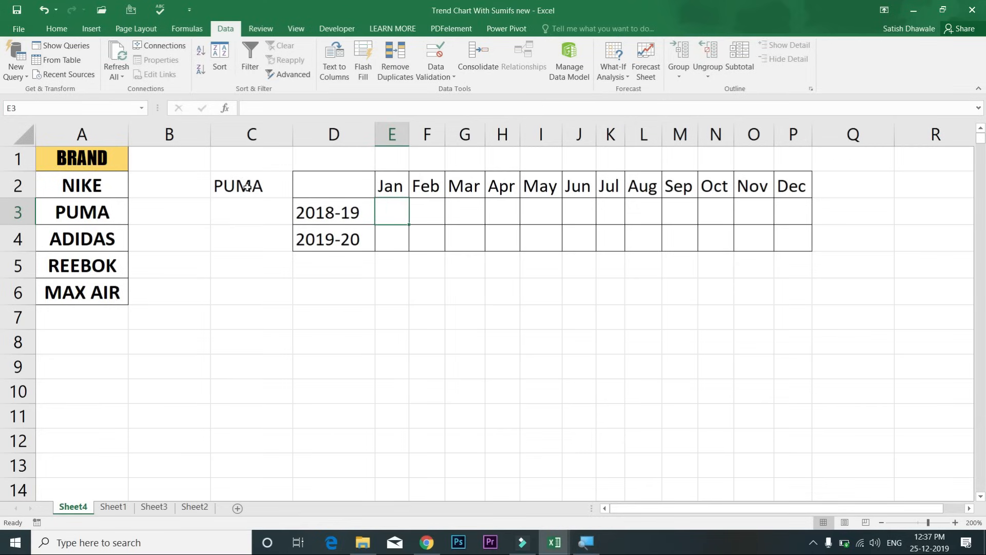
click(247, 186)
click(298, 192)
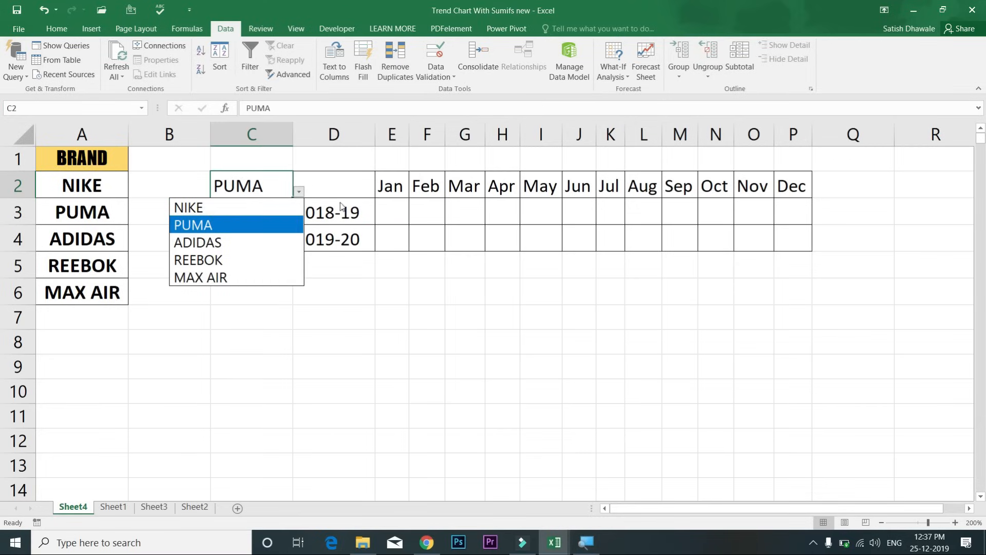
Step: Start a SUMIFS formula in cell E3, under Jan in the 2018-19 row
click(382, 208)
click(386, 208)
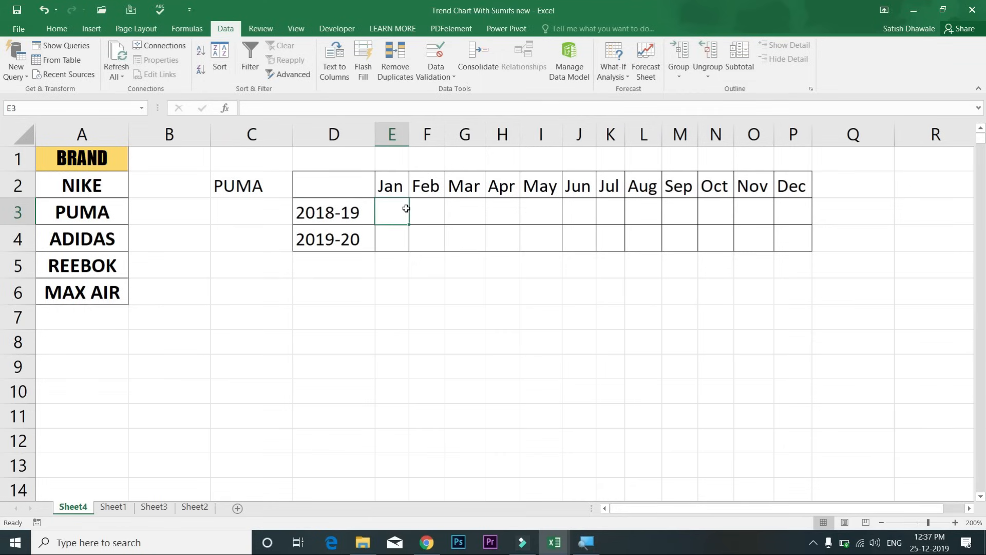
text(=sumifs)
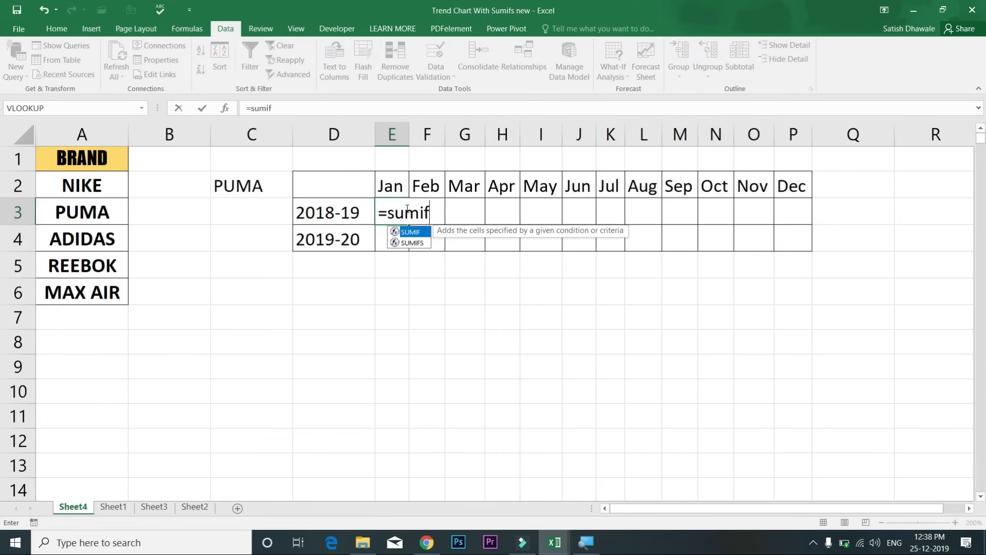
key(Tab)
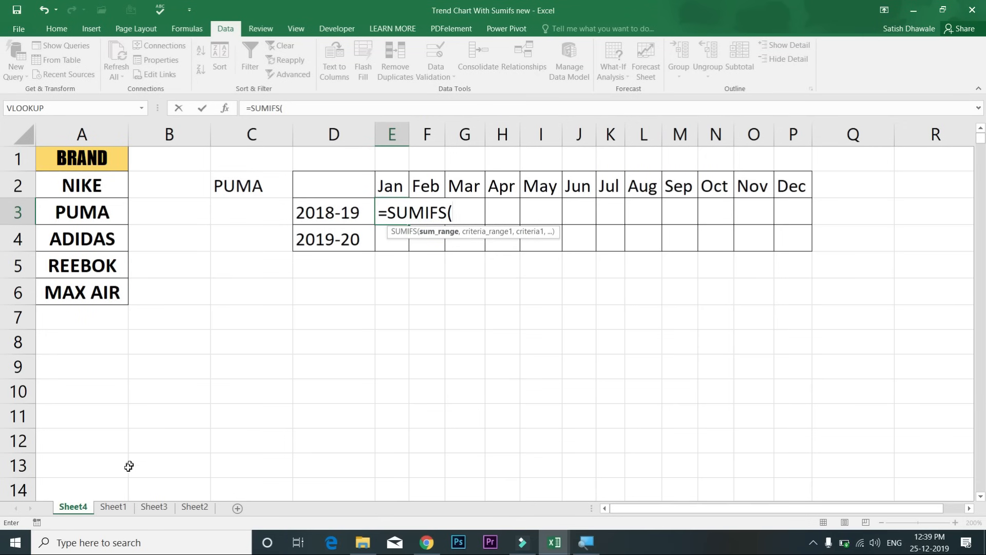
Step: Set the SUMIFS sum range to Sheet1's whole QTY column as the absolute reference $J:$J, then return to Sheet4 for the first criteria range
click(113, 508)
click(855, 128)
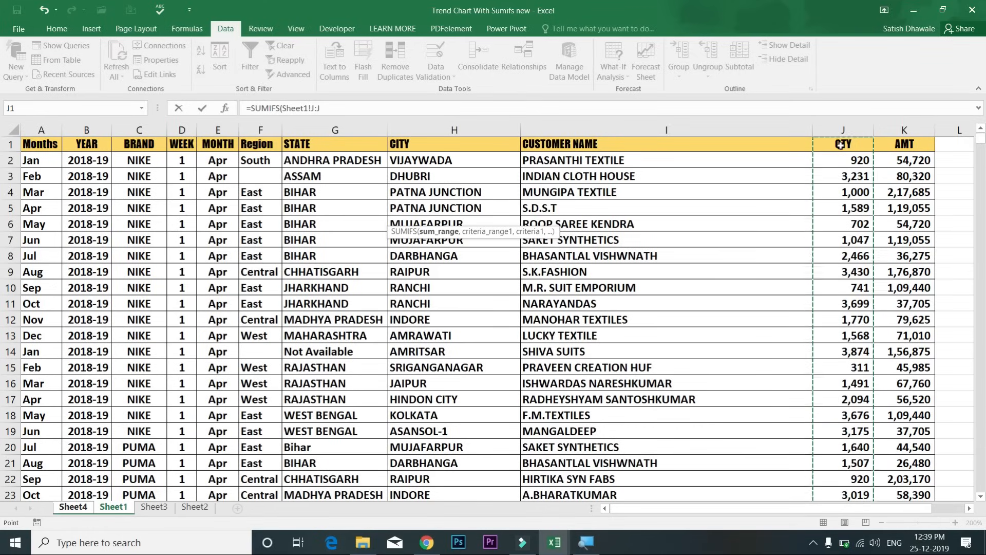
click(835, 128)
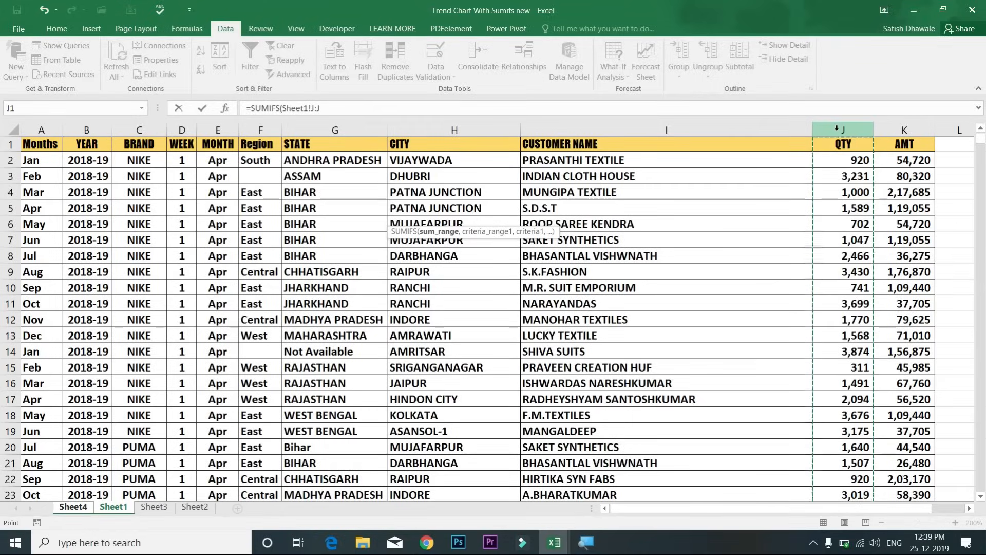
click(299, 104)
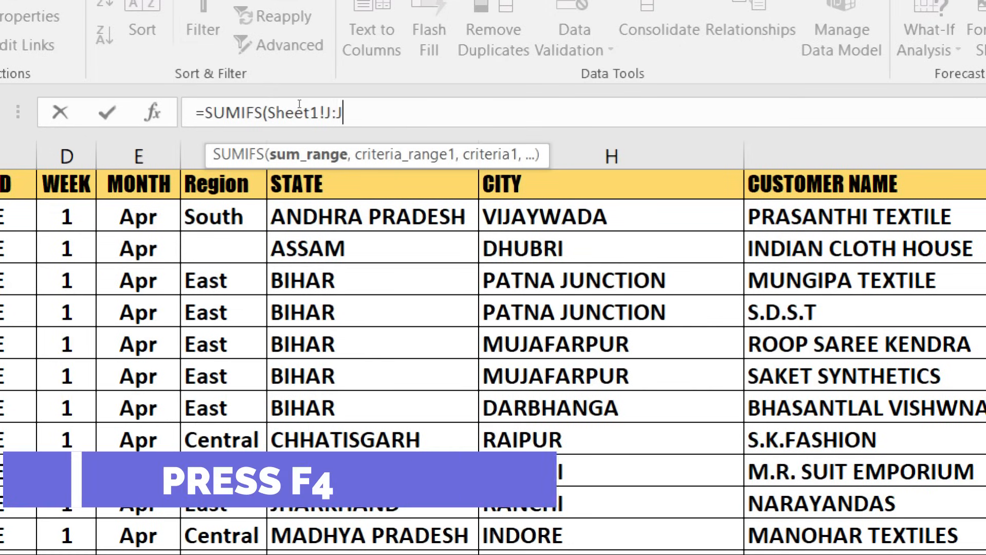
key(F4)
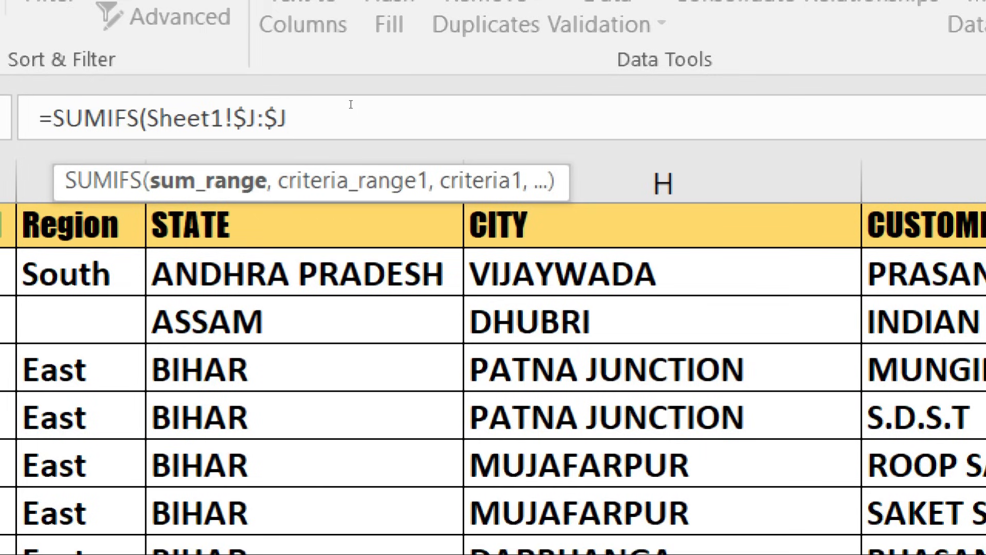
text(,)
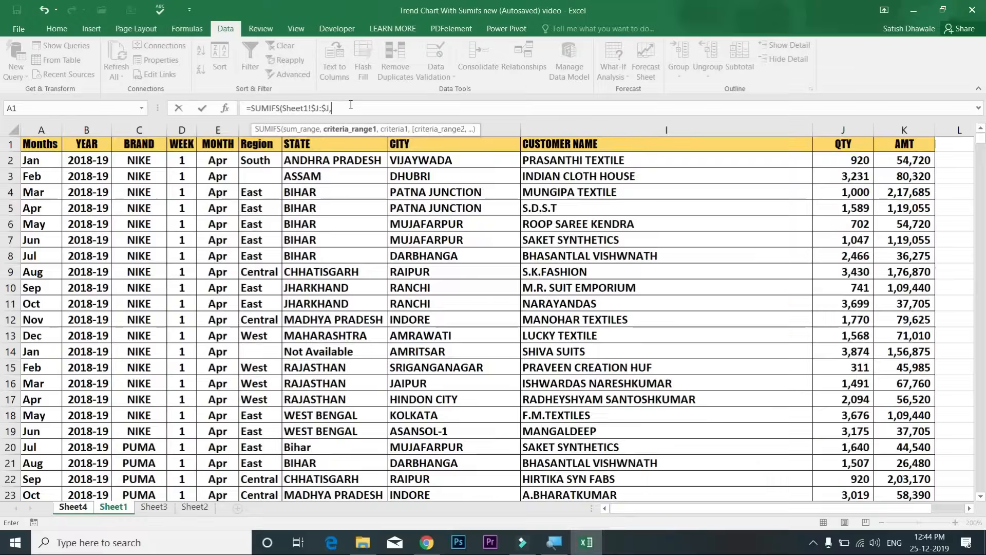
click(72, 506)
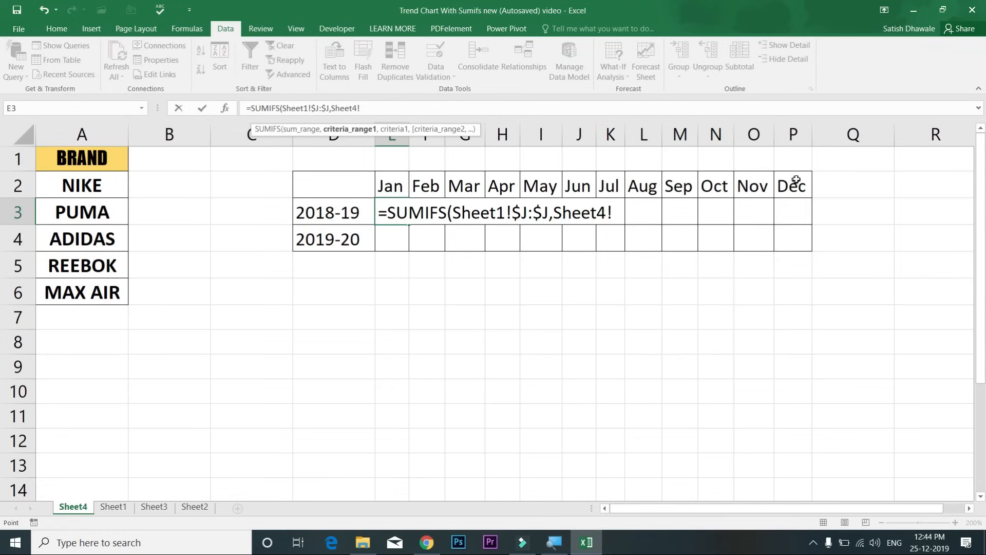
Step: Set the first SUMIFS criteria range to Sheet1's whole Months column as the absolute reference $A:$A
click(111, 508)
click(30, 130)
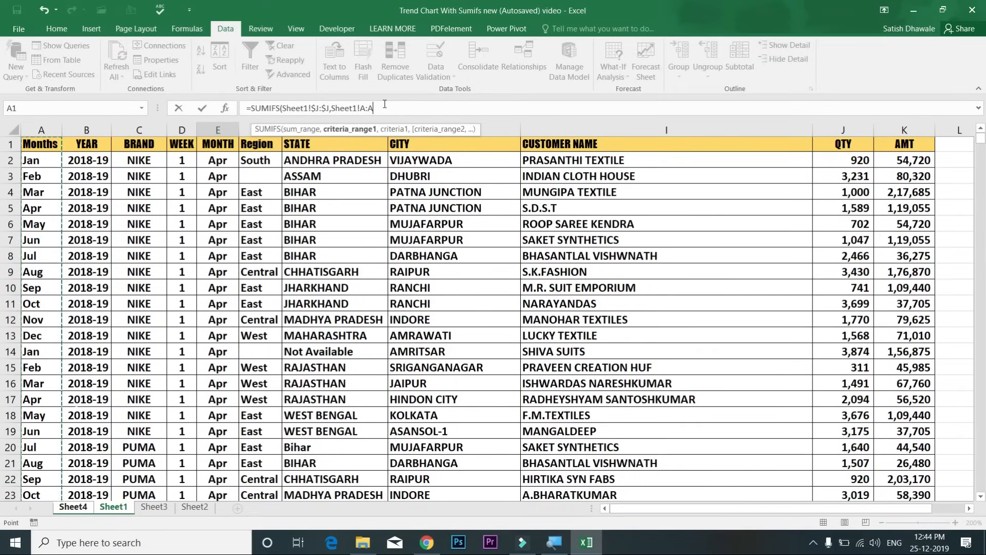
key(F4)
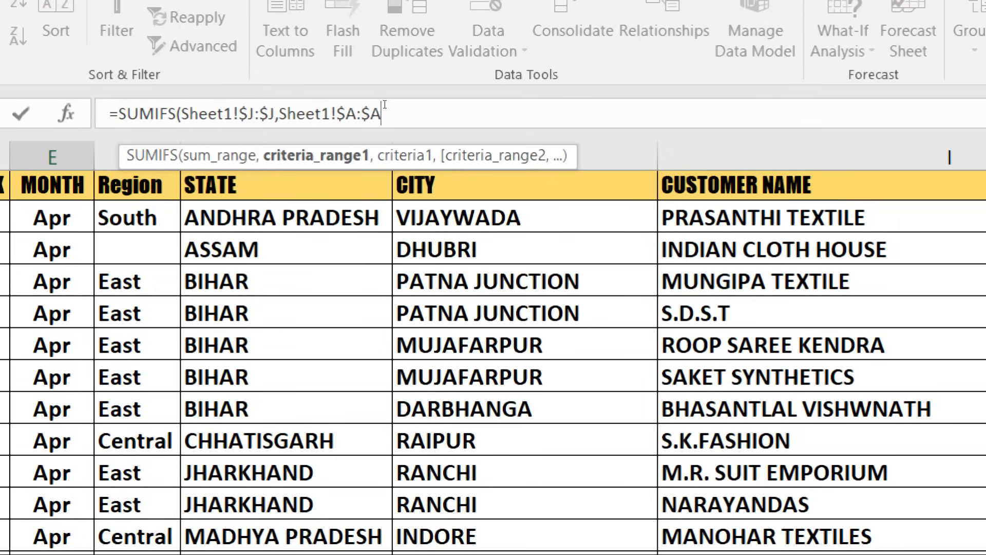
text(,)
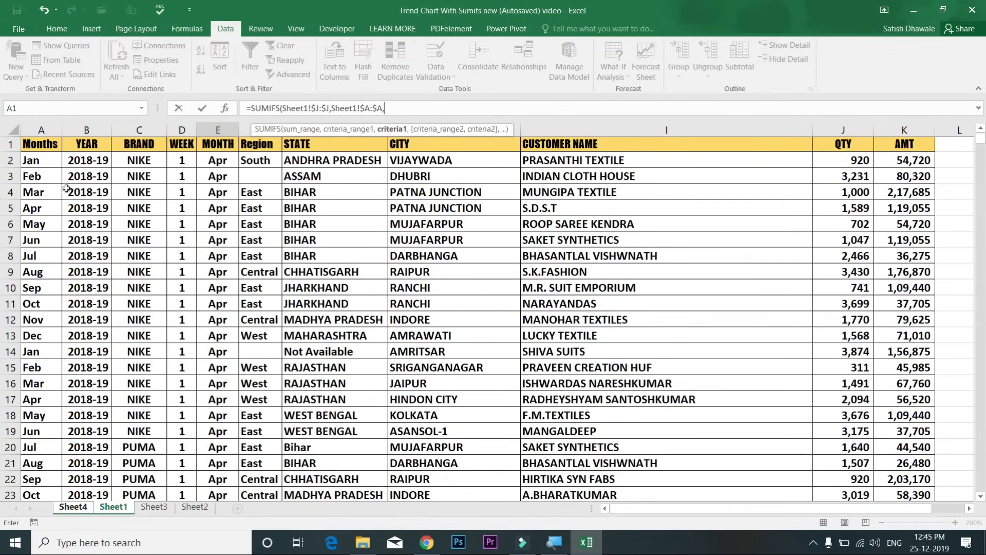
Step: Use the Jan heading on Sheet4 as the first criterion, locking only its row as E$2
click(86, 511)
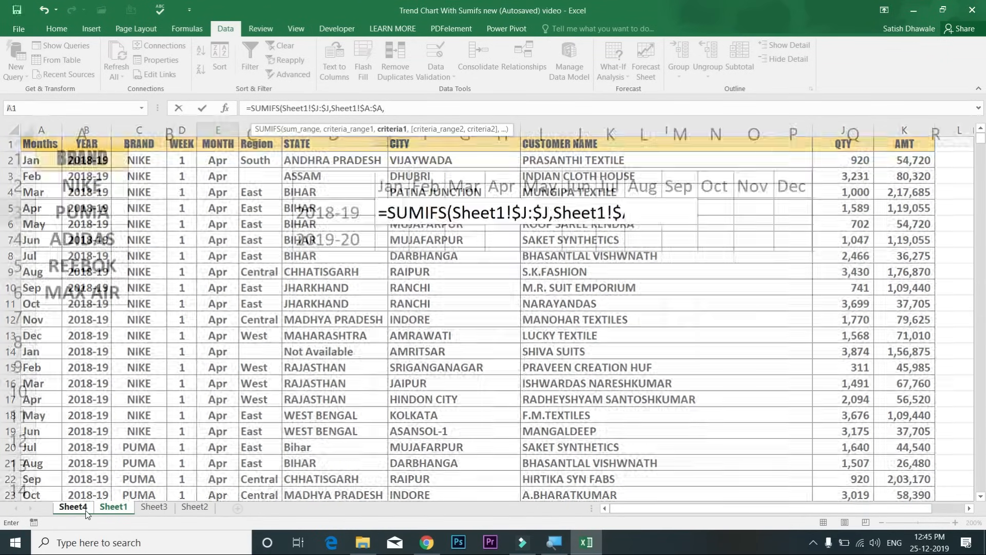
click(398, 188)
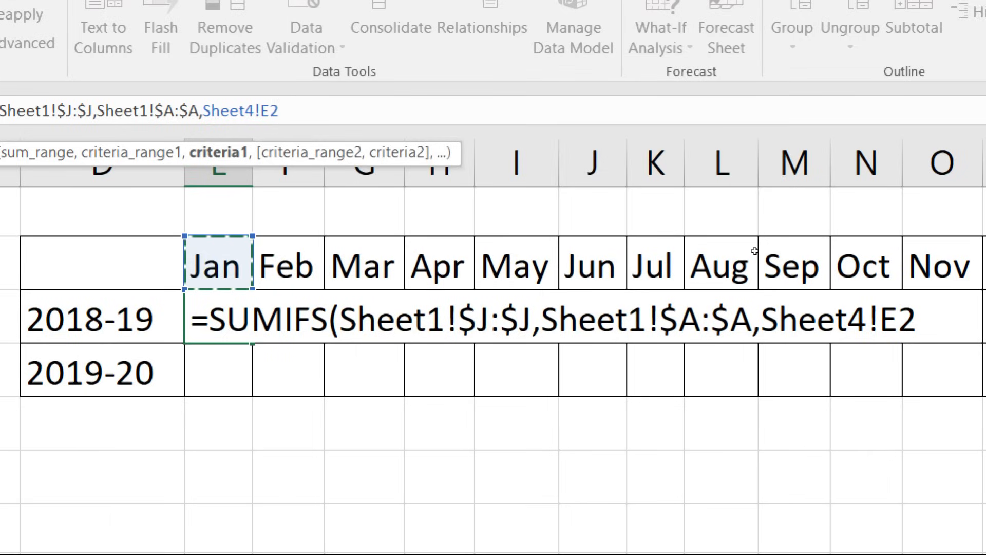
key(F4)
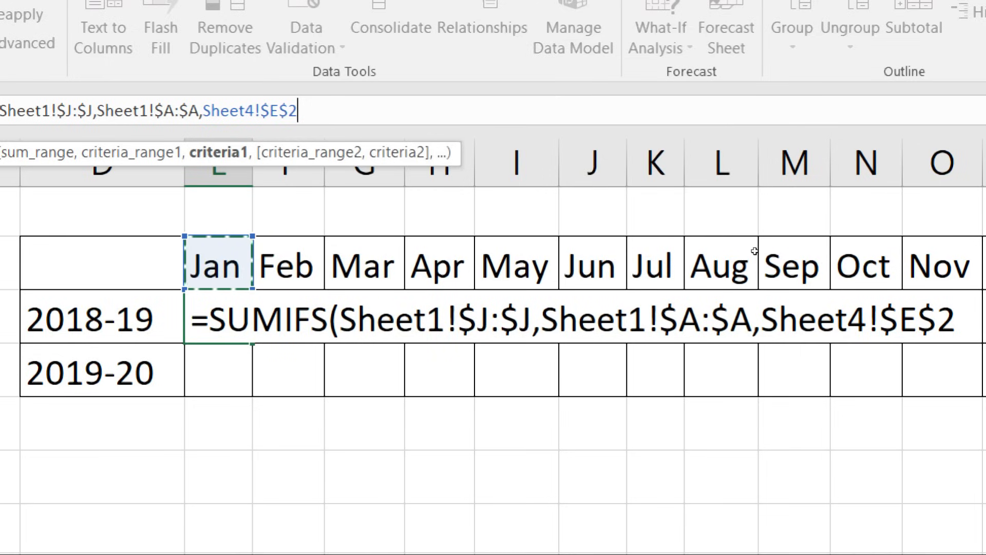
key(F4)
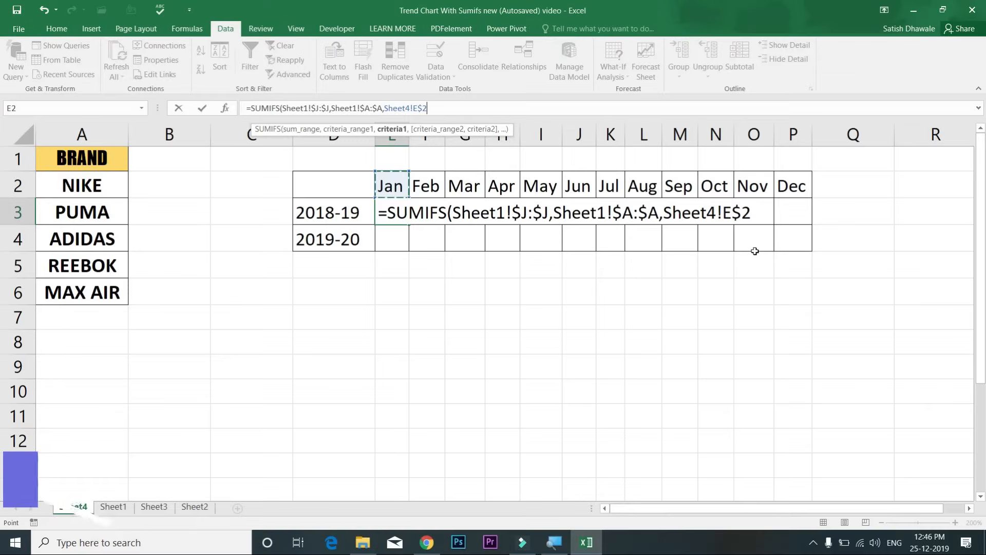
text(,)
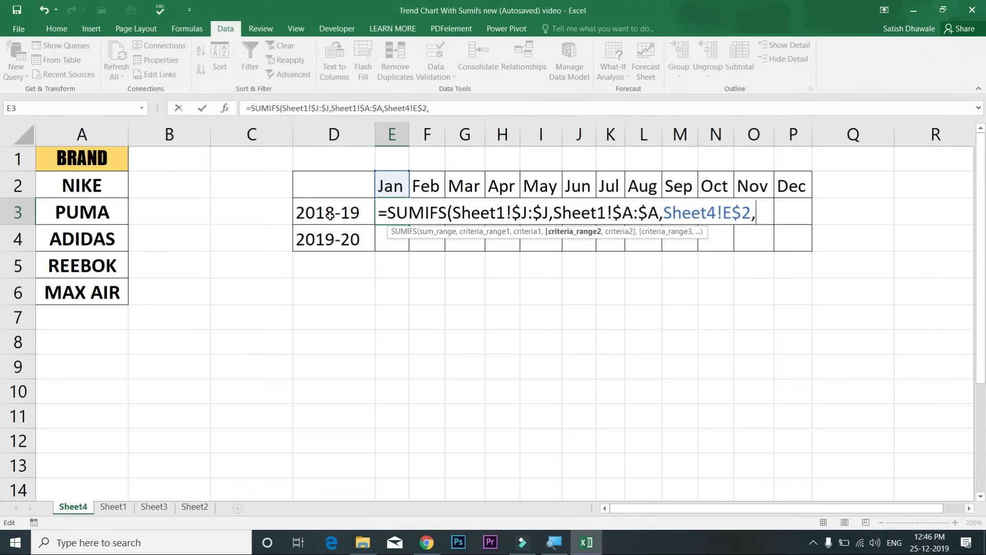
Step: Set the second criteria range to Sheet1's whole YEAR column as the absolute reference $B:$B
click(113, 507)
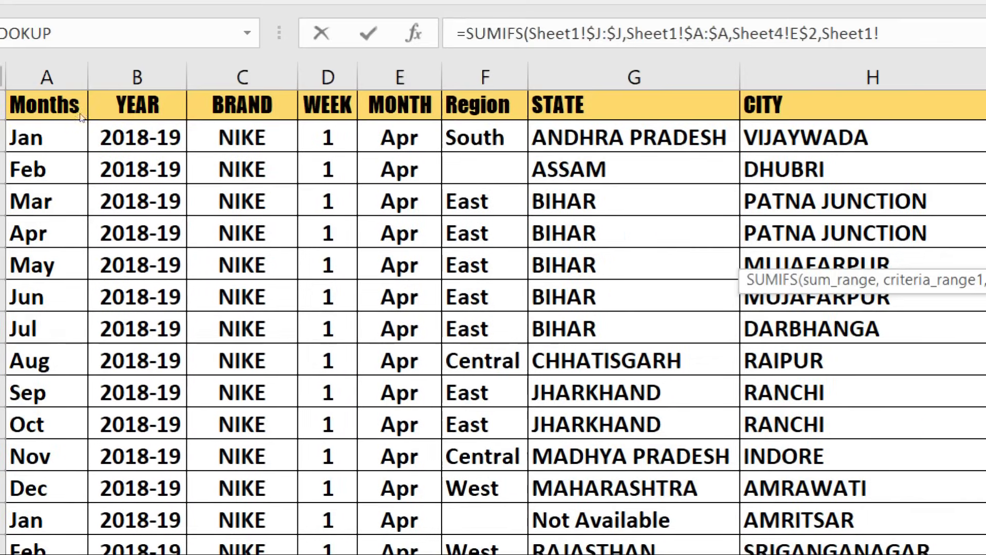
click(161, 0)
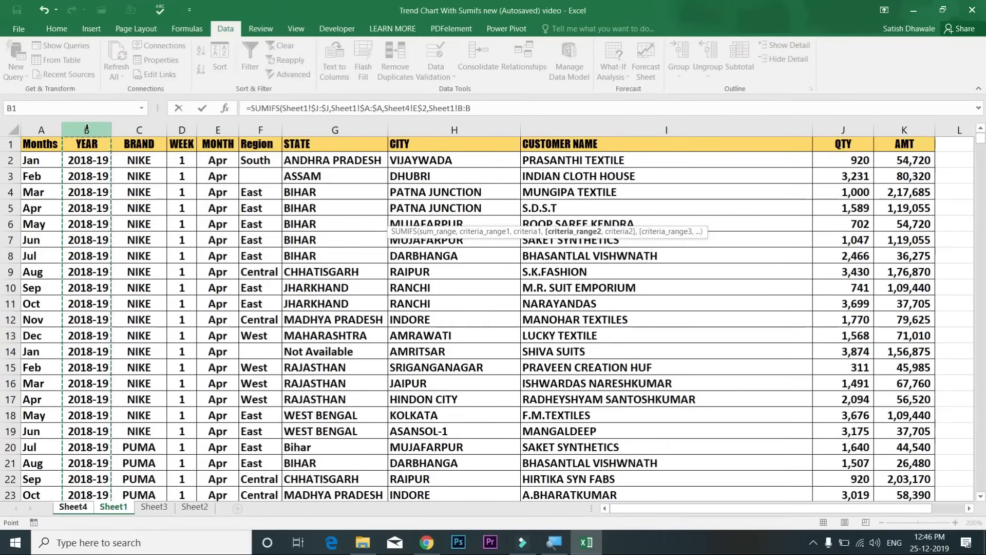
key(F4)
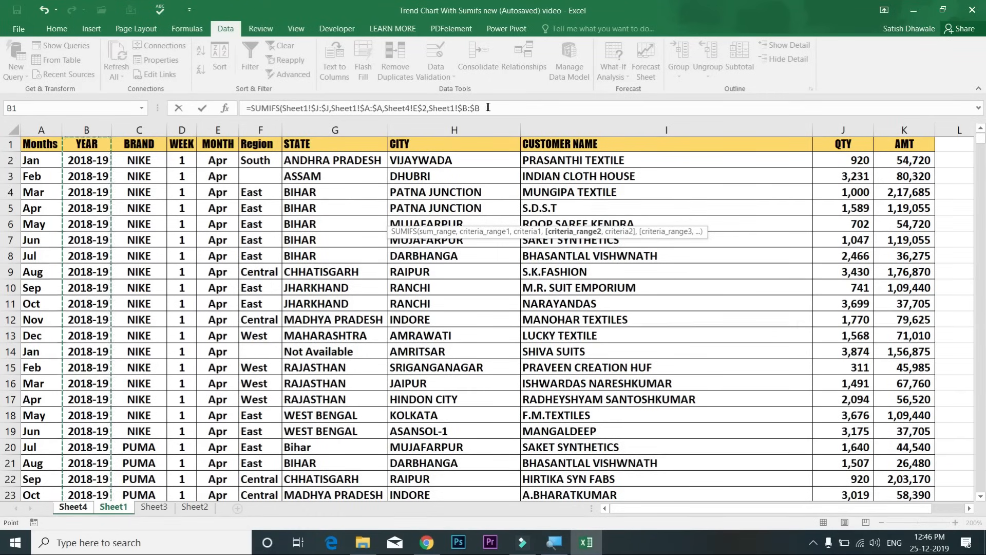
text(,)
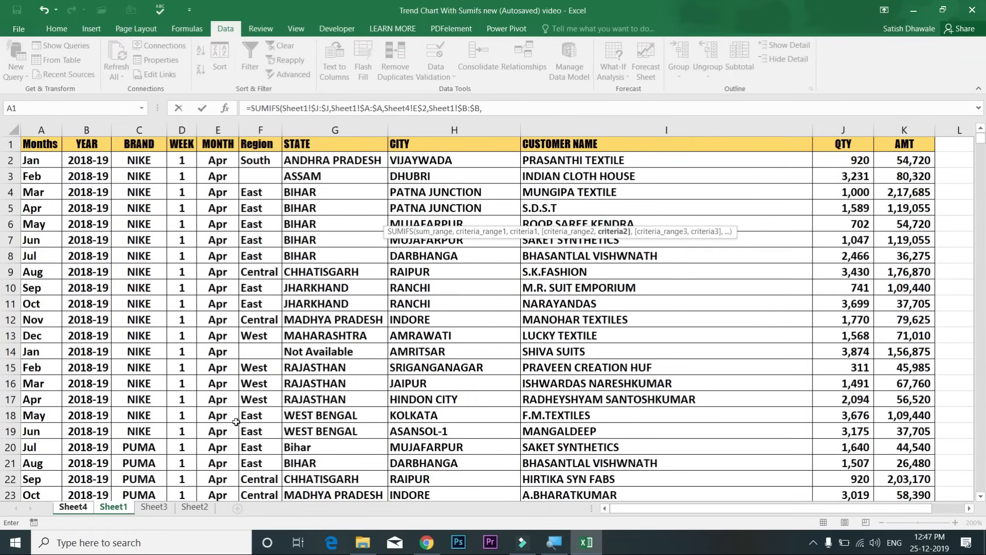
Step: Use the 2018-19 label on Sheet4 as the second criterion, locking only its column as $D3
click(84, 511)
click(322, 221)
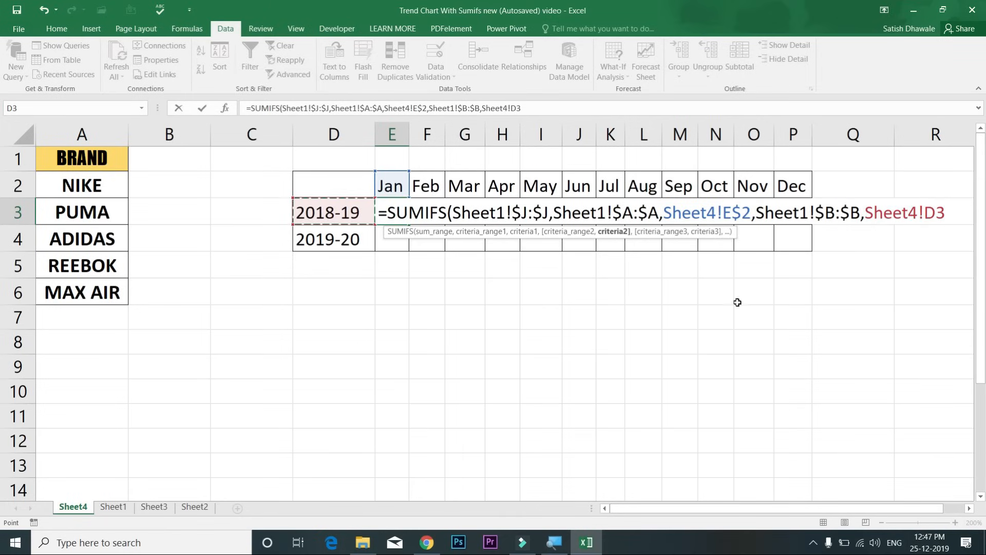
key(F4)
drag(943, 508, 973, 511)
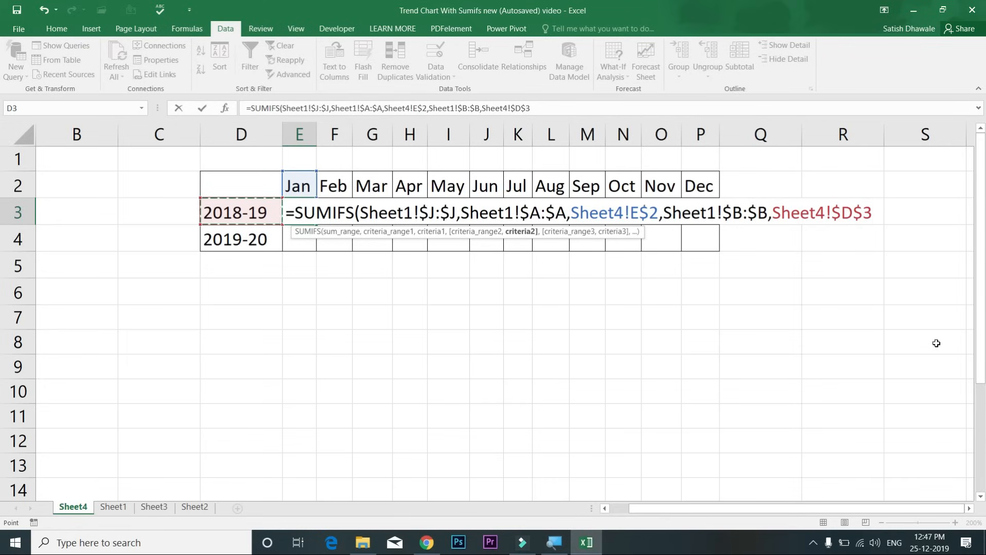
key(F4)
key(F4)
text(,)
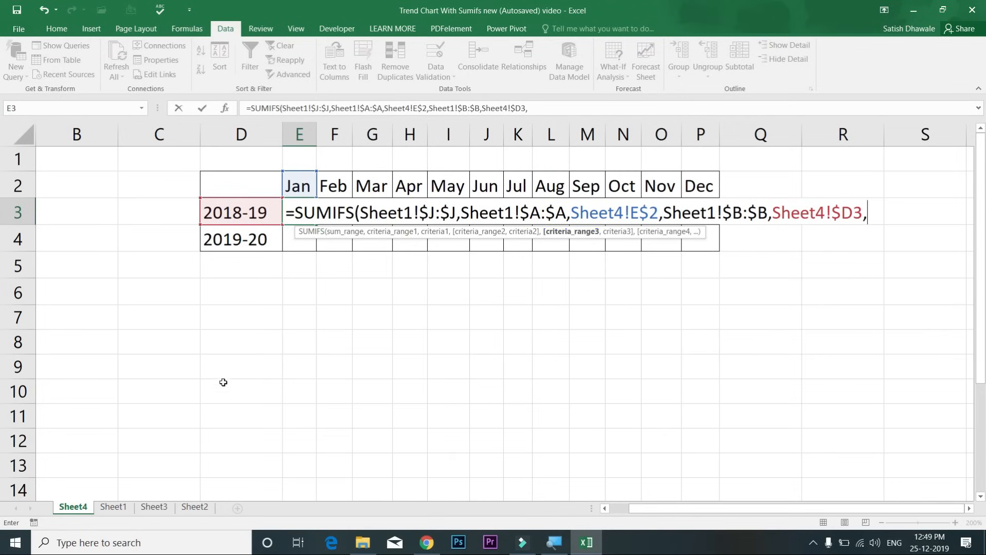
Step: Set the third criteria range to Sheet1's whole BRAND column as the absolute reference $C:$C
click(125, 507)
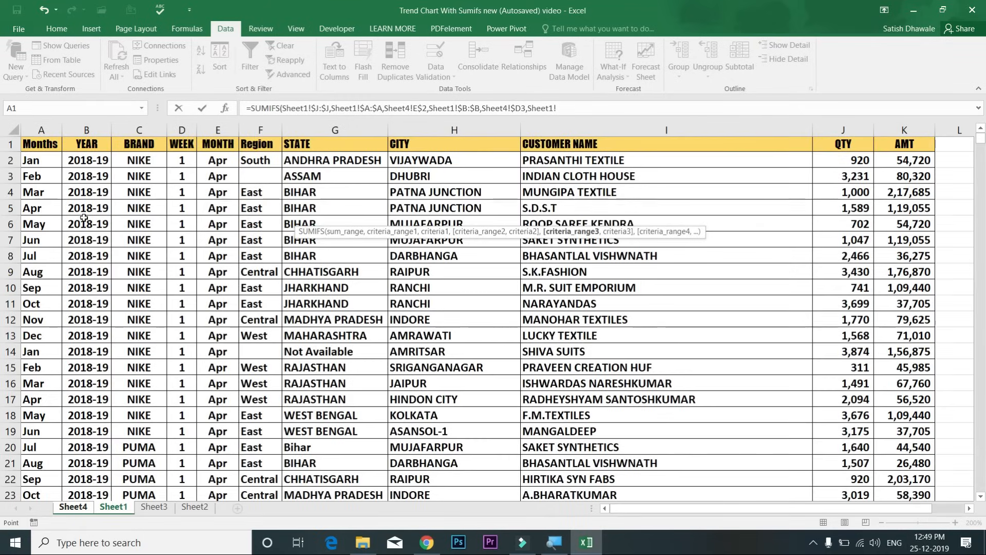
click(137, 132)
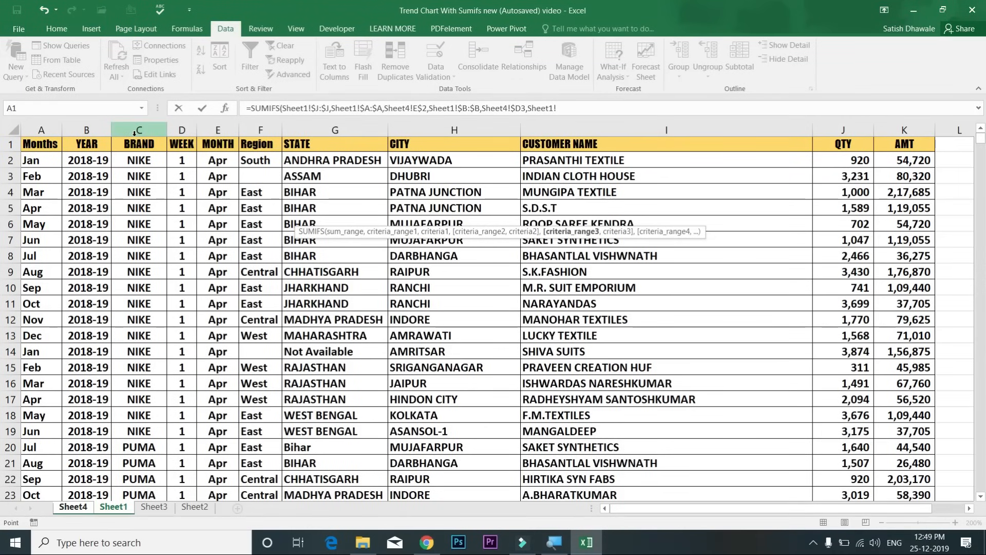
click(136, 133)
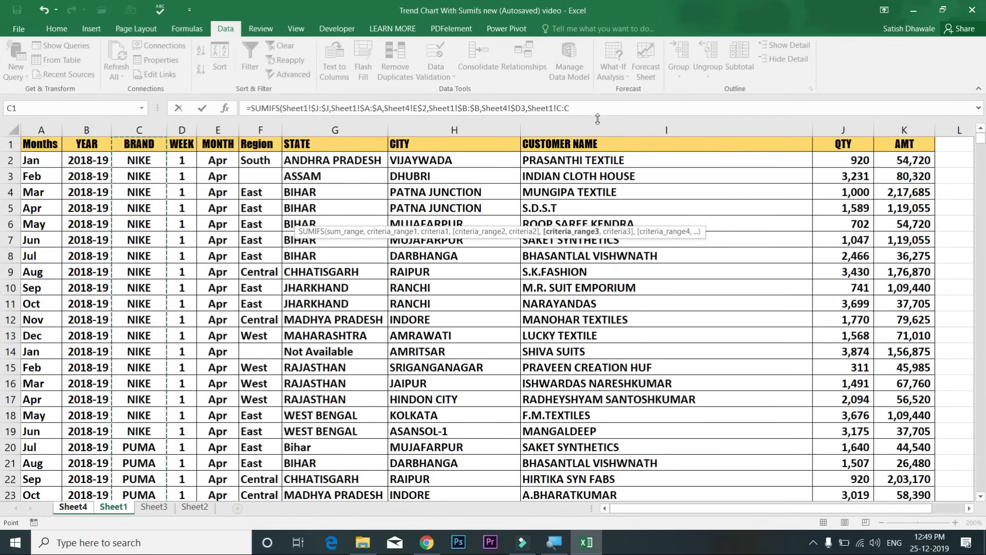
key(F4)
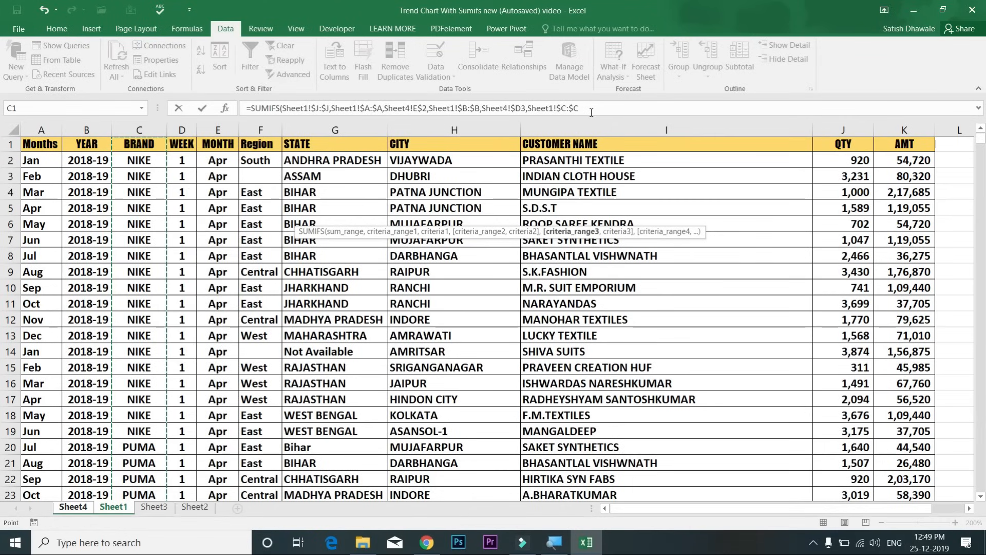
text(,)
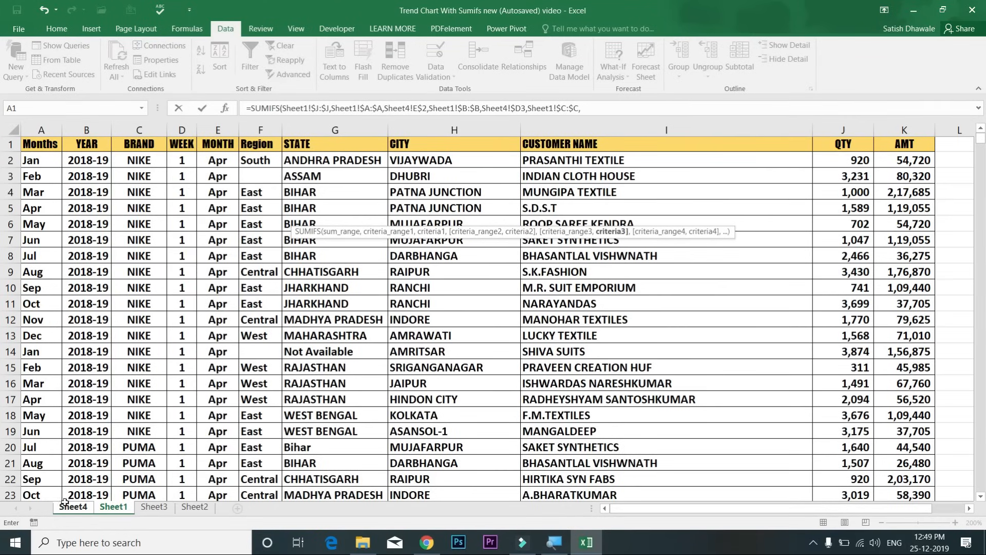
Step: Use Sheet4's brand drop-down cell as the third criterion, fixed as $C$2, and complete the SUMIFS formula
click(80, 510)
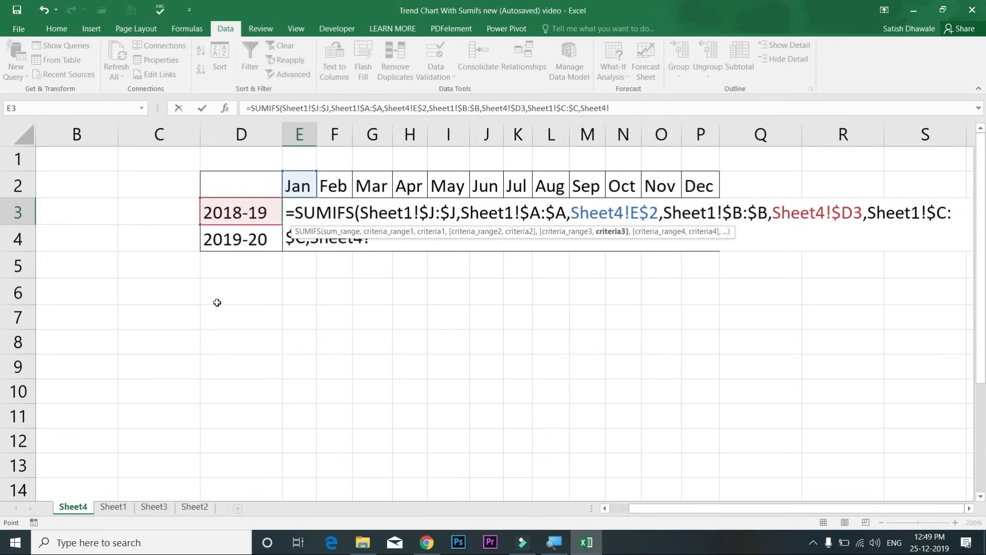
drag(64, 237, 108, 186)
click(245, 175)
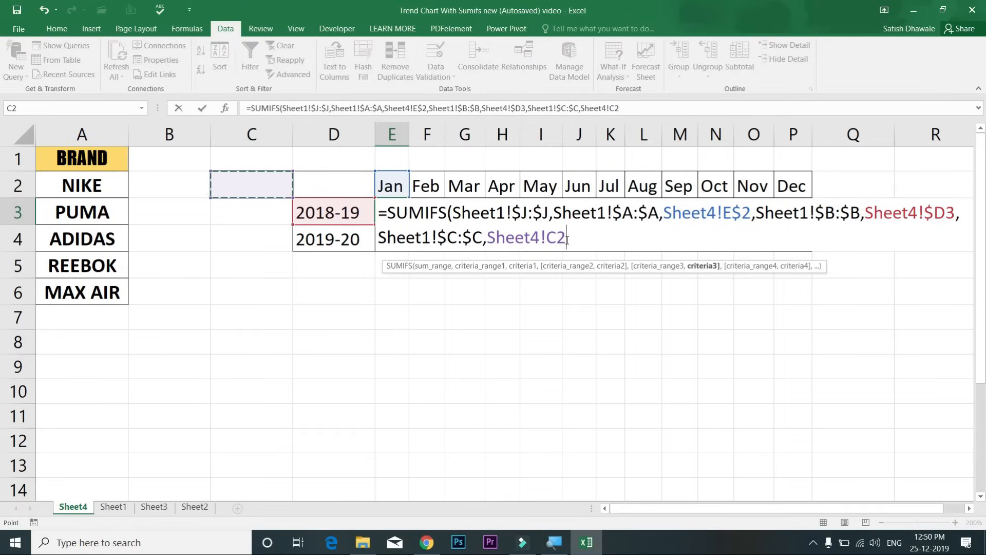
key(F4)
text())
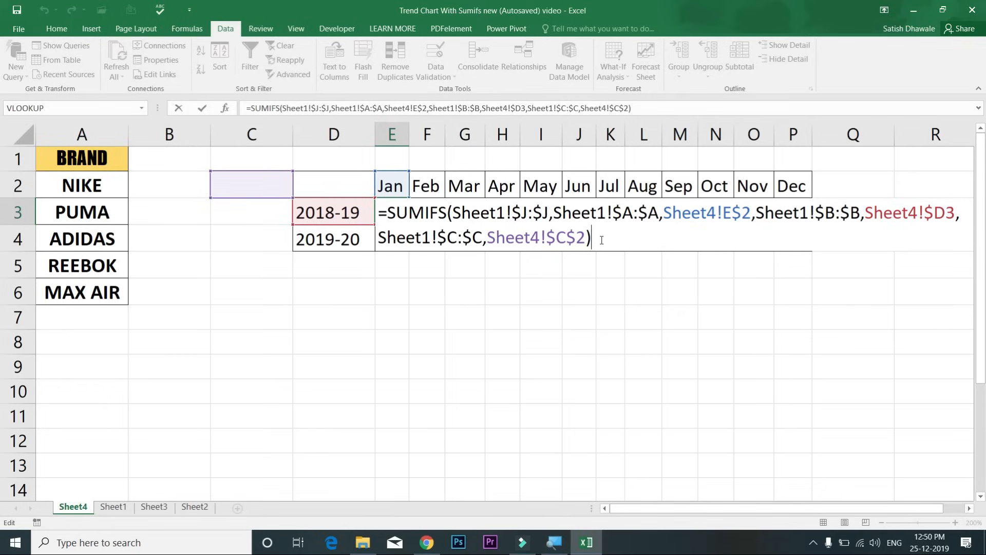
key(BackSpace)
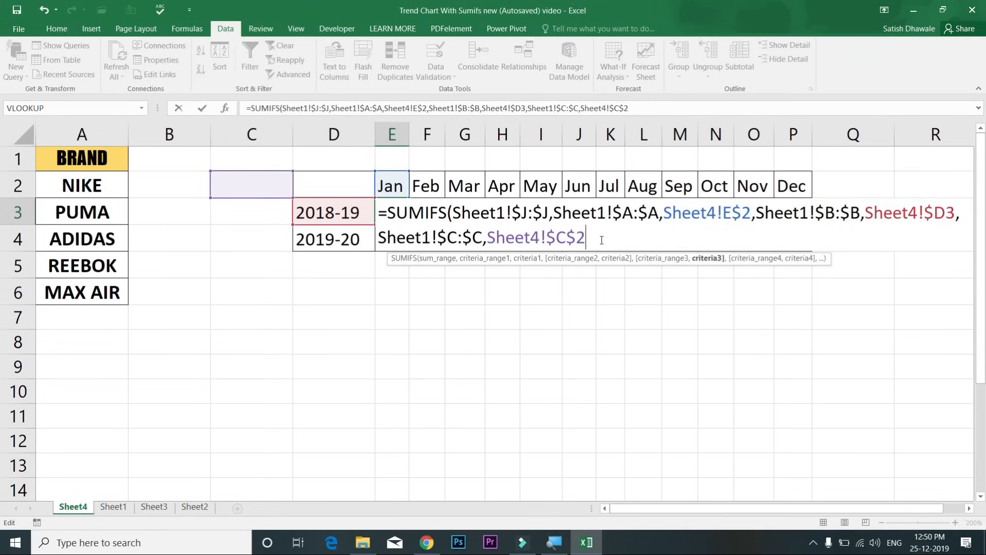
key(Return)
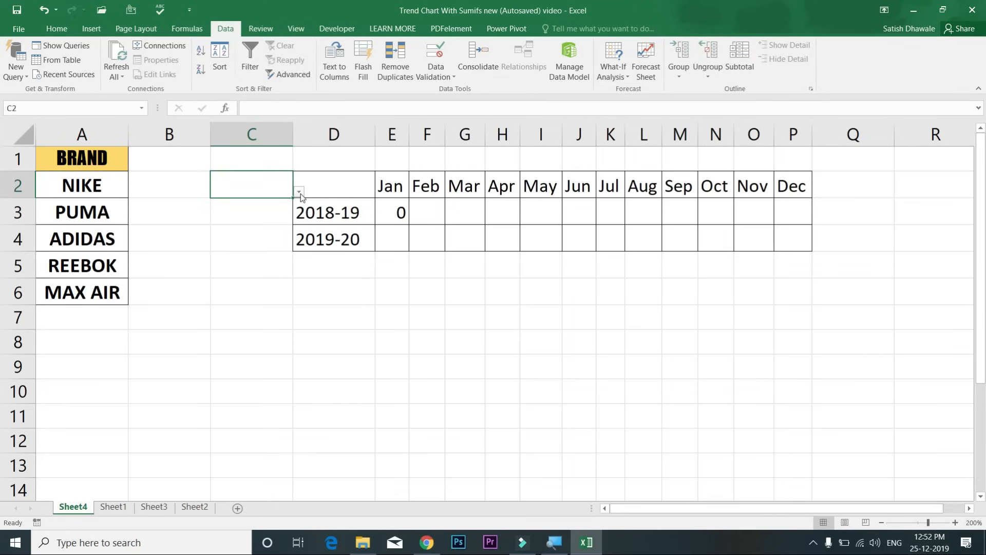
Step: Choose NIKE from the brand drop-down in C2 and widen column E to fit its quantity
click(299, 192)
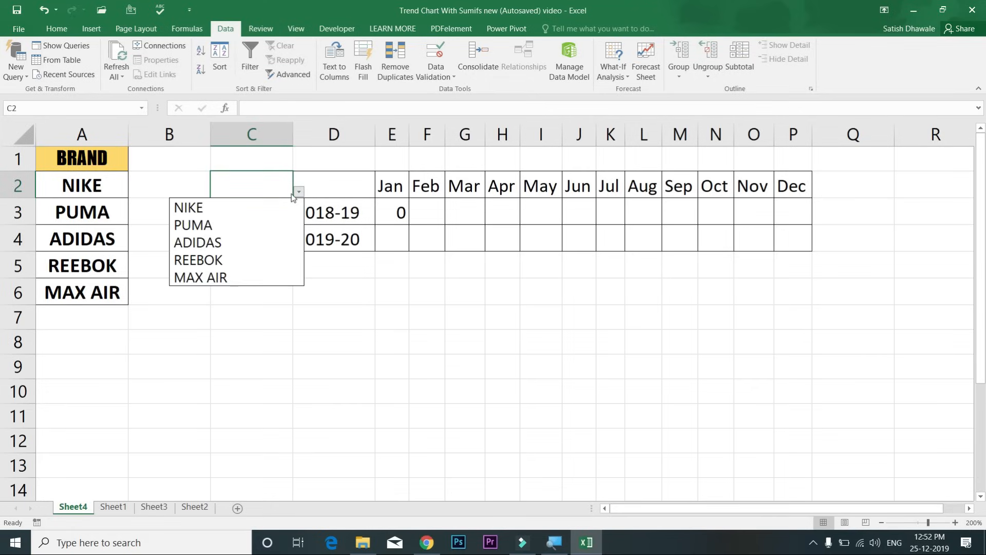
click(251, 206)
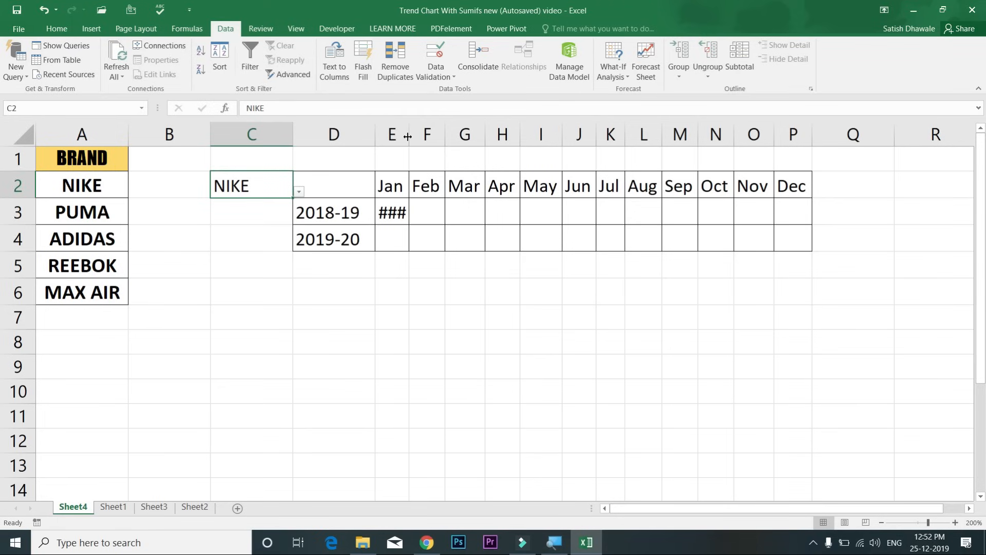
drag(409, 135, 431, 181)
Step: Copy the SUMIFS formula in E3 across the 2018-19 row through Dec and autofit the month columns
click(422, 213)
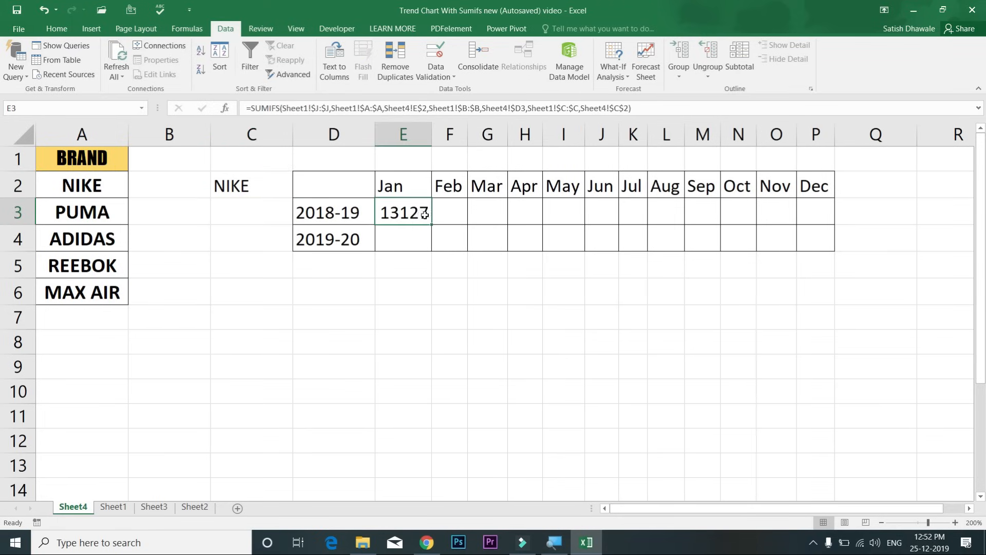
drag(433, 226, 826, 222)
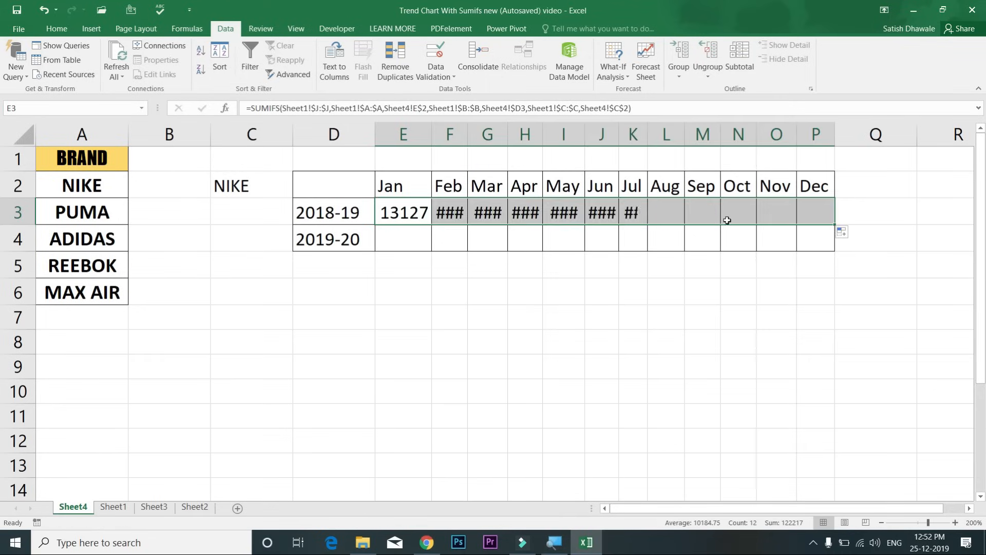
key(alt+h)
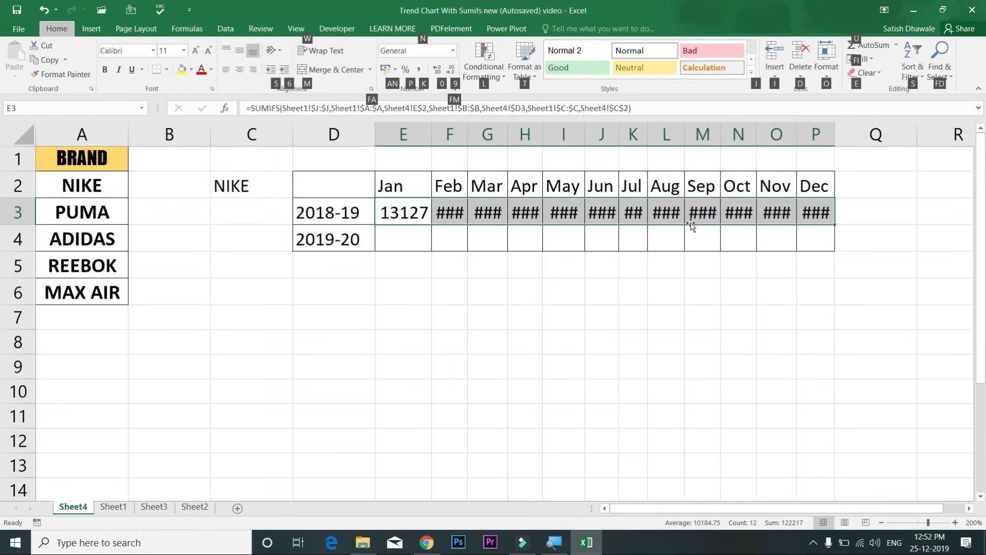
key(o)
key(i)
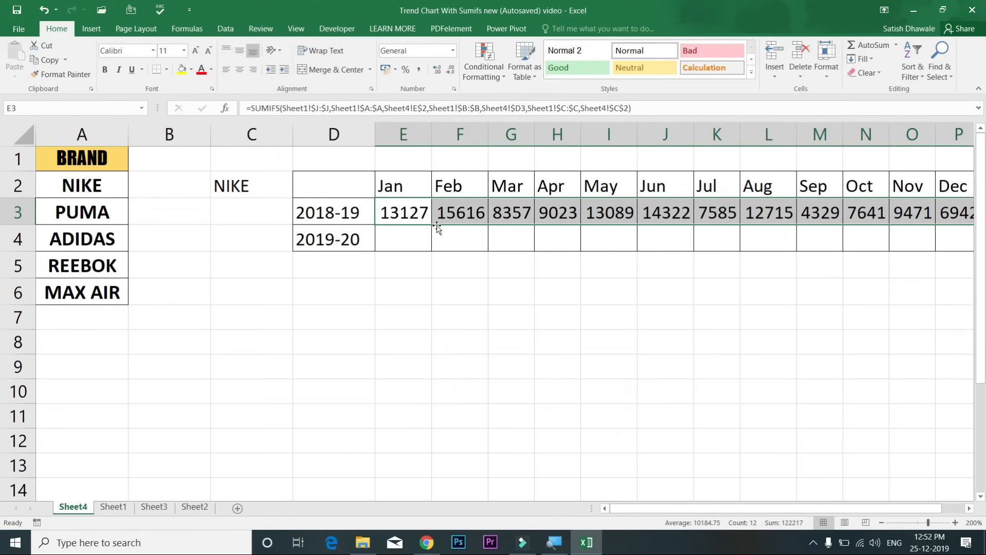
Step: Copy the SUMIFS formula from E3 into the 2019-20 row, filling E4 through P4
click(410, 213)
drag(429, 224, 878, 251)
click(423, 237)
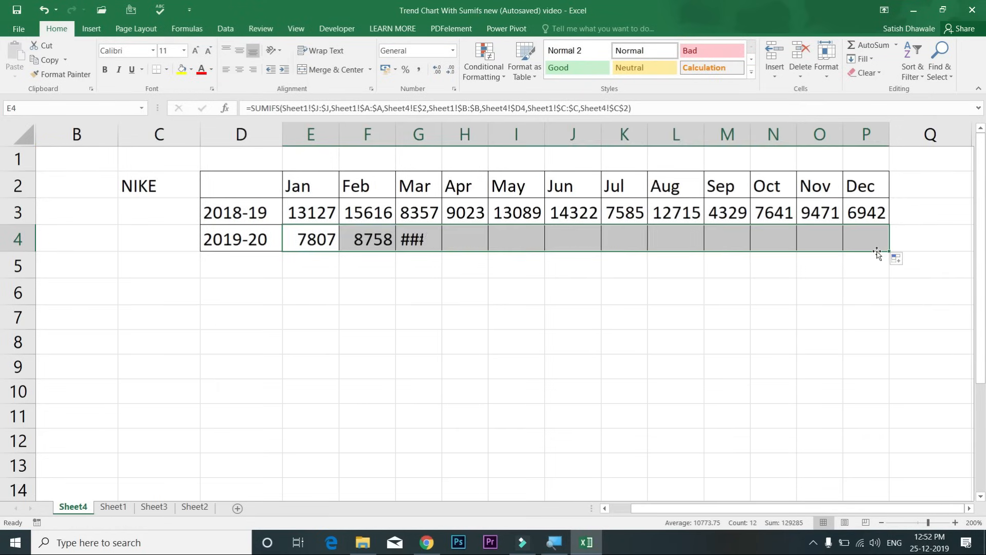
Step: Autofit the column widths to the contents of the whole table, C2:P4
key(alt+h)
key(o)
key(i)
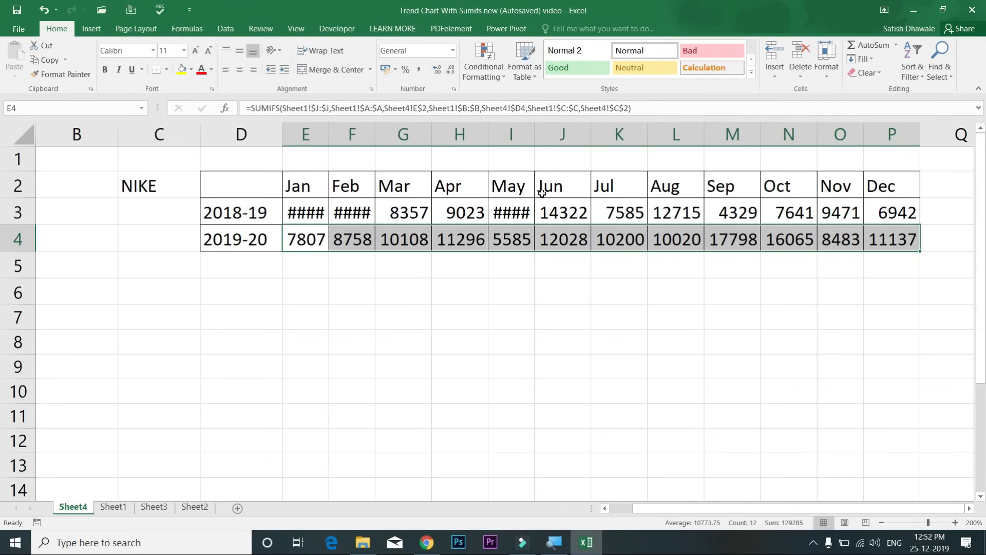
key(ctrl+a)
key(alt+h)
key(o)
key(i)
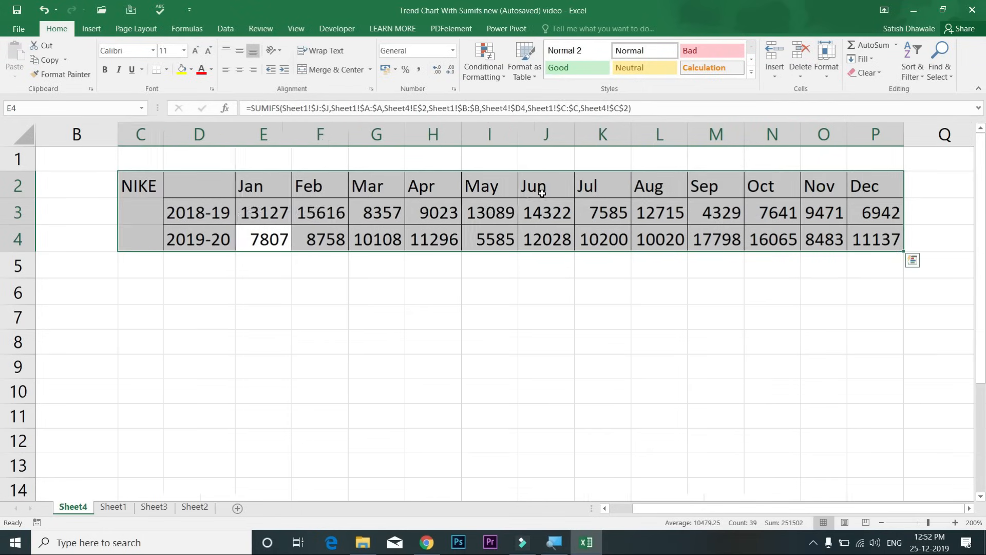
click(507, 226)
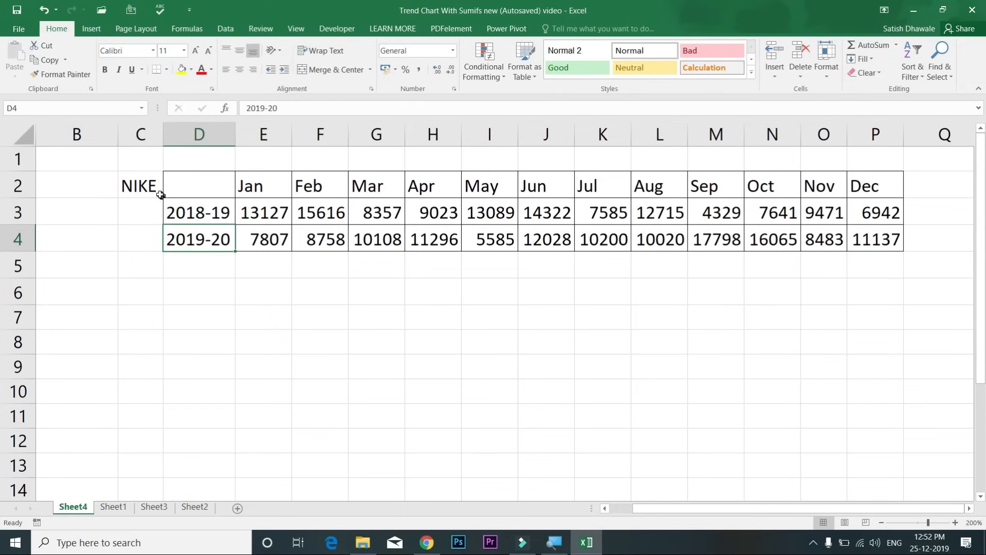
Step: Try the brands PUMA, ADIDAS and REEBOK in C2's drop-down list and inspect the SUMIFS formula in E3
click(161, 190)
click(169, 191)
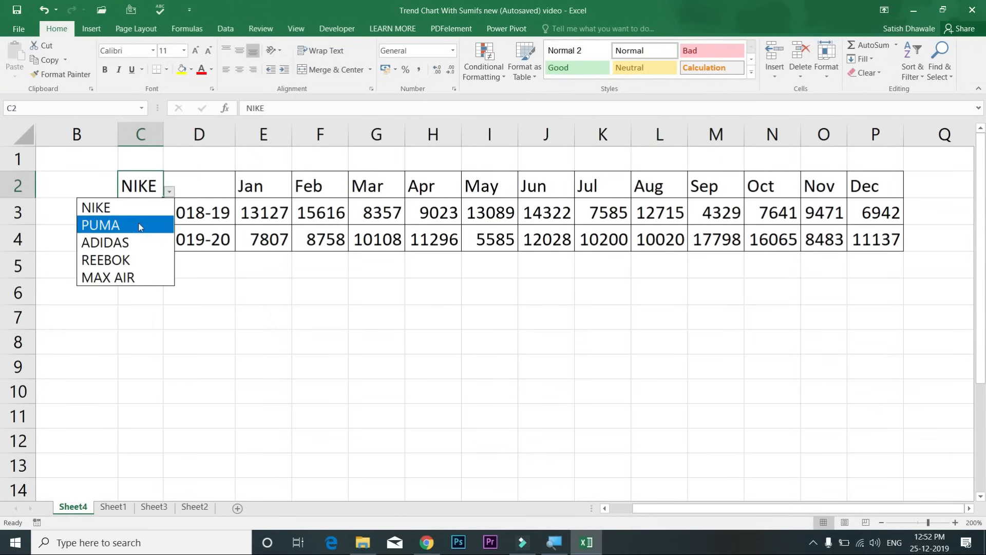
click(140, 224)
click(169, 192)
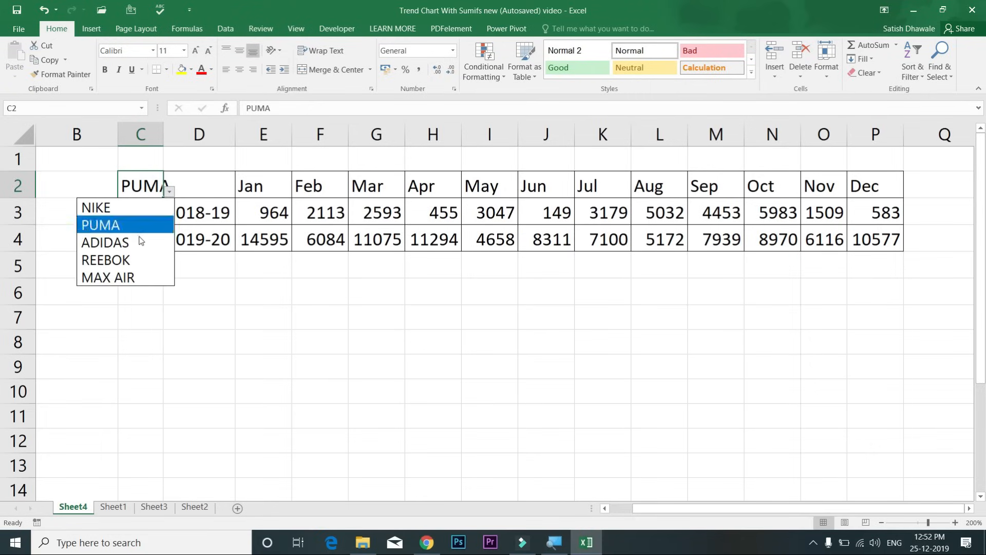
click(138, 242)
click(169, 192)
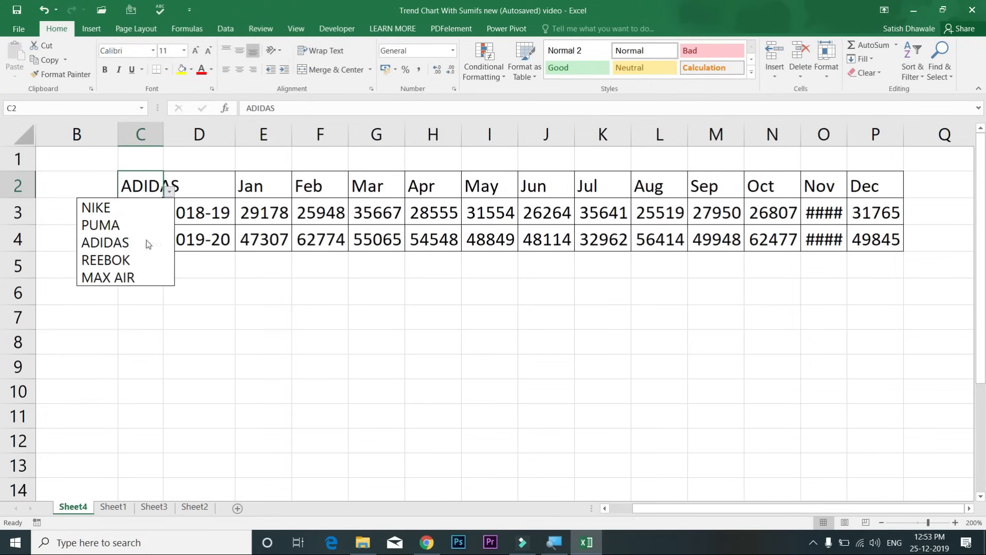
click(141, 261)
double_click(246, 213)
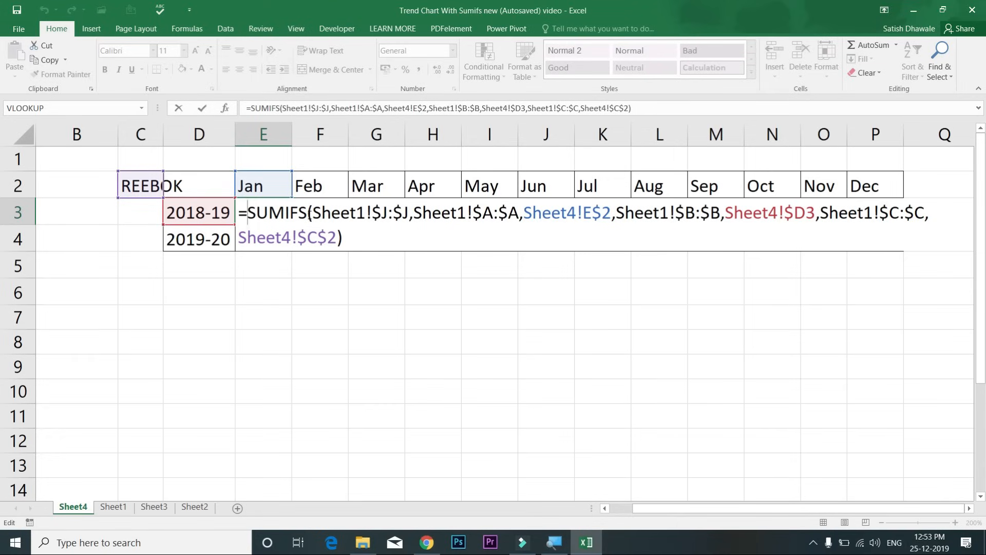
key(Return)
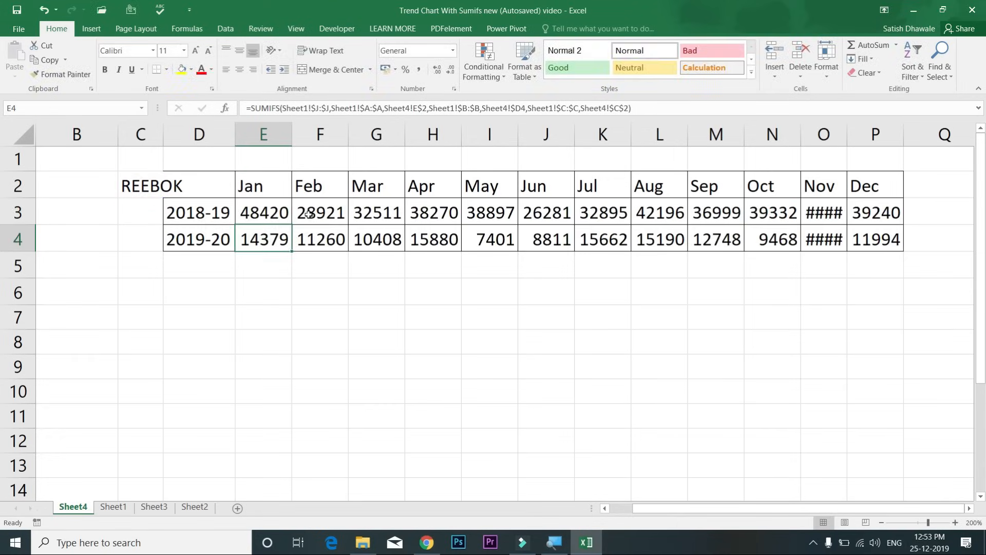
Step: Autofit the Nov column O and widen column C to fit the brand name
double_click(847, 134)
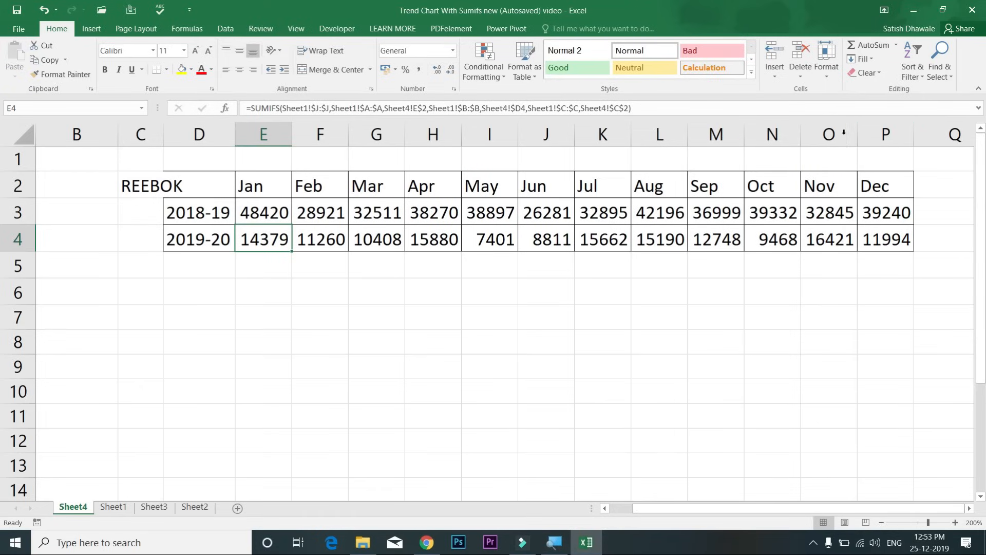
click(163, 186)
drag(162, 139, 197, 148)
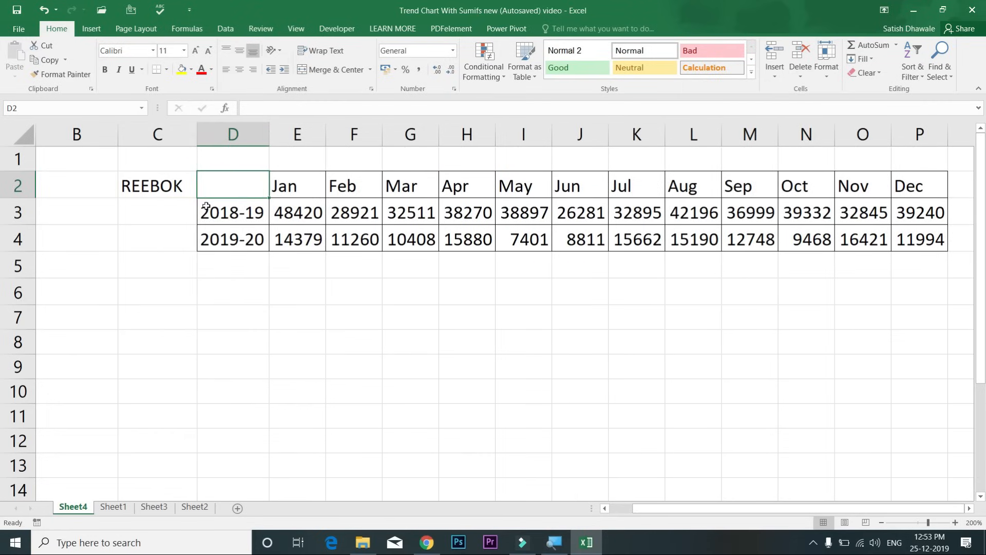
Step: Choose NIKE from the brand drop-down list in C2
click(151, 190)
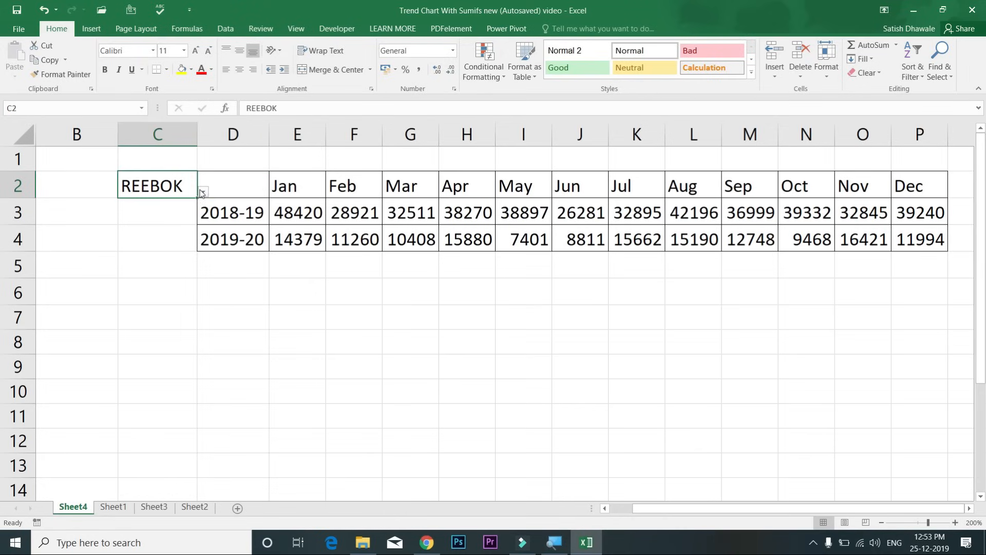
click(204, 191)
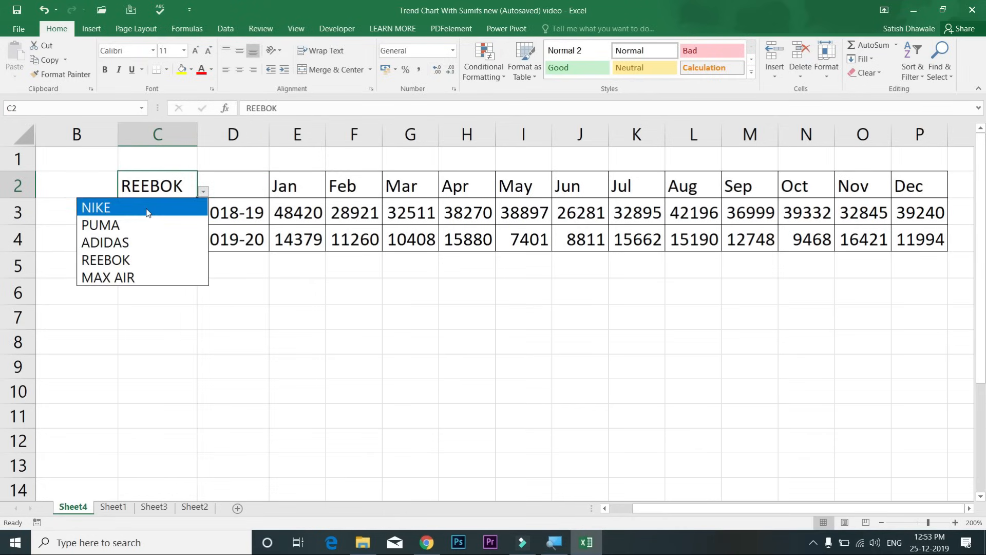
click(148, 212)
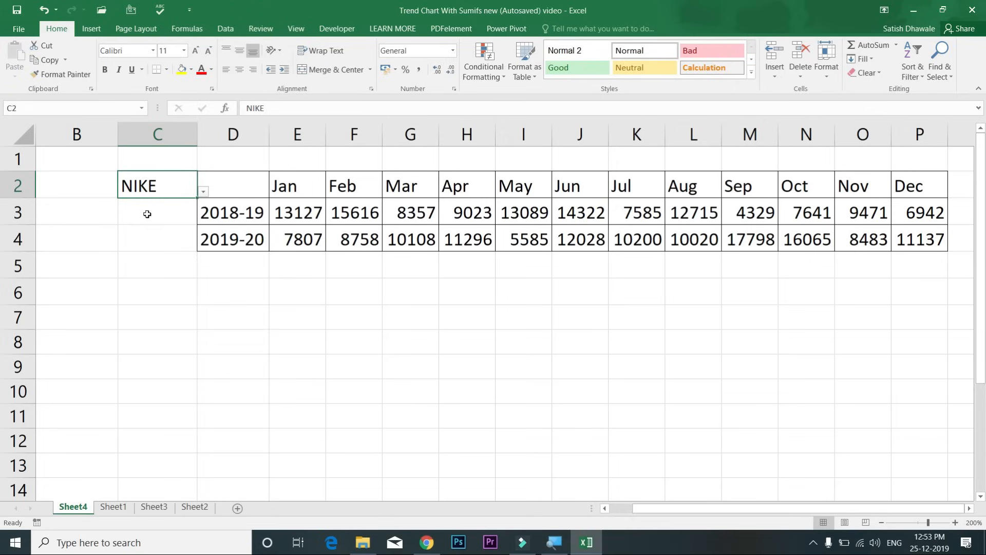
Step: Copy the year labels 2018-19 and 2019-20 from D3:D4 into D7:D8
click(217, 317)
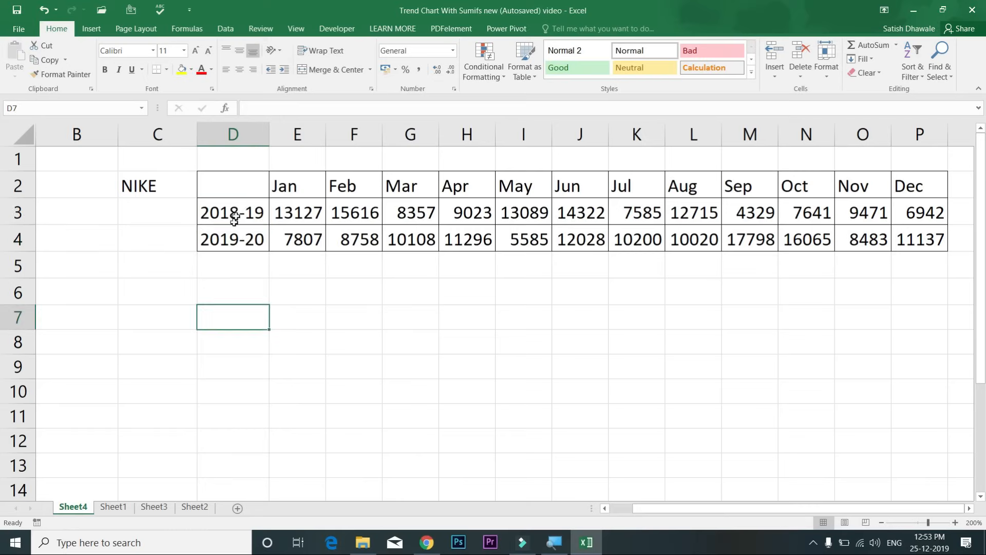
drag(234, 218, 235, 240)
key(ctrl+c)
click(235, 310)
key(ctrl+v)
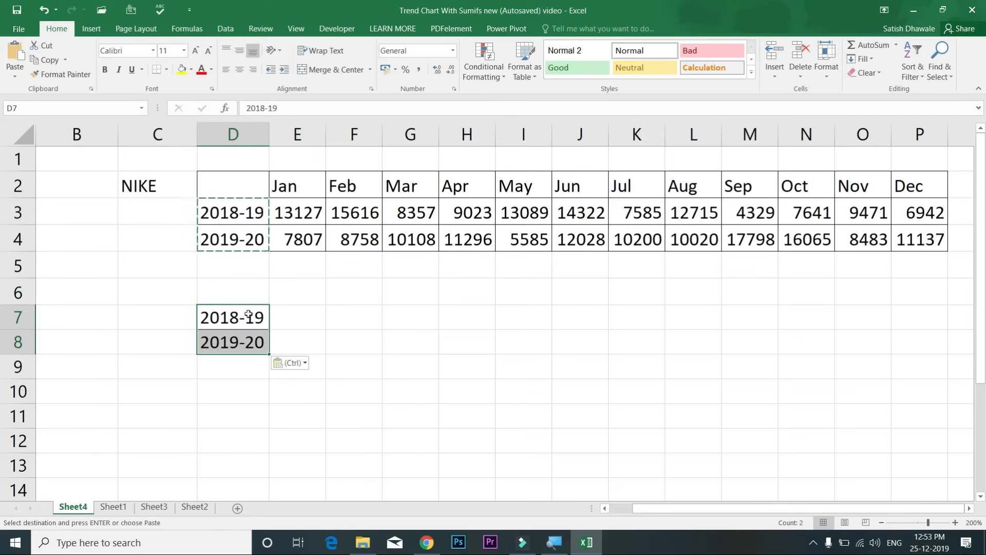
click(282, 310)
key(Escape)
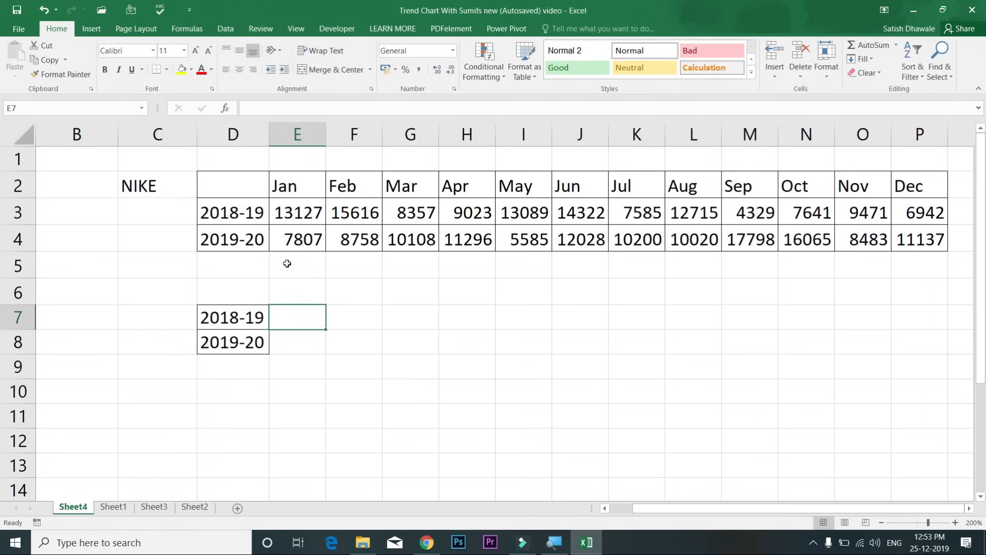
Step: Start a SUM formula in E7 over the range E3:E3 for the 2018-19 running total
click(292, 219)
click(296, 312)
text(=sum)
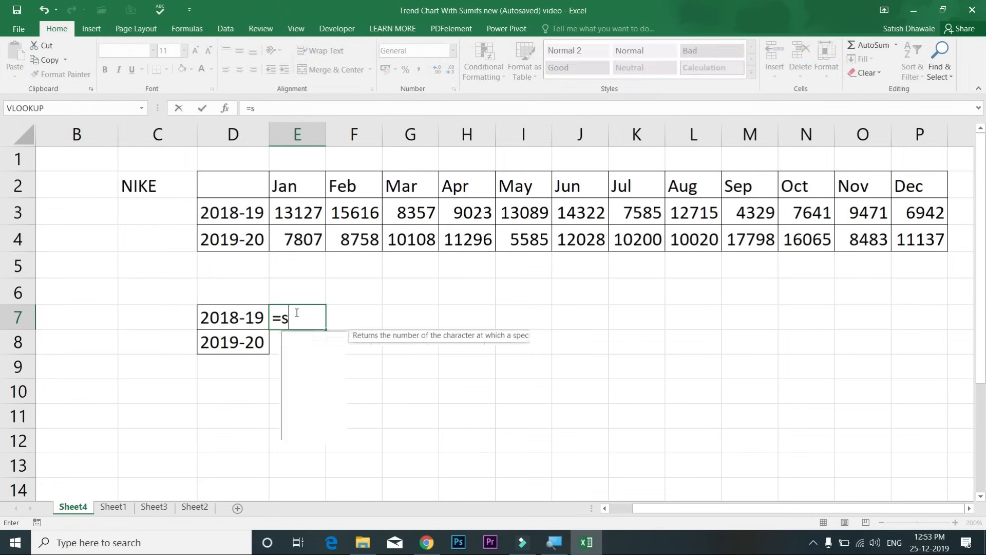
key(Tab)
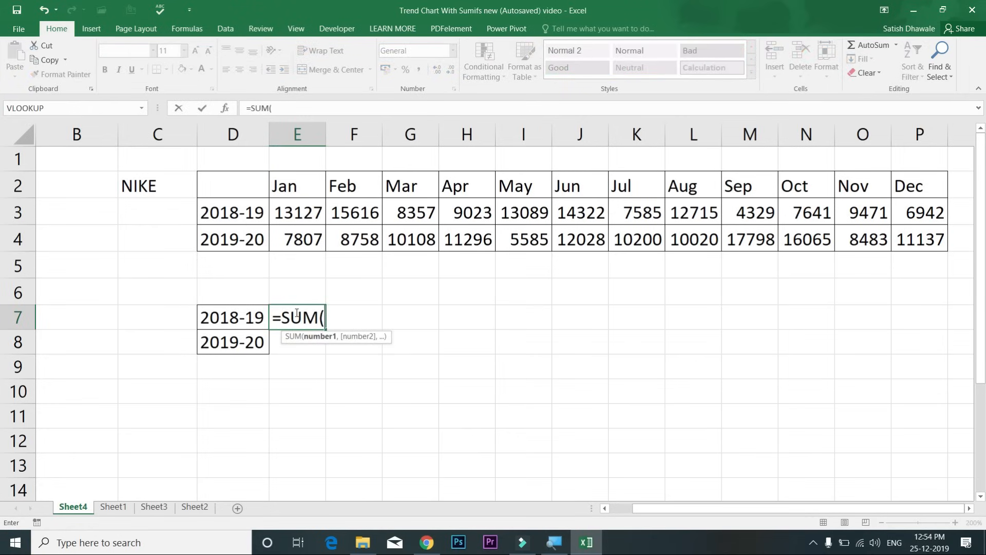
click(298, 214)
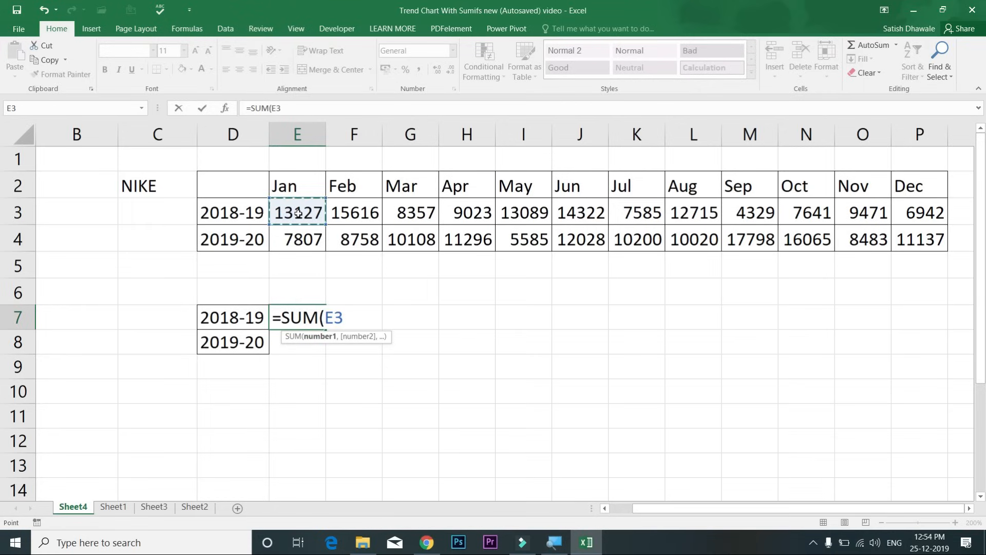
key(F8)
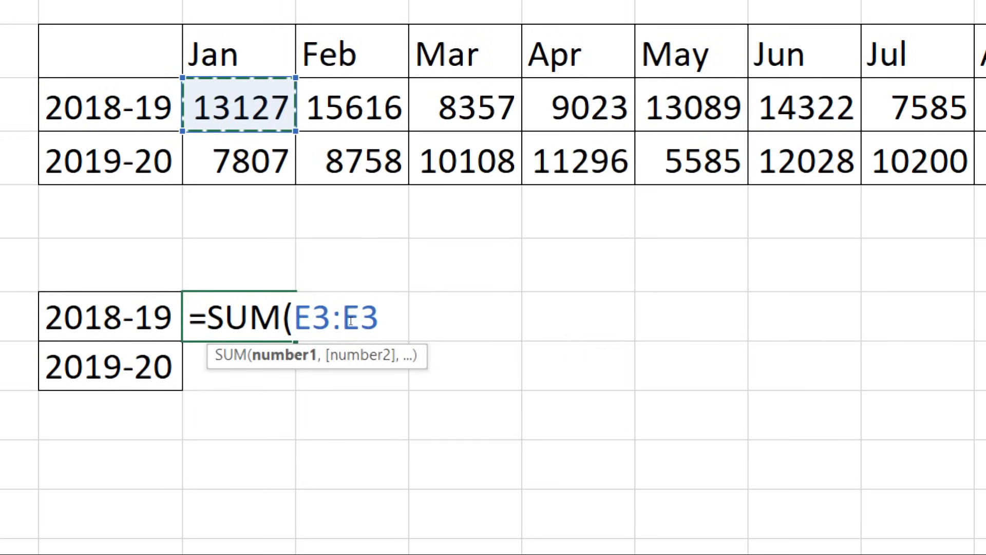
Step: Make the first E3 reference in E7 absolute and enter the formula as =SUM($E$3:E3)
key(F2)
key(shift+Left)
key(shift+Left)
key(shift+Left)
key(shift+Left)
key(Left)
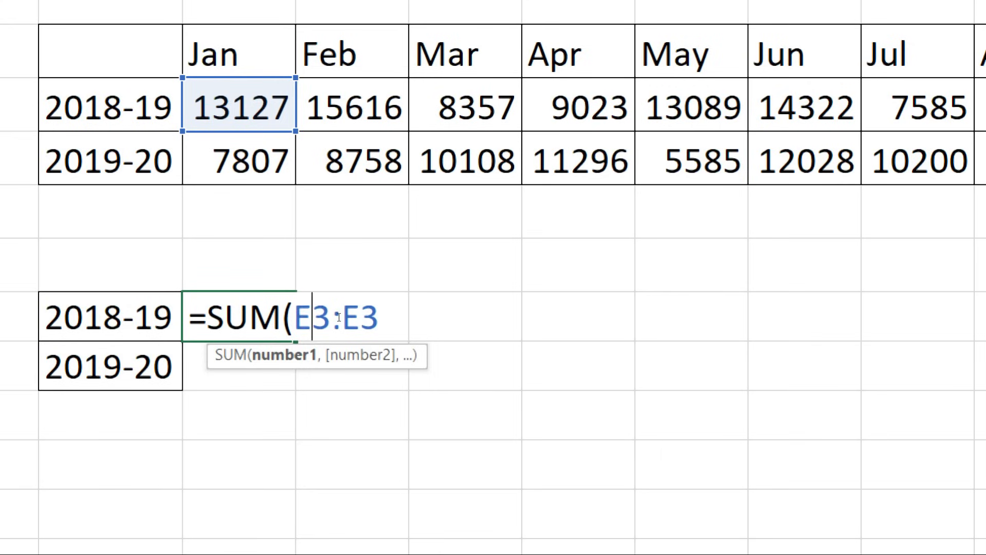
key(F4)
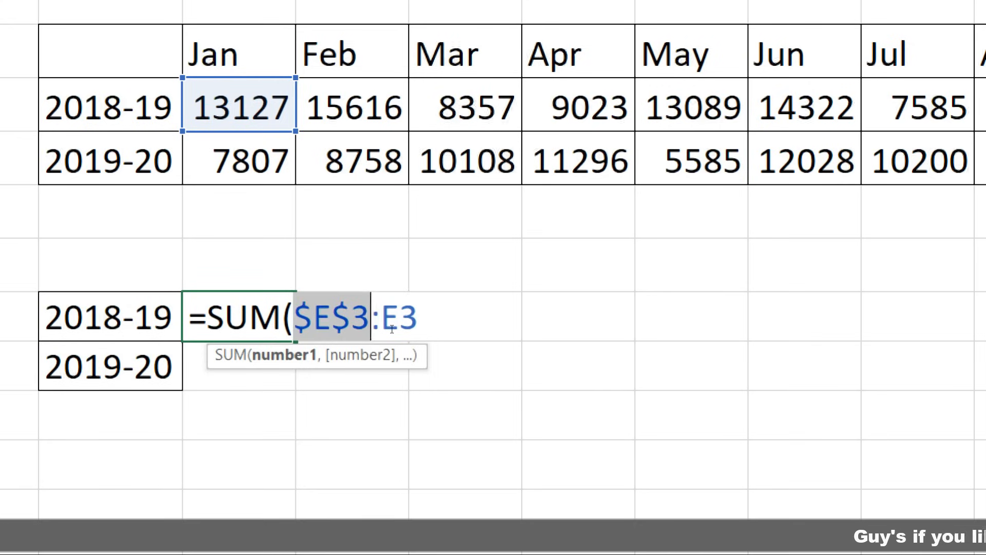
key(Return)
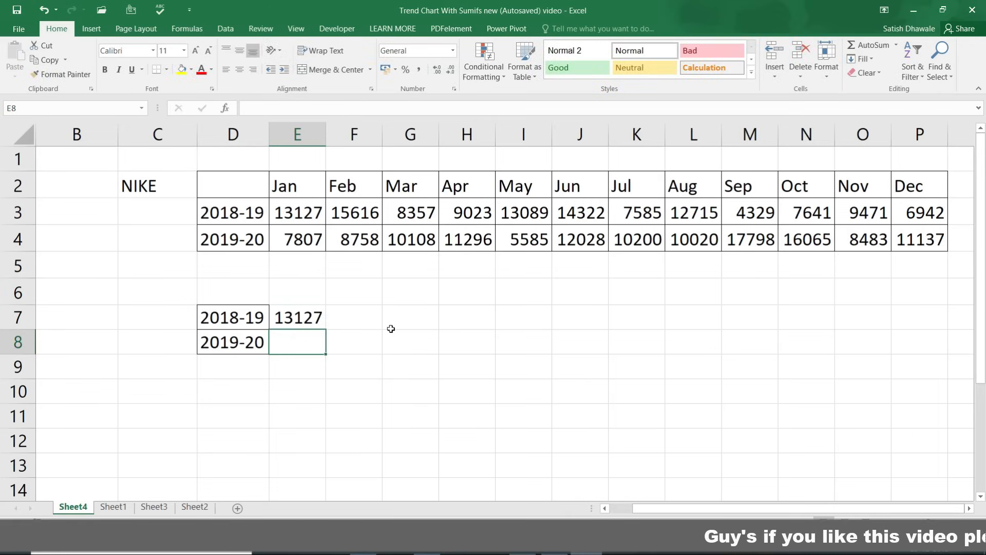
Step: Copy the running-total formula from E7 into F7 and G7, checking the summed range in each cell
click(318, 323)
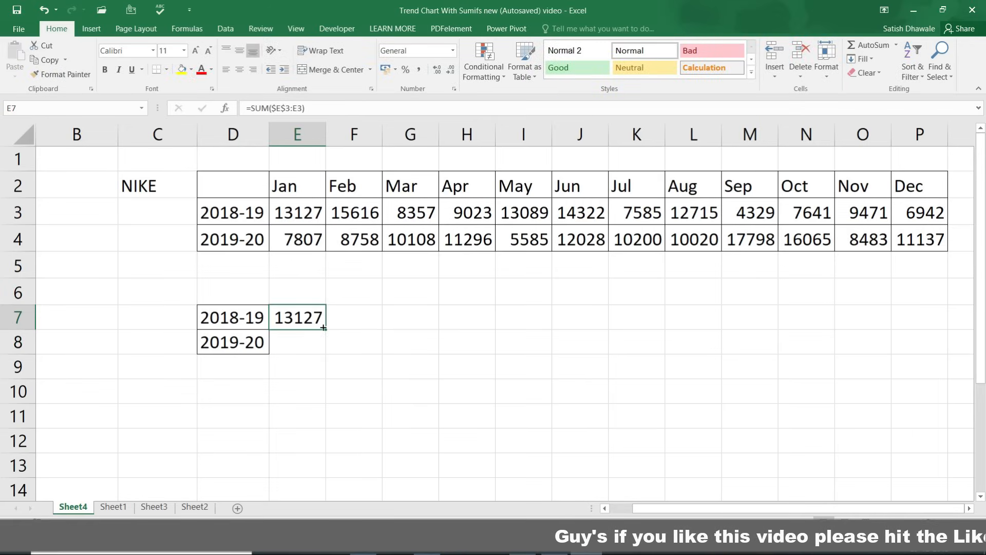
drag(341, 331, 389, 337)
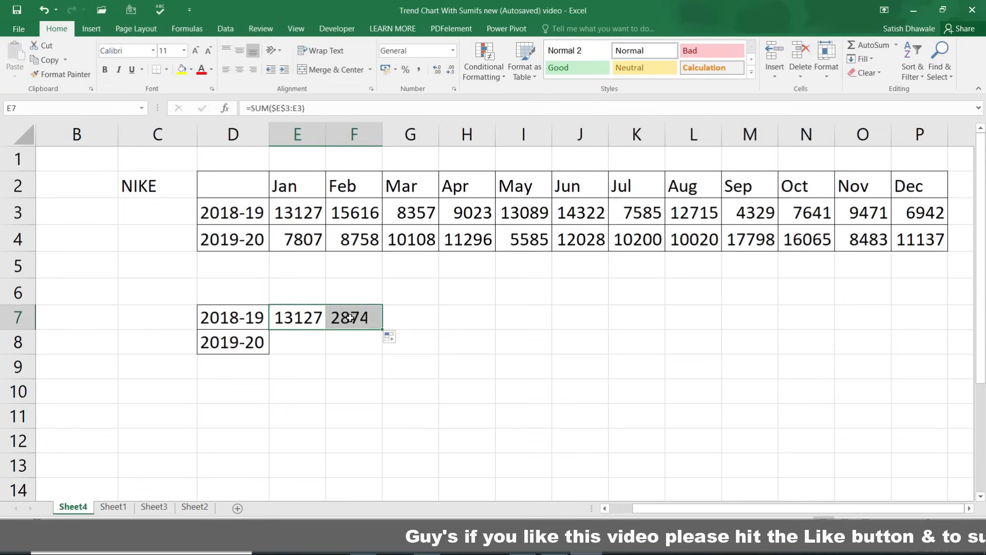
double_click(347, 317)
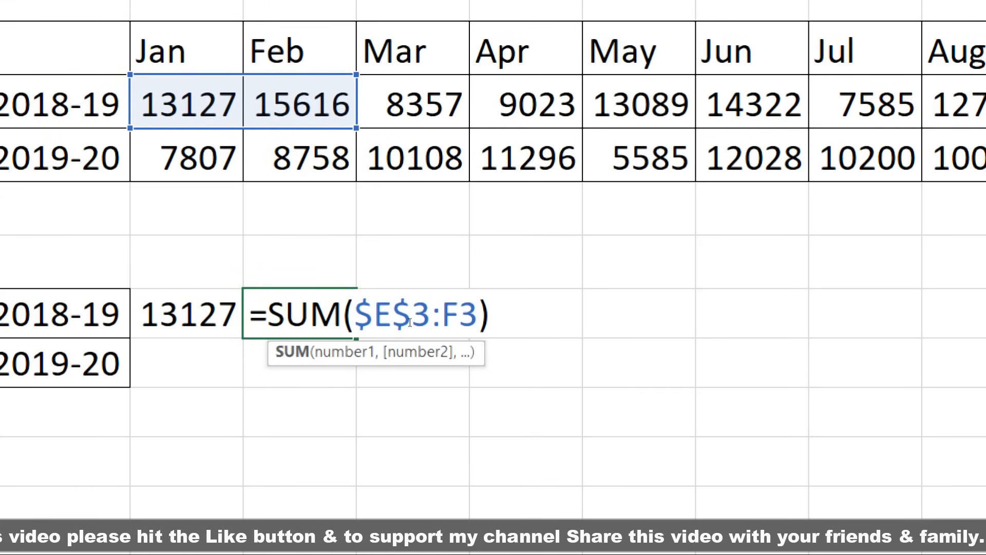
key(Return)
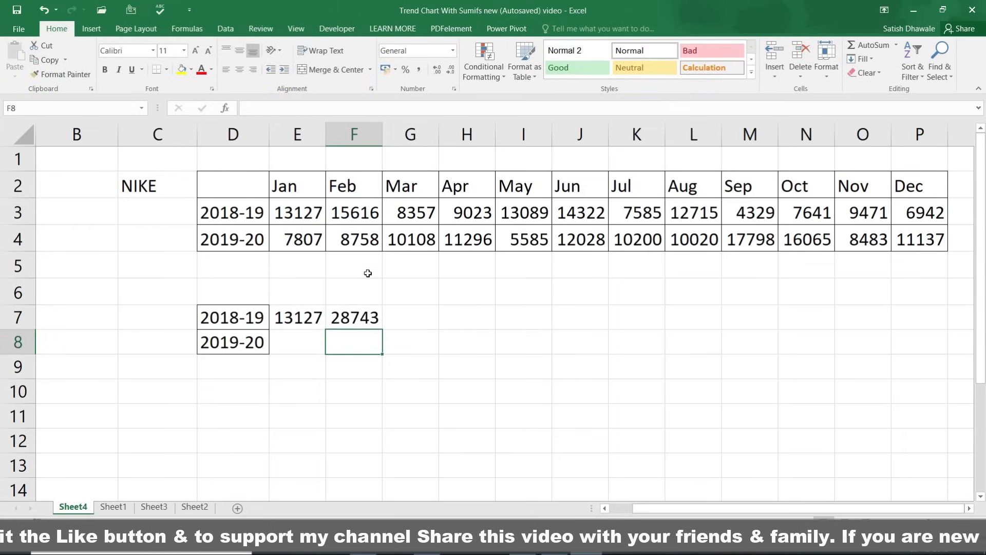
drag(383, 330, 440, 329)
double_click(415, 317)
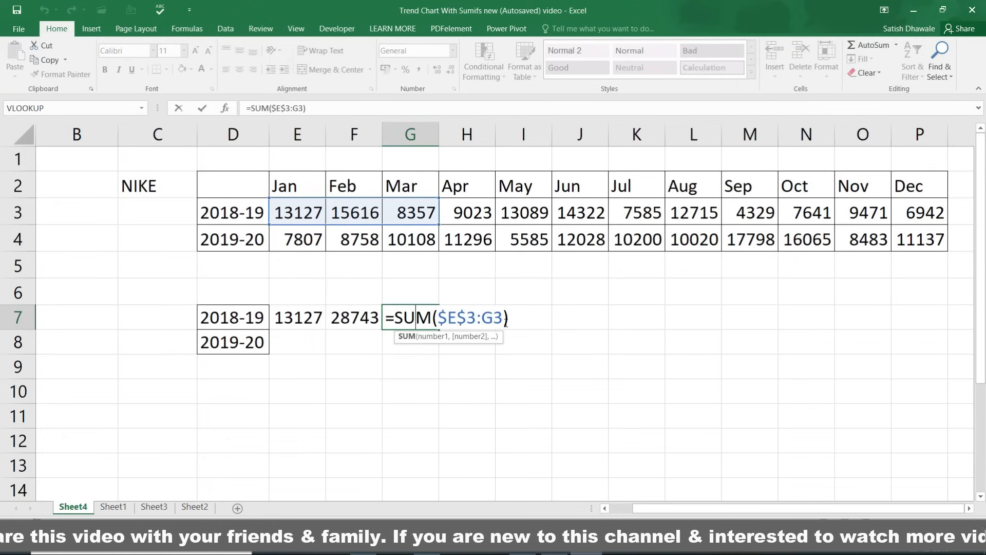
key(Return)
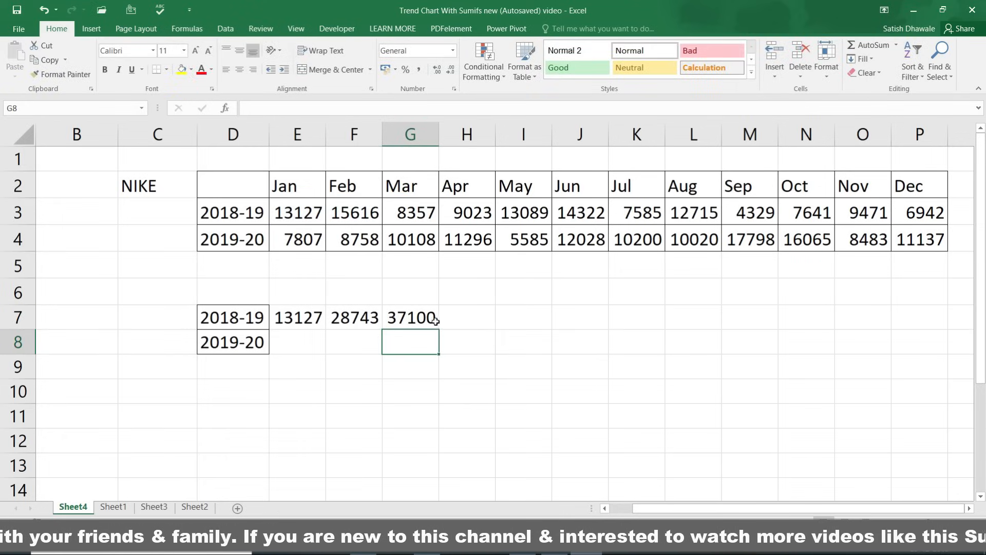
Step: Fill the running-total formula from G7 through P7 and autofit the filled columns
click(435, 321)
drag(439, 329, 923, 329)
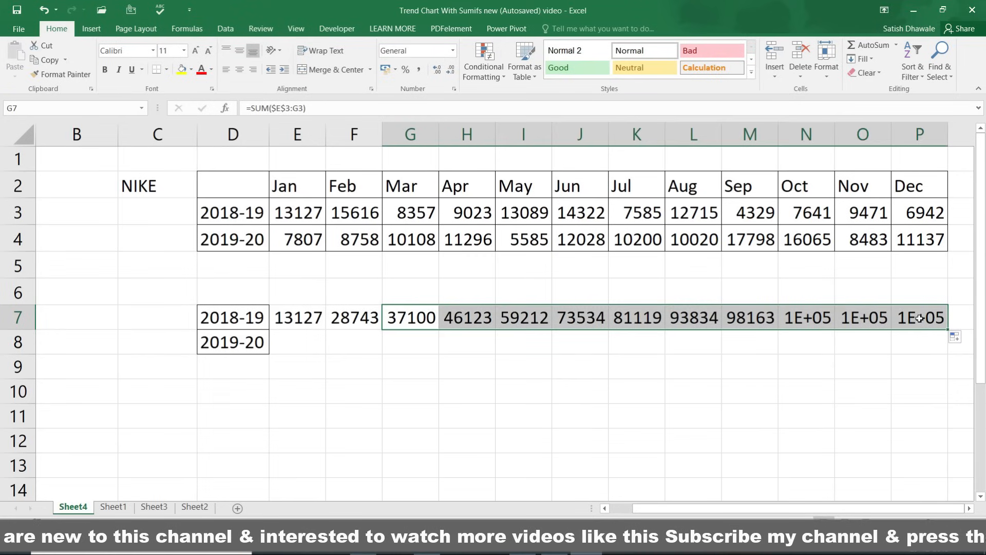
key(alt+h)
key(o)
key(i)
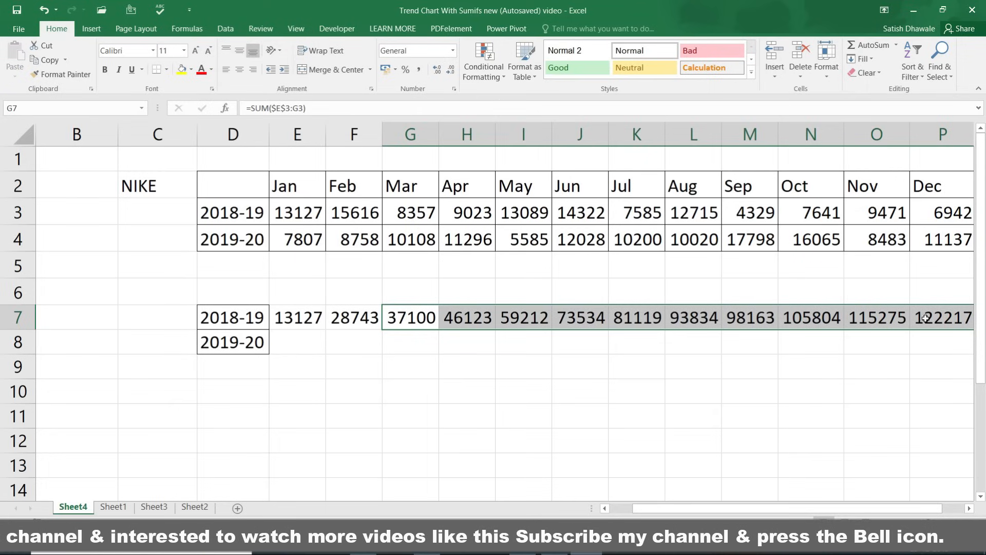
double_click(925, 318)
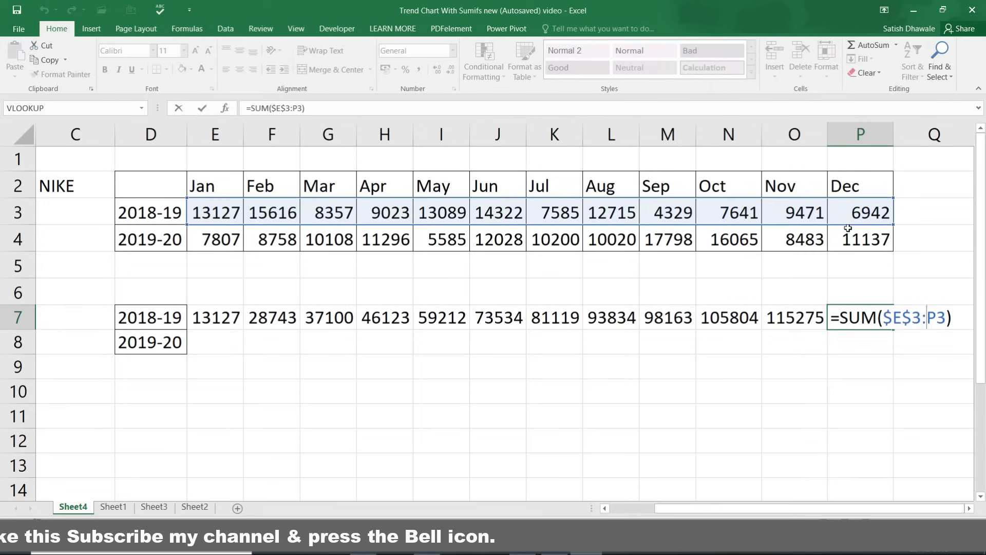
key(Return)
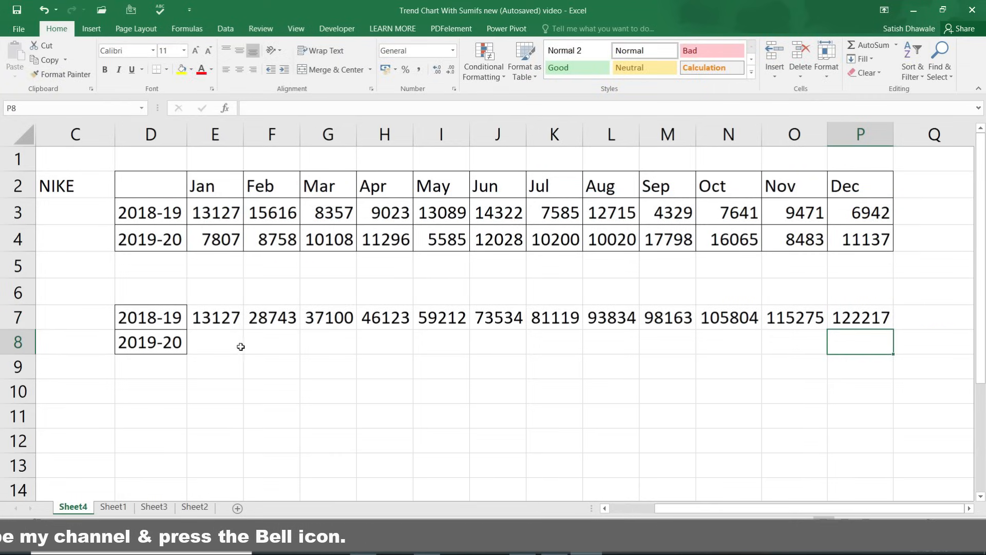
Step: Enter the 2019-20 running-total formula =SUM($E$4:E4) in cell E8, with the first E4 reference absolute
click(219, 344)
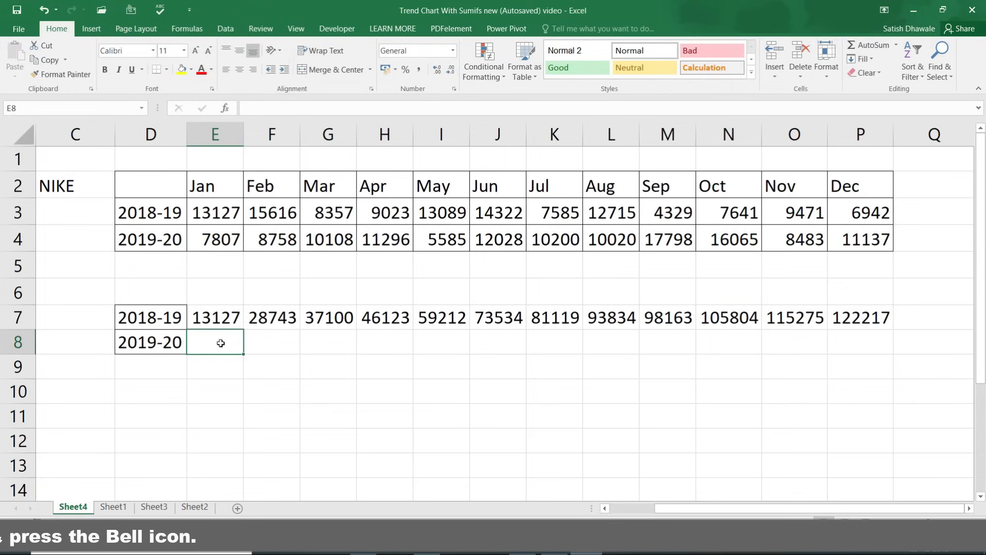
text(=)
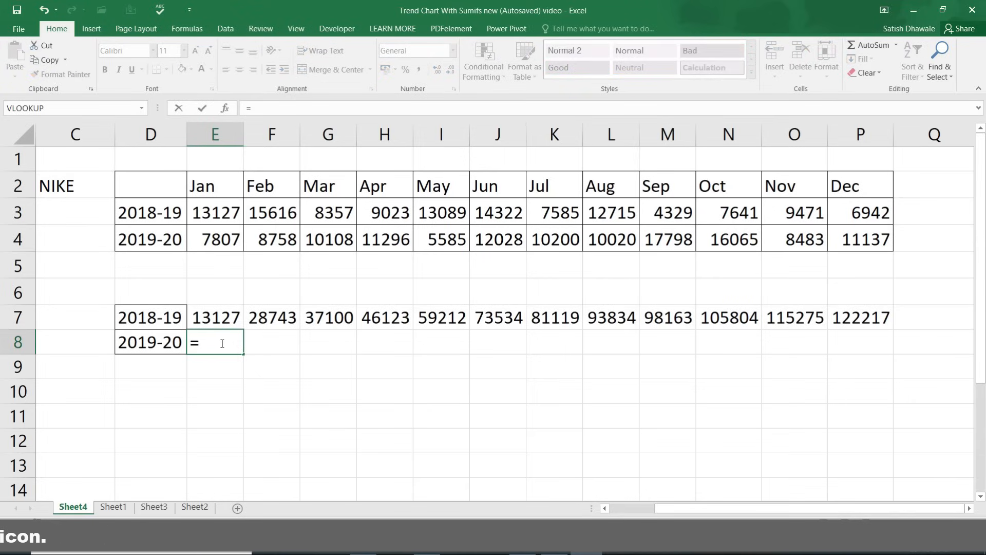
text(sum)
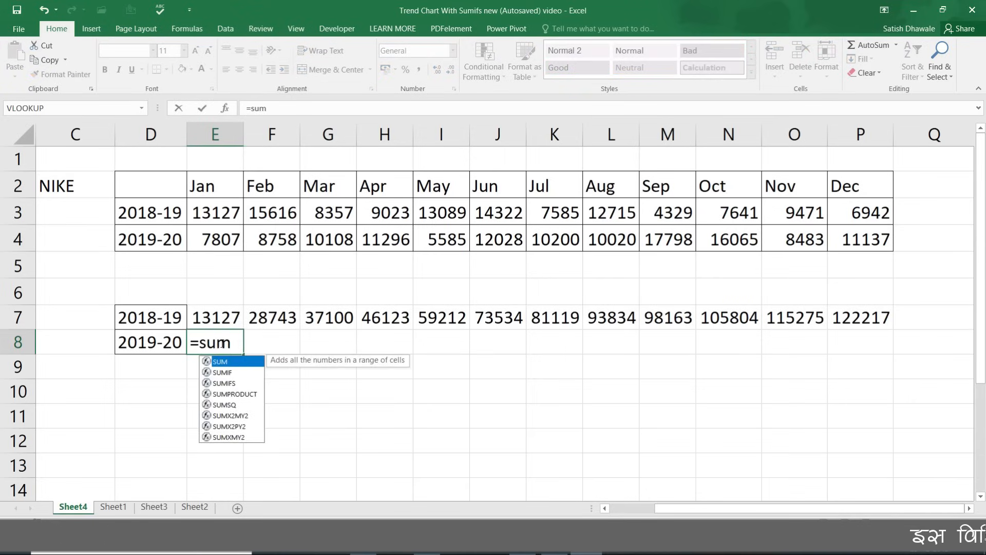
key(Tab)
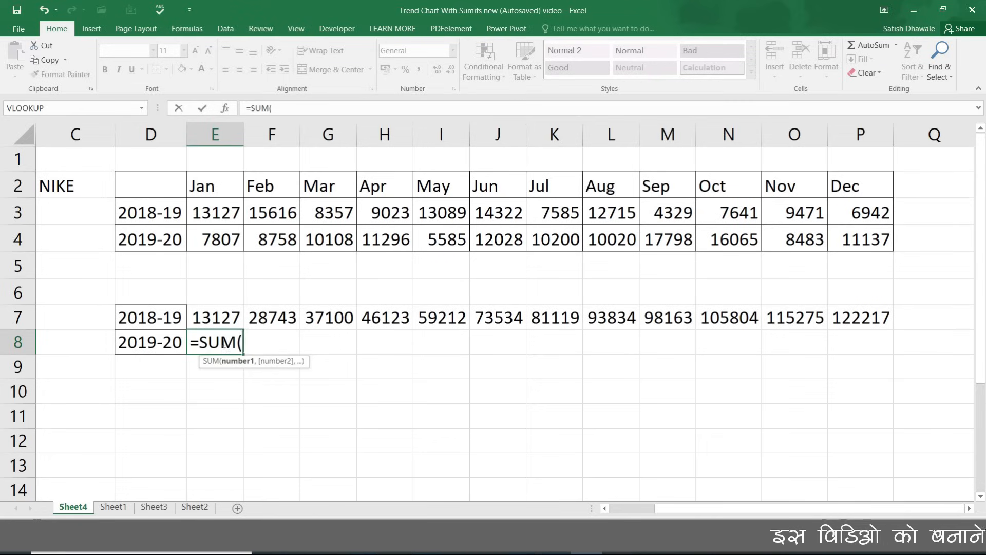
click(224, 240)
text(:)
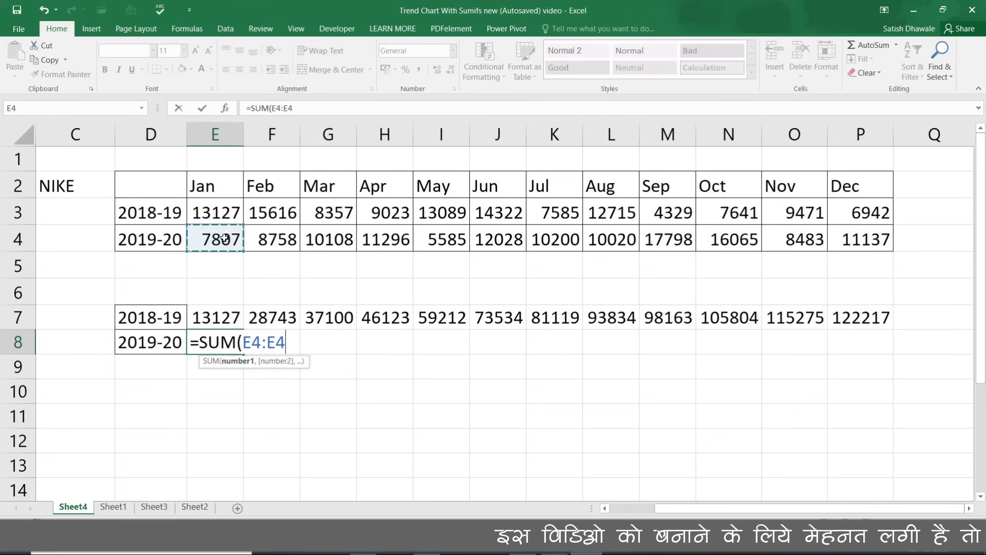
click(251, 341)
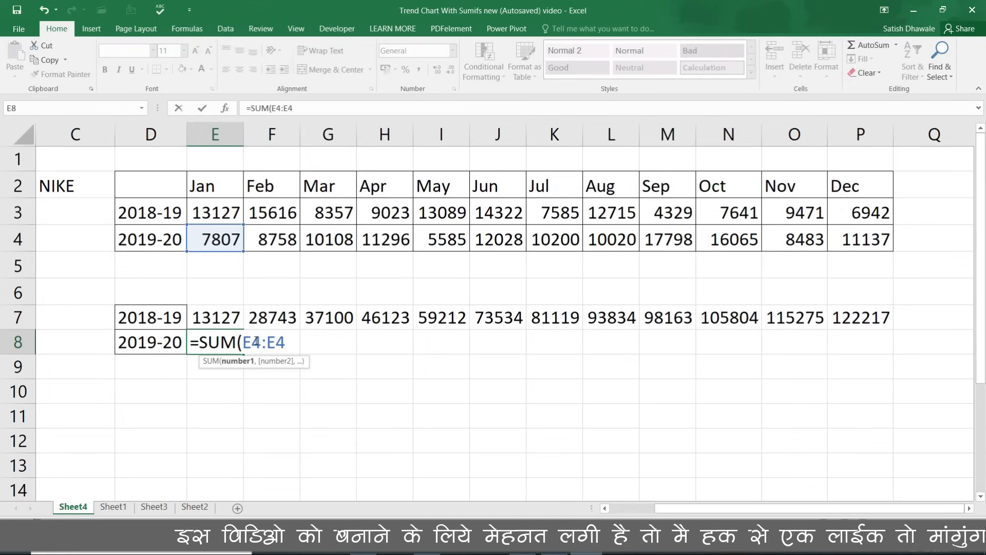
key(F4)
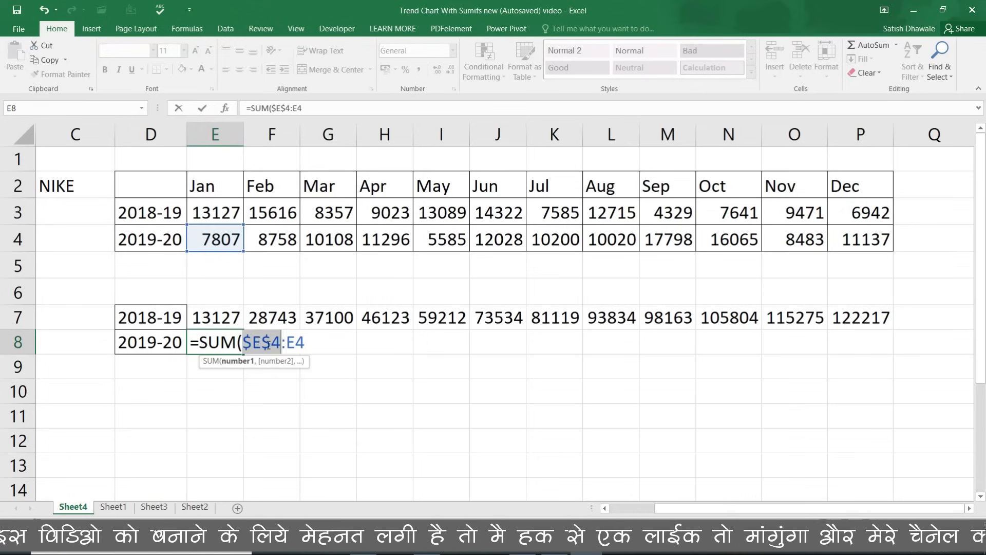
click(316, 339)
text())
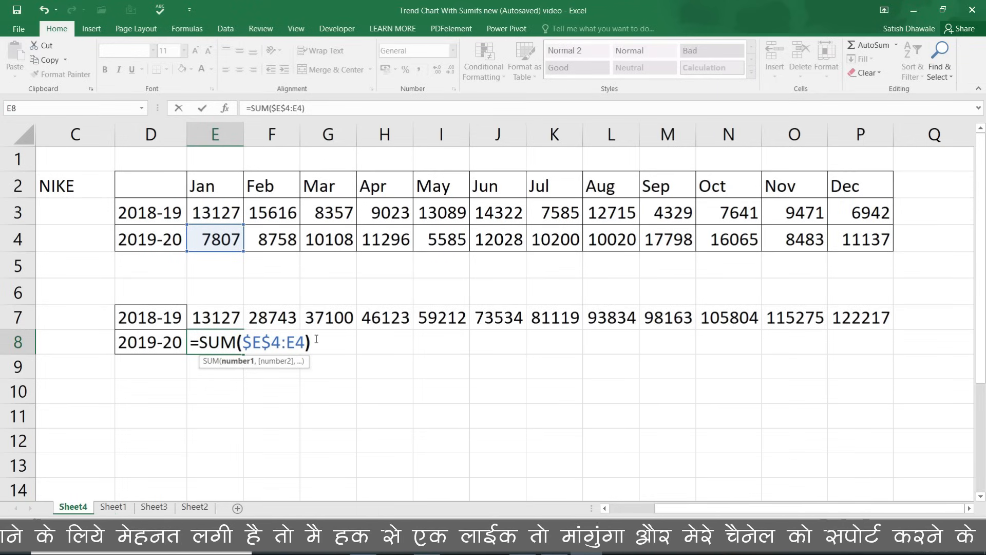
key(Return)
Step: Fill the running-total formula from E8 through P8 and apply all borders to the range D7:P8
click(228, 351)
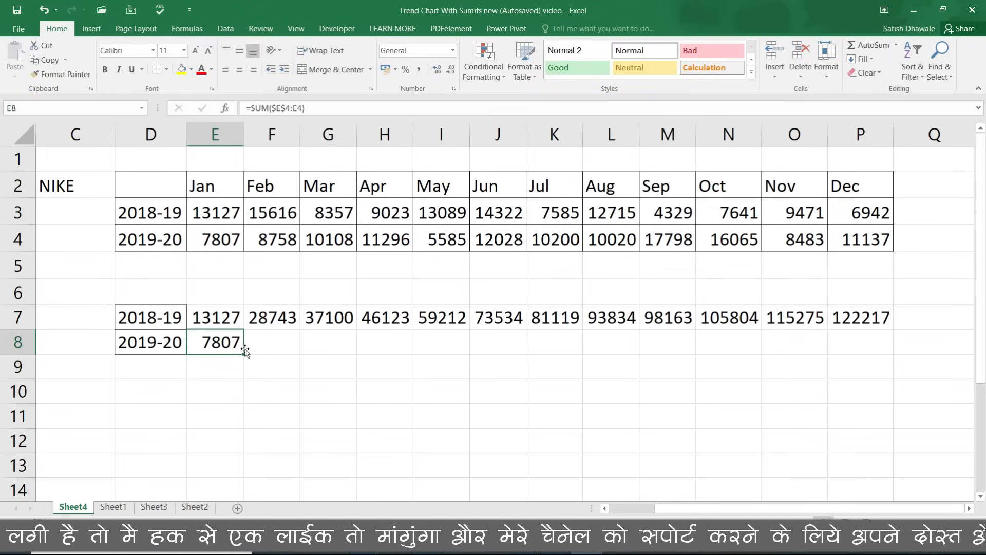
drag(245, 351, 881, 357)
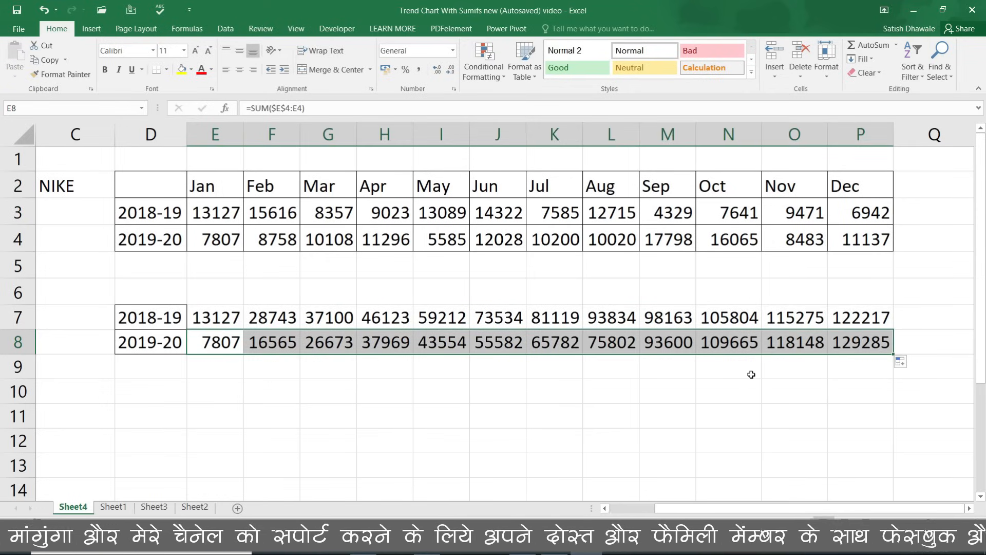
drag(180, 315, 935, 344)
drag(868, 314, 169, 340)
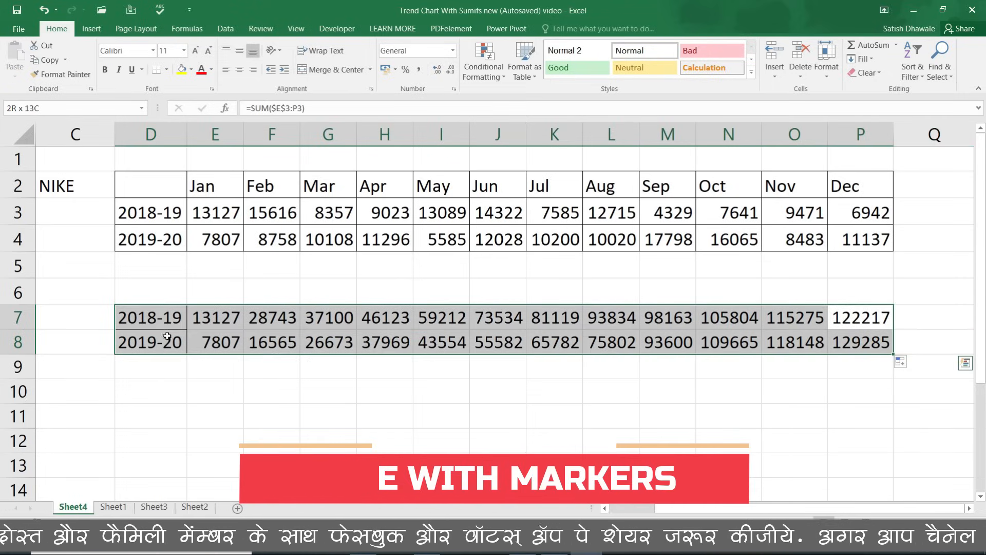
click(166, 69)
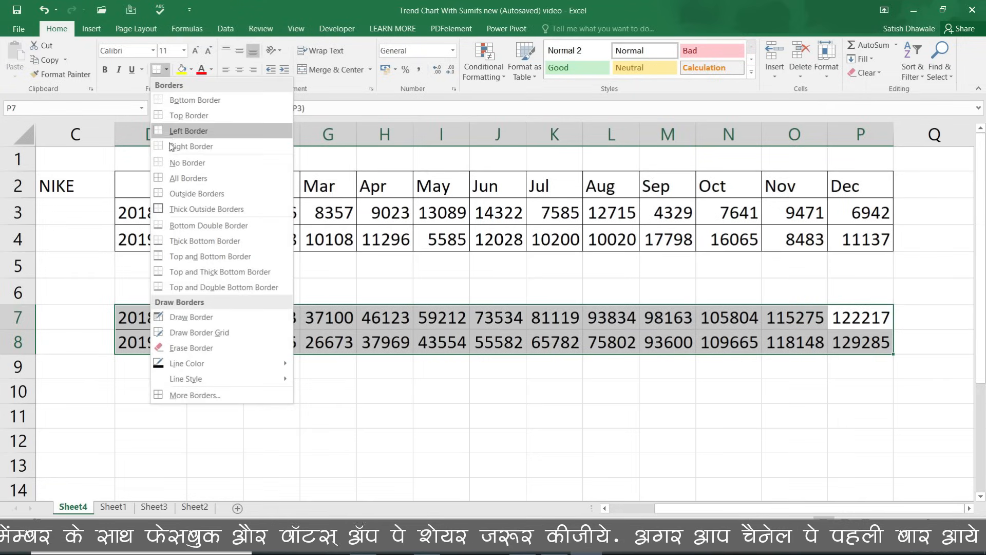
click(174, 178)
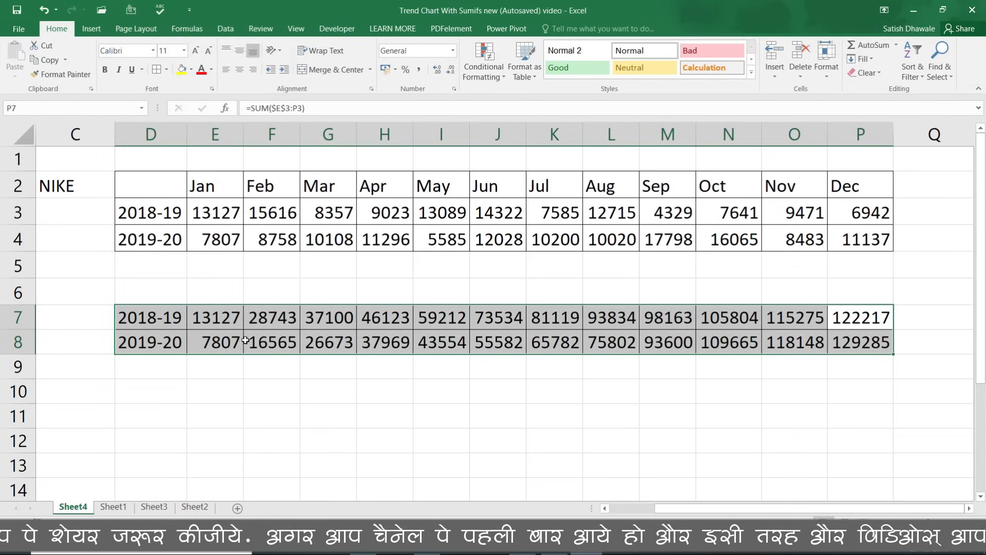
Step: Insert a 2-D Line with Markers chart from the running-total range D7:P8
click(98, 31)
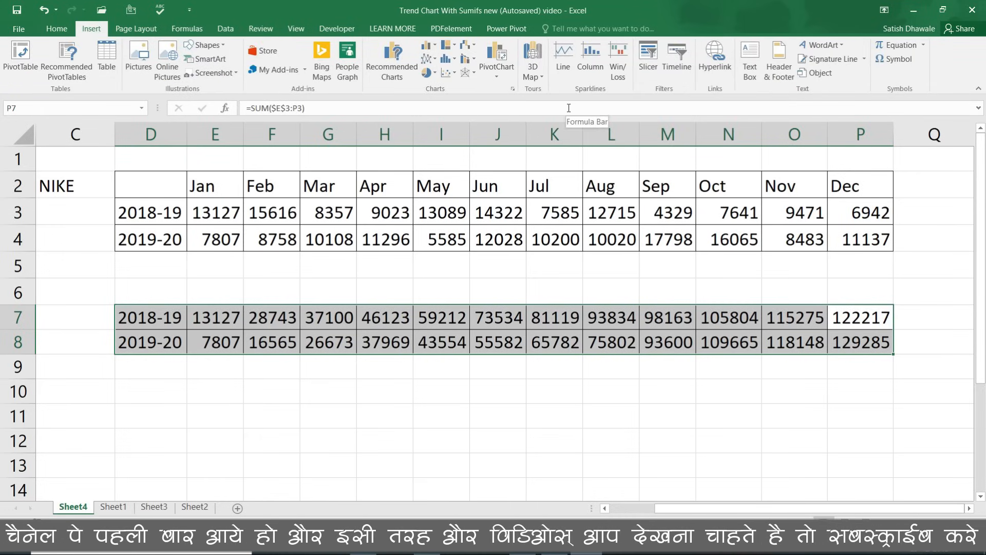
click(433, 59)
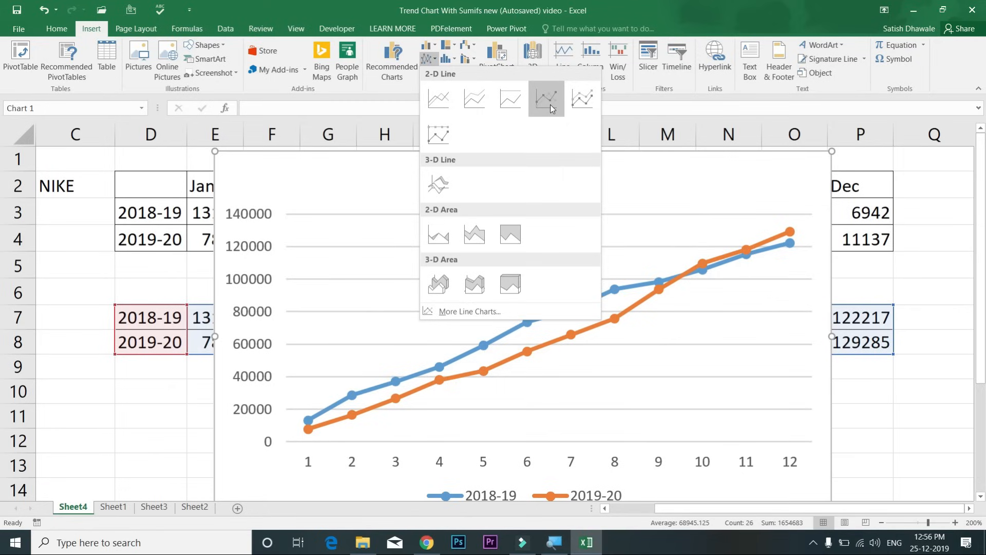
click(549, 100)
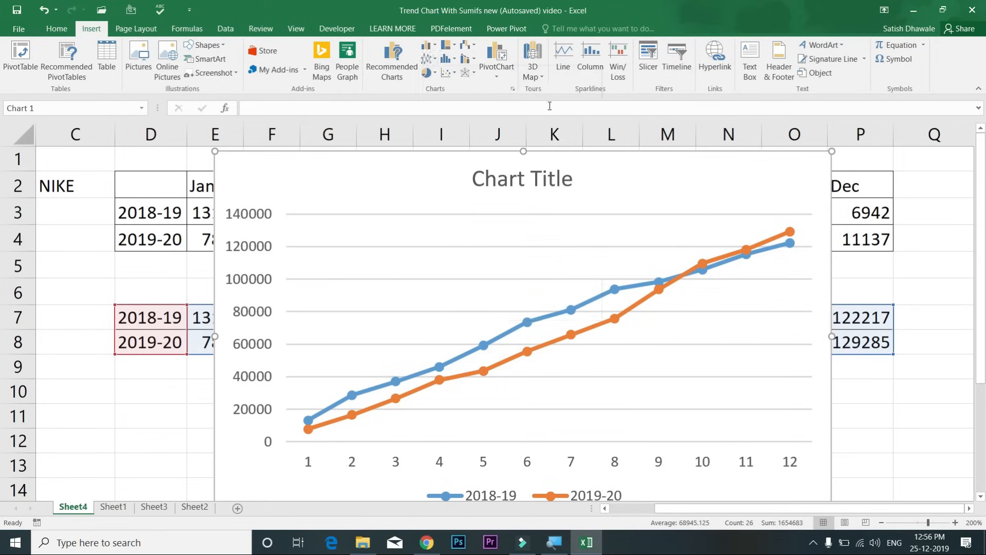
Step: Move the chart down to select the blank cells E6:P6, and place the chart back up over the tables
drag(559, 236, 550, 403)
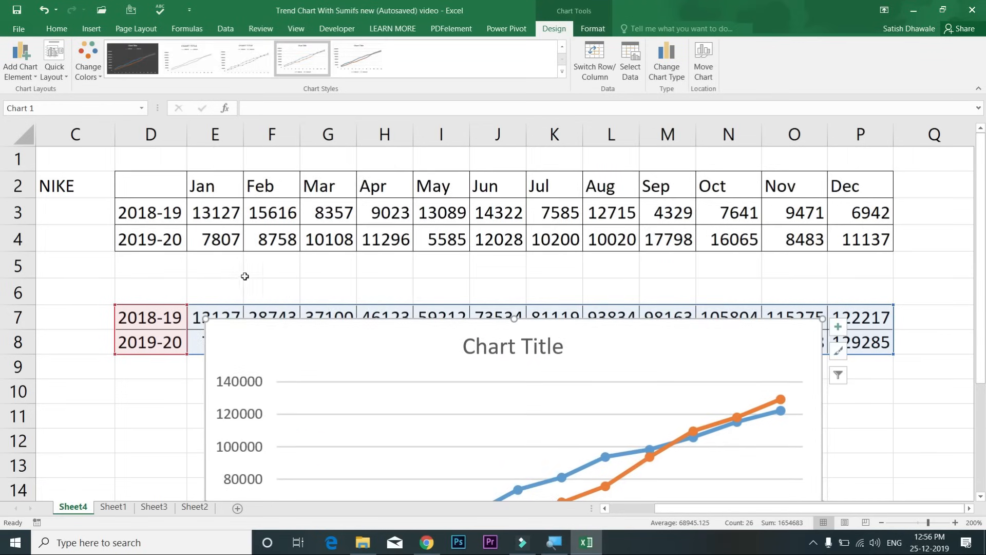
drag(206, 291, 858, 291)
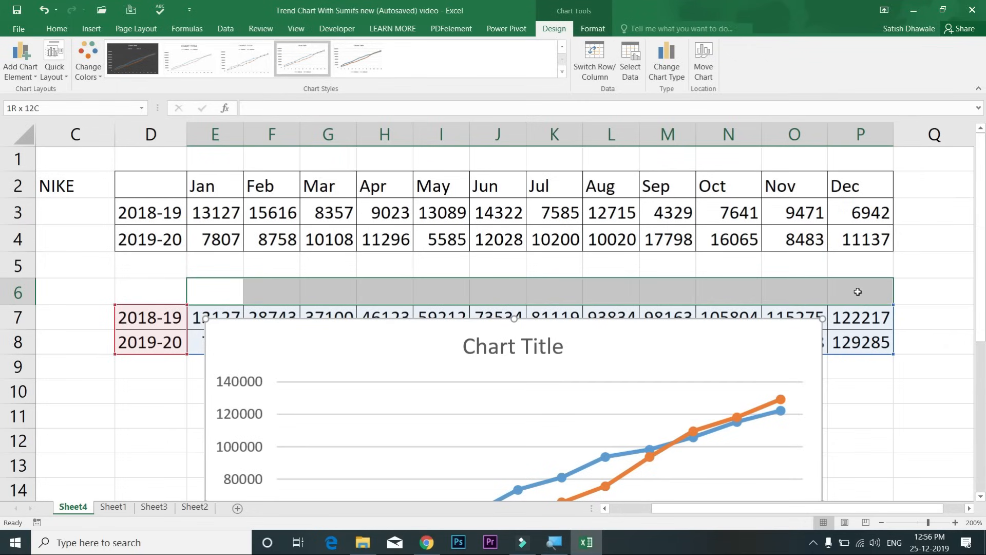
click(751, 343)
mouse_move(755, 317)
mouse_down()
mouse_move(745, 170)
mouse_move(732, 138)
mouse_up()
key(ctrl+z)
drag(715, 337, 708, 184)
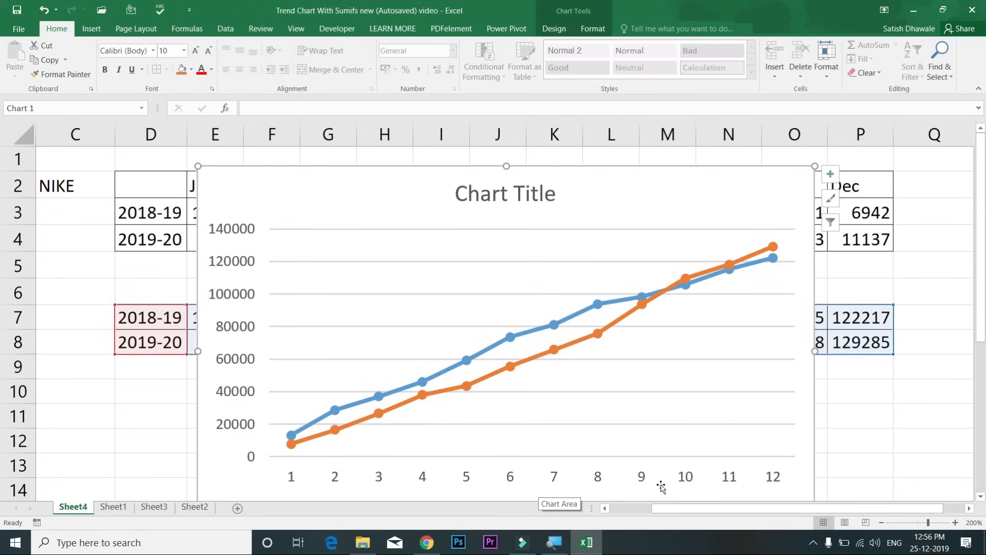
Step: Delete the major horizontal gridlines and the title from the running-total chart
click(391, 296)
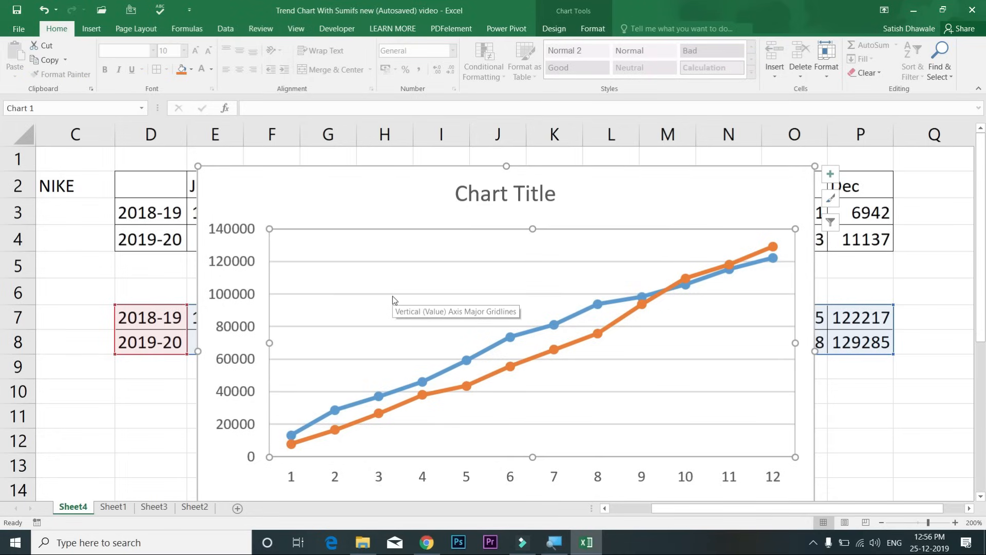
click(338, 295)
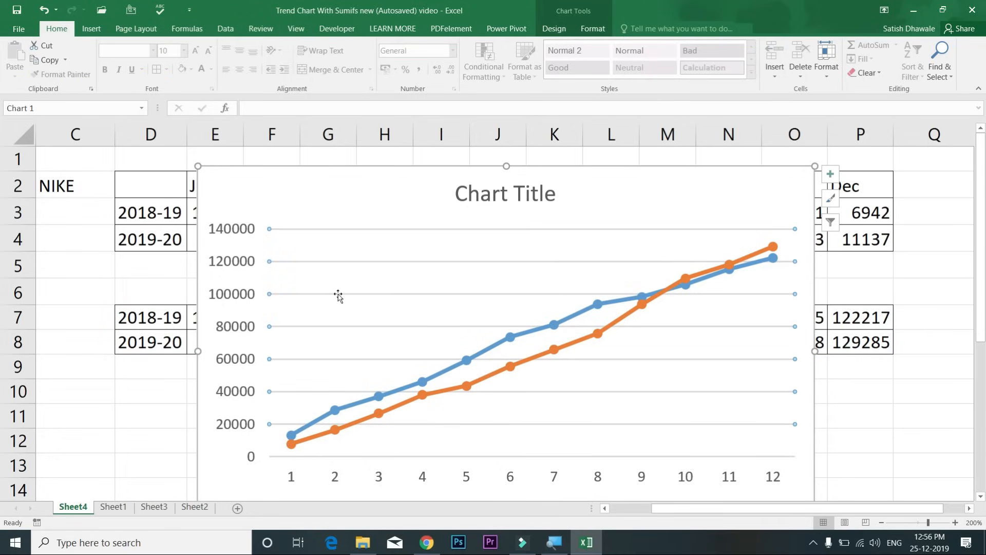
key(Delete)
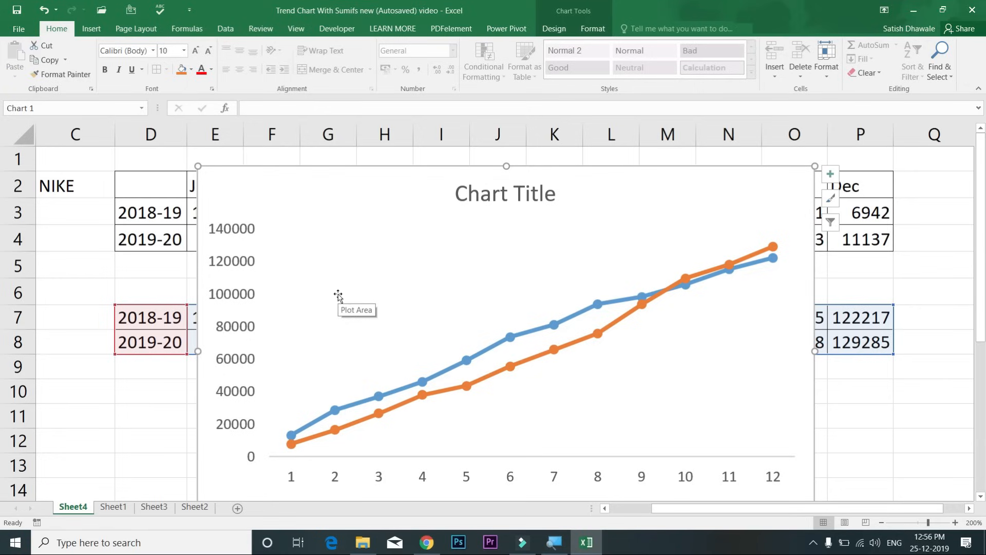
click(494, 200)
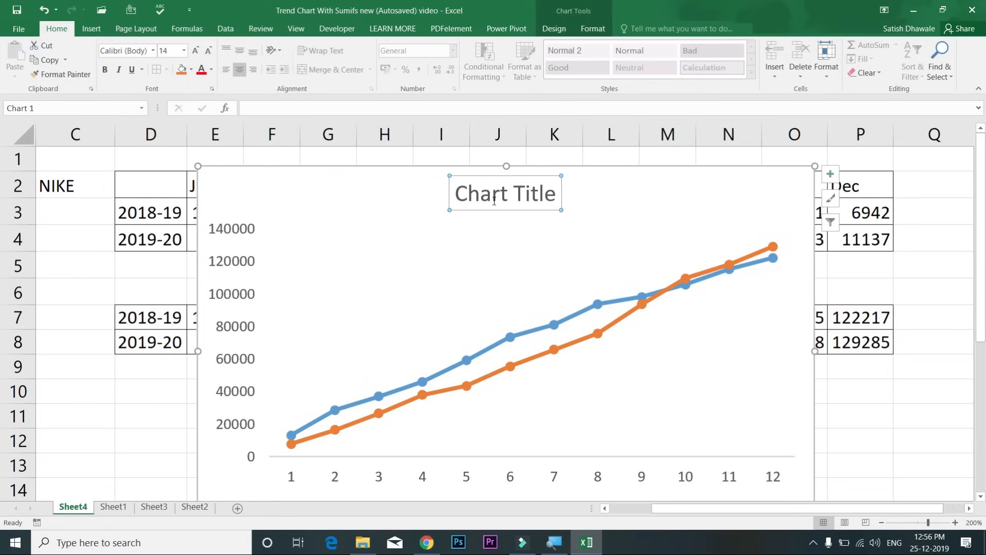
key(Delete)
Step: Move the chart legend from below the axis into the empty upper part of the plot area above the lines
scroll(3, 339, down, 1)
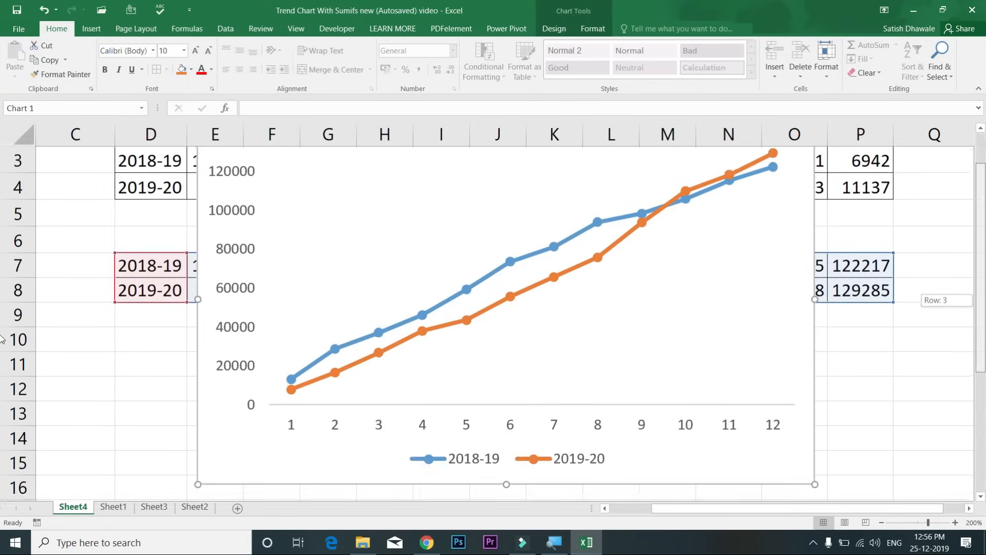
scroll(562, 432, down, 1)
click(534, 434)
click(535, 434)
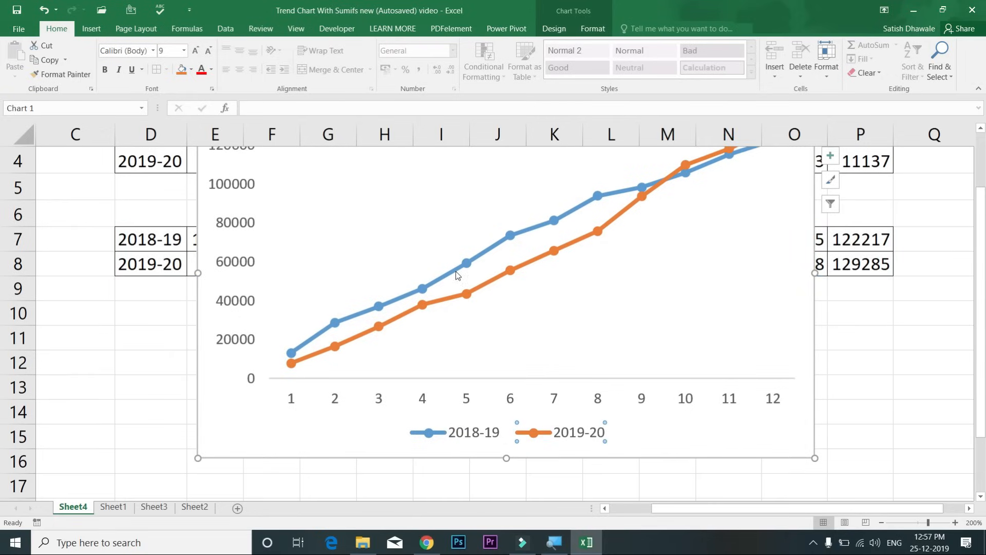
click(476, 434)
click(552, 425)
drag(551, 421, 465, 168)
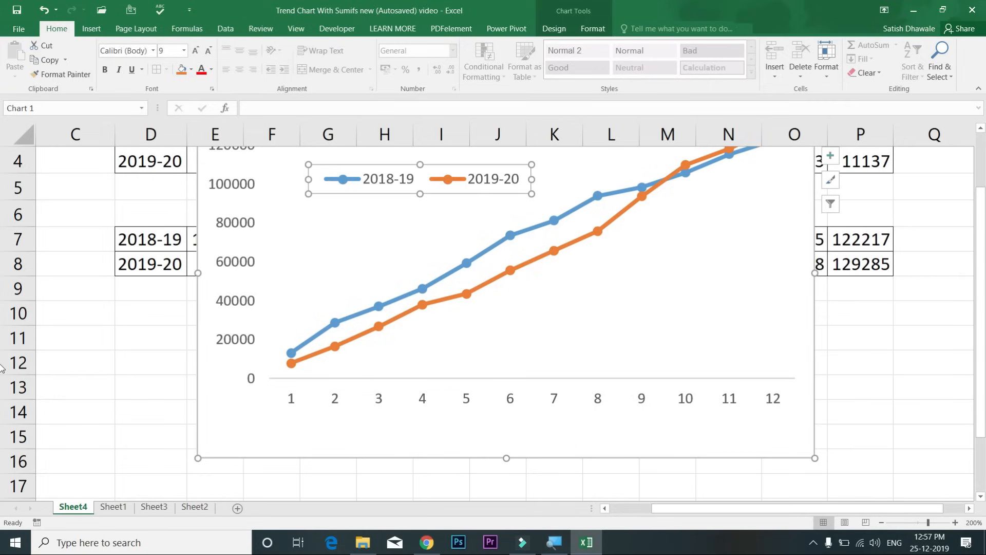
drag(983, 348, 982, 292)
drag(461, 242, 464, 205)
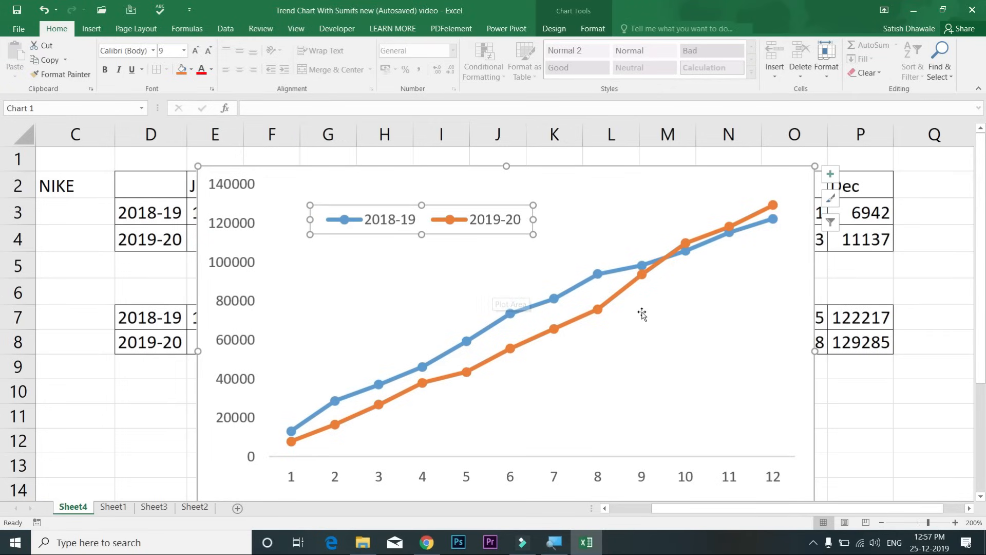
Step: Set the chart's horizontal axis labels to the month headers Jan to Dec in E2:P2 through the data source settings
click(550, 463)
click(559, 482)
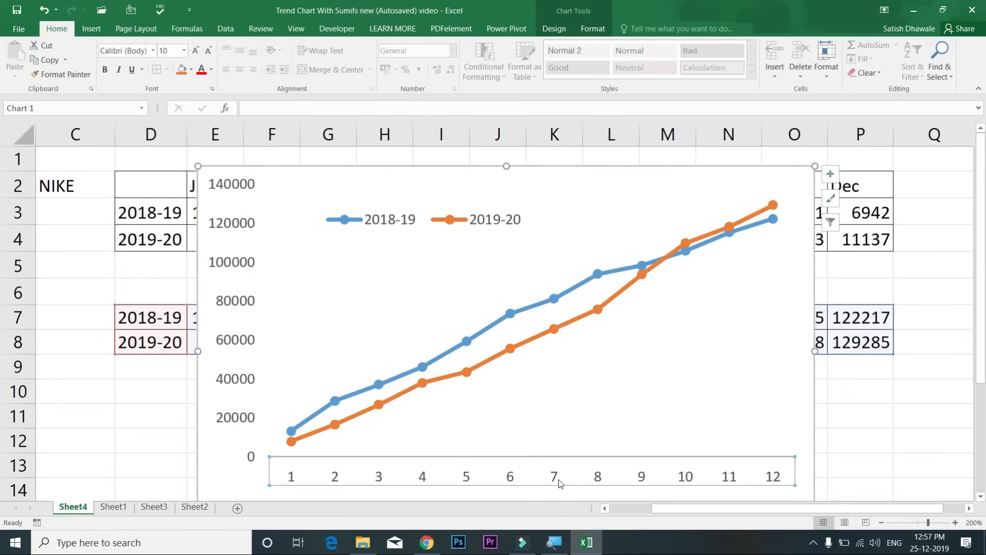
click(554, 411)
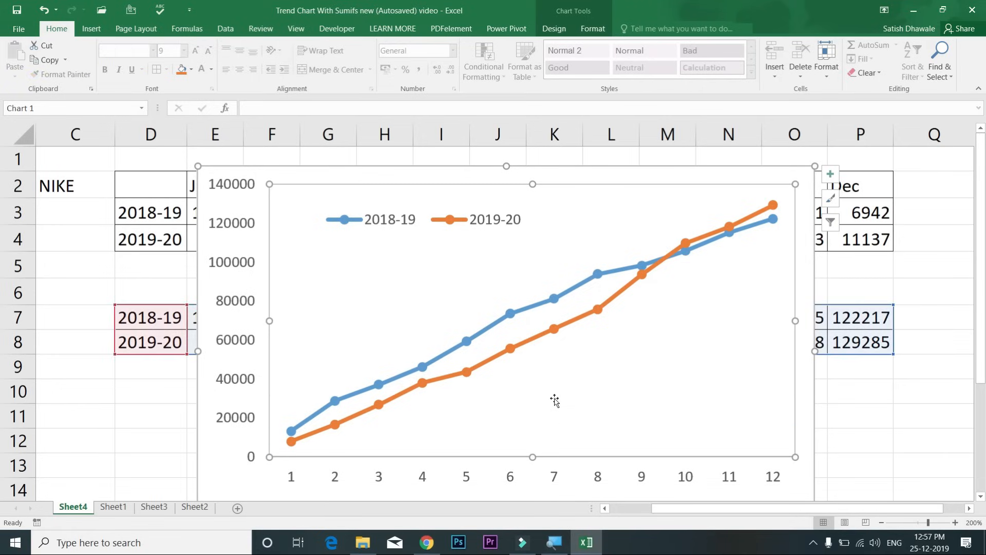
right_click(571, 400)
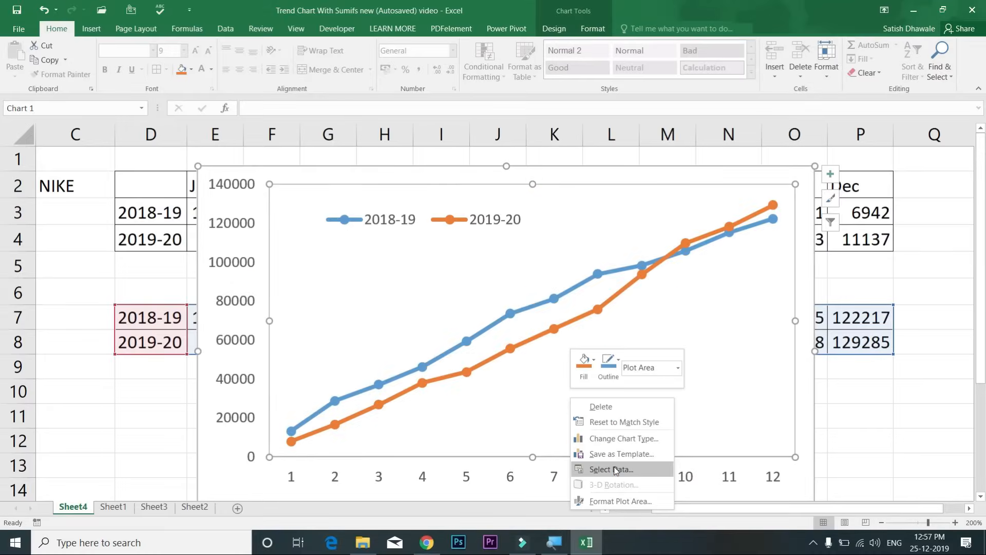
click(616, 469)
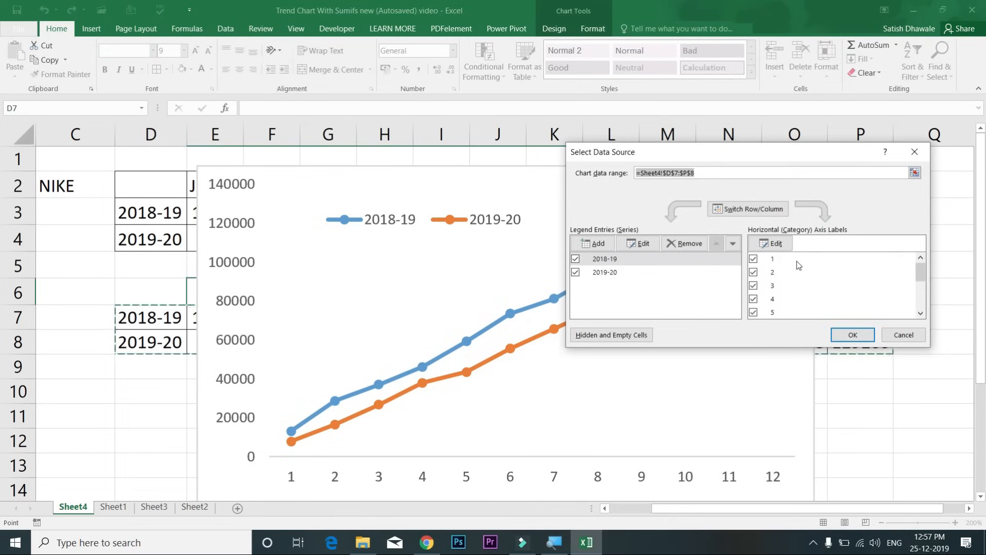
drag(760, 152, 665, 154)
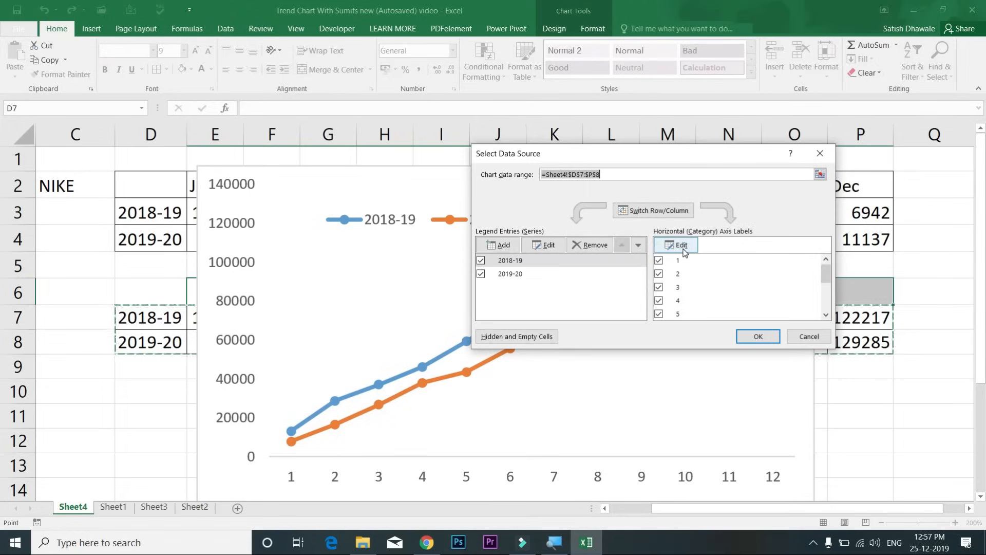
click(682, 245)
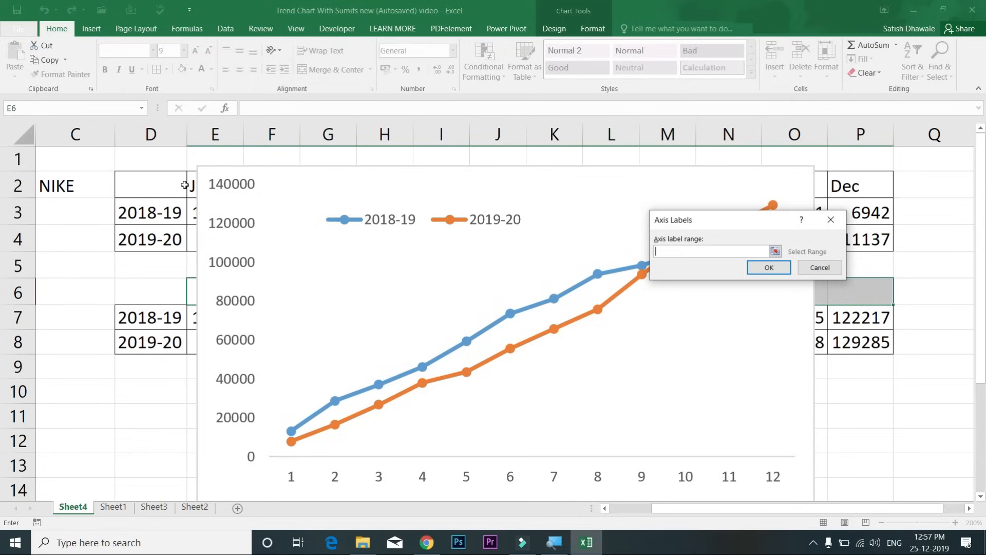
drag(194, 185, 868, 183)
click(820, 267)
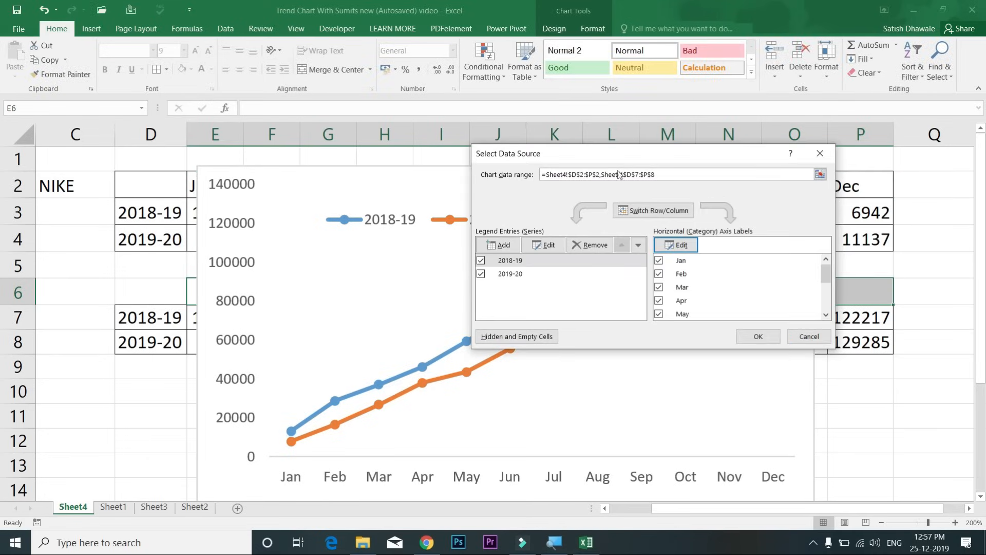
click(758, 336)
Step: Move the chart down below row 2 and reapply the month headers E2:P2 as its horizontal axis labels
drag(464, 178, 466, 220)
right_click(472, 234)
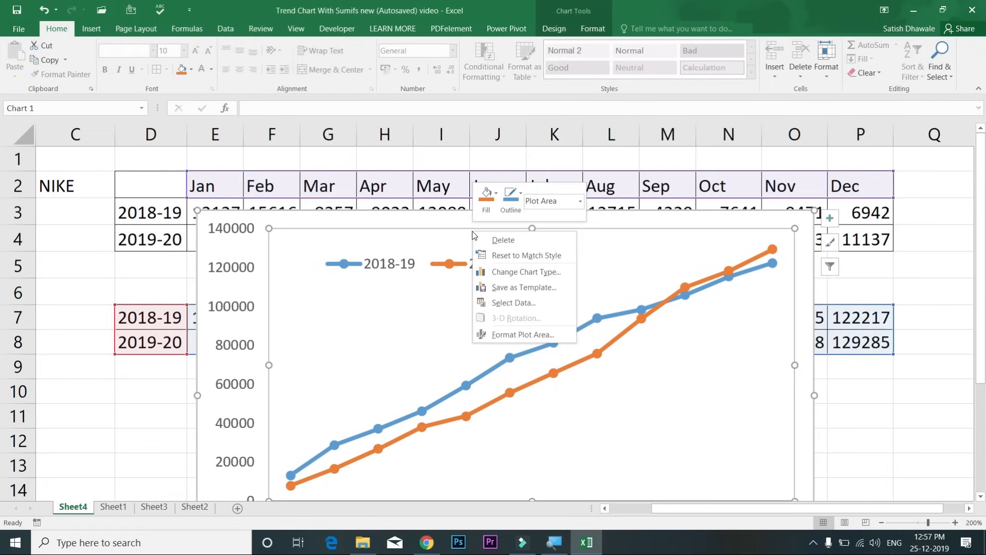
click(616, 283)
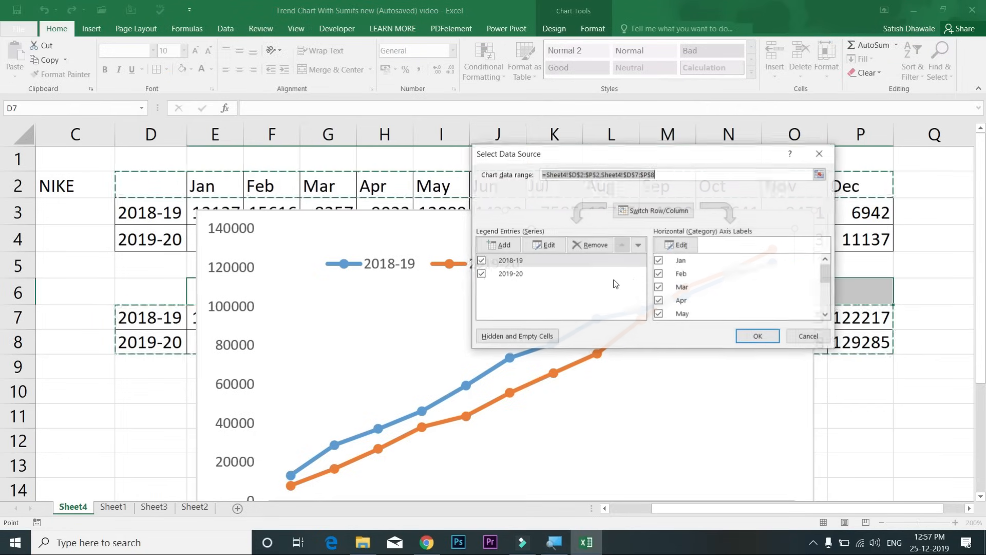
click(674, 253)
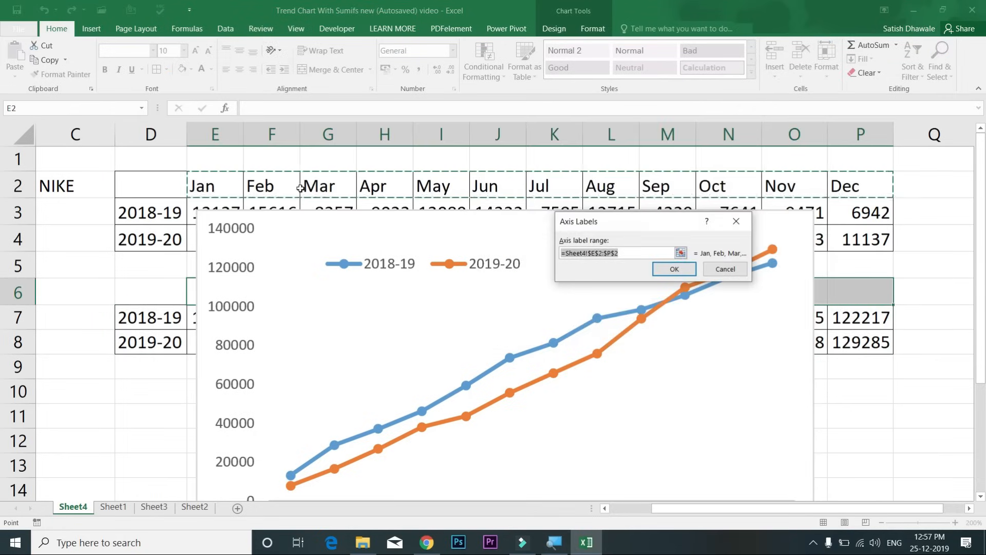
drag(205, 185, 868, 186)
click(726, 270)
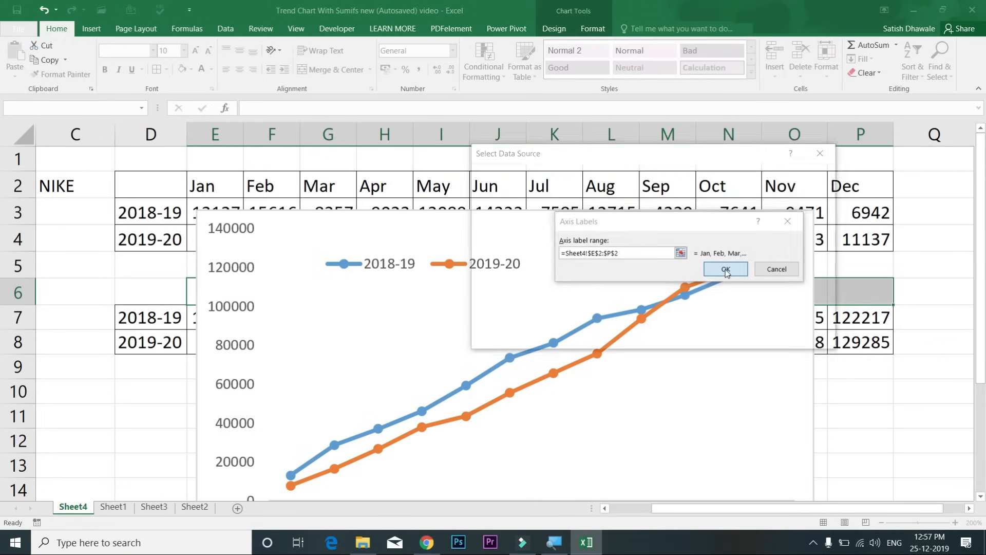
click(757, 336)
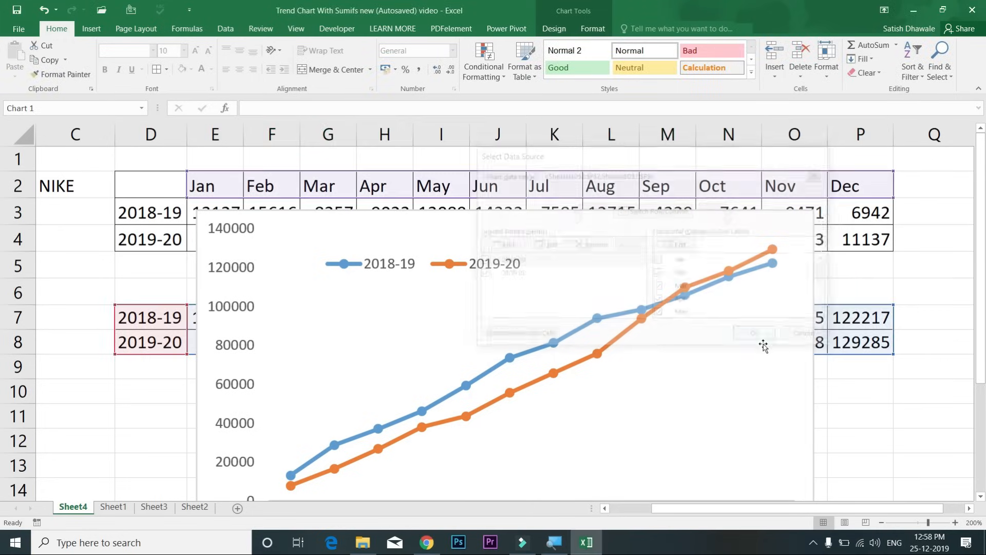
drag(982, 308, 983, 370)
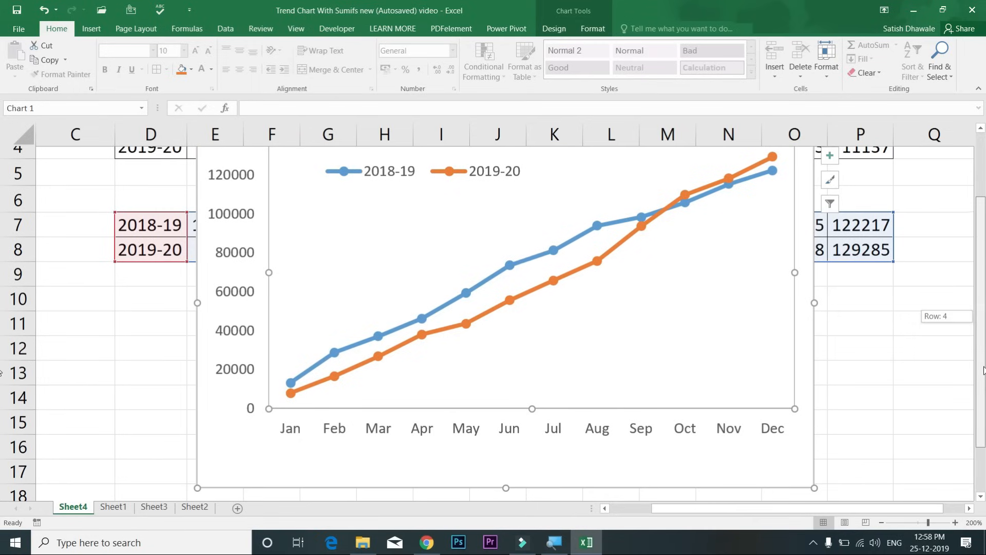
scroll(378, 311, up, 1)
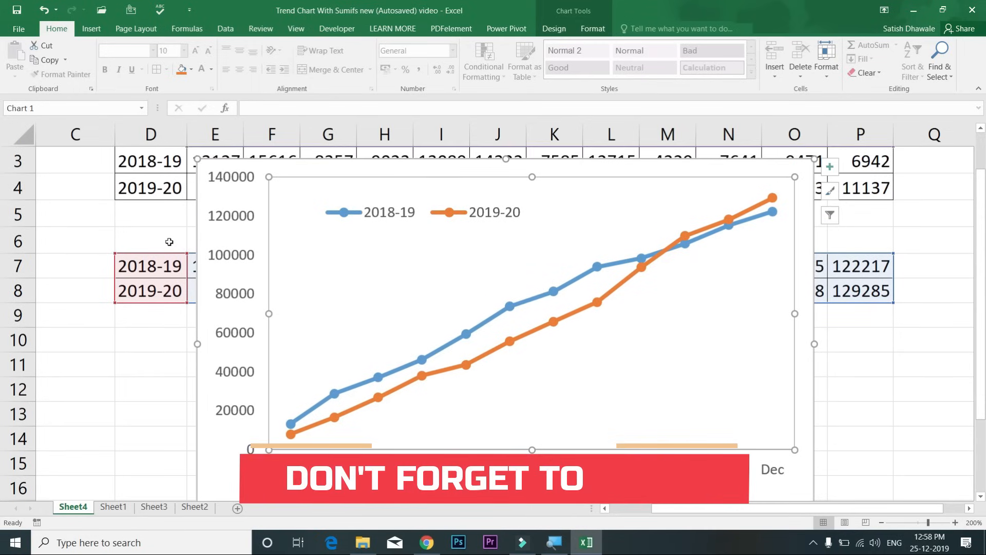
click(194, 242)
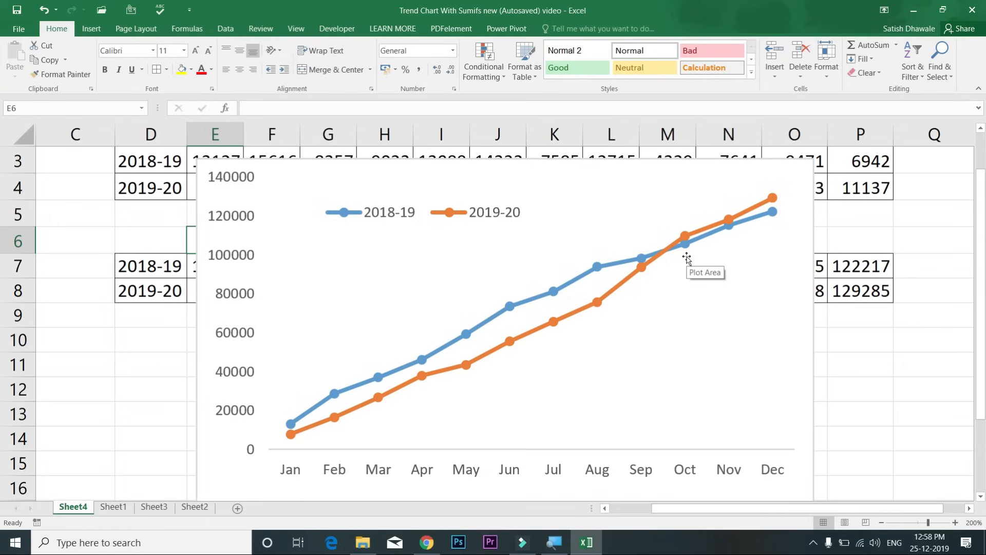
click(667, 196)
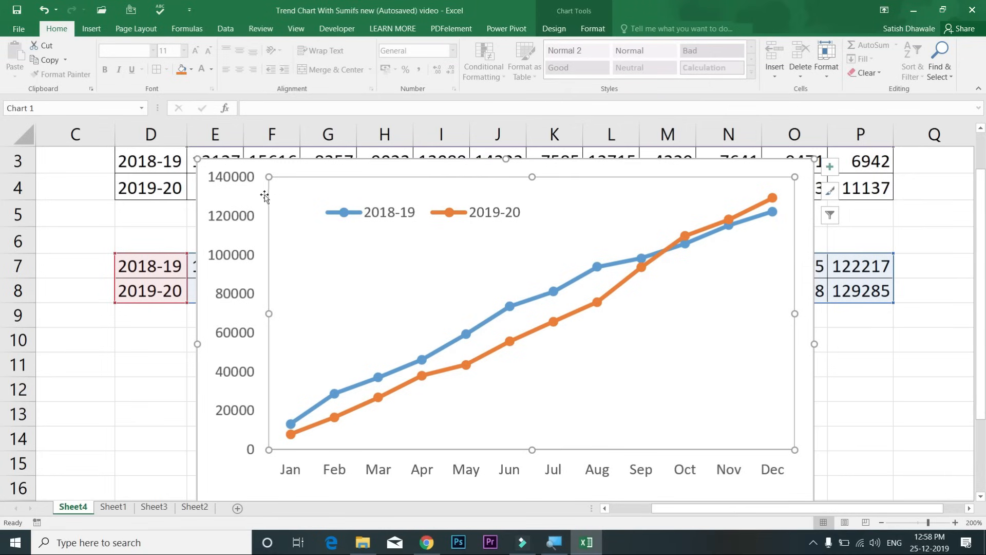
click(247, 198)
Step: Draw a rounded rectangle about 2.63 cm wide and 0.59 cm high just above the chart legend
click(94, 235)
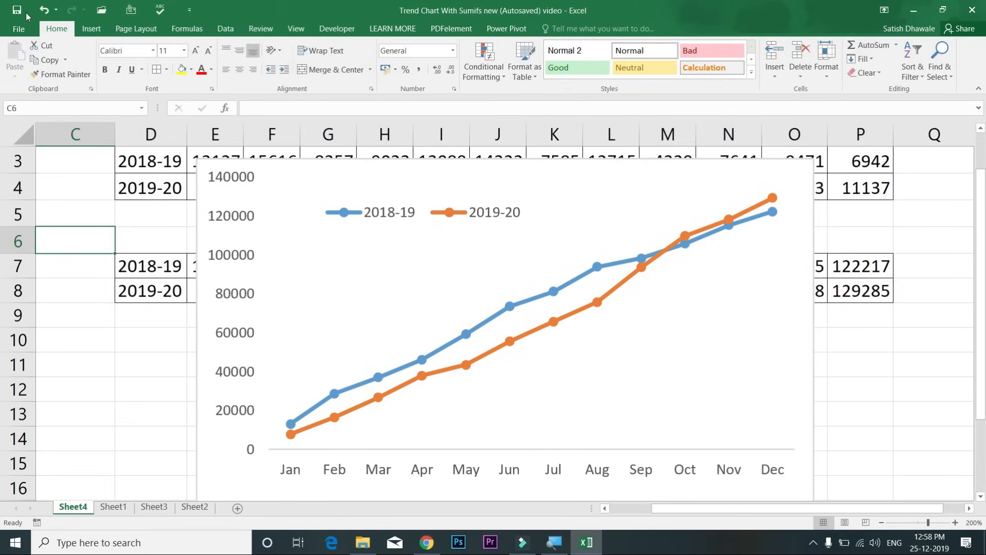
click(91, 32)
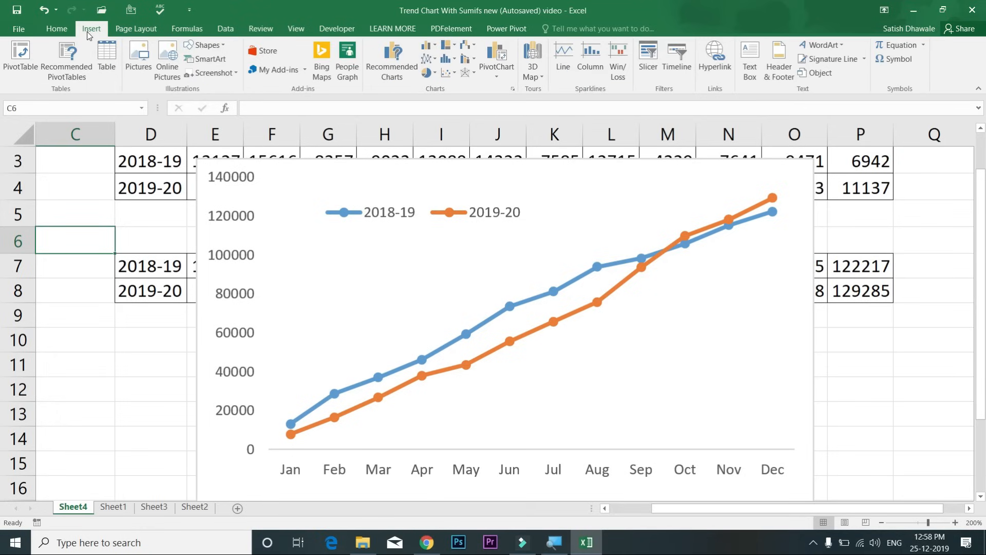
click(216, 48)
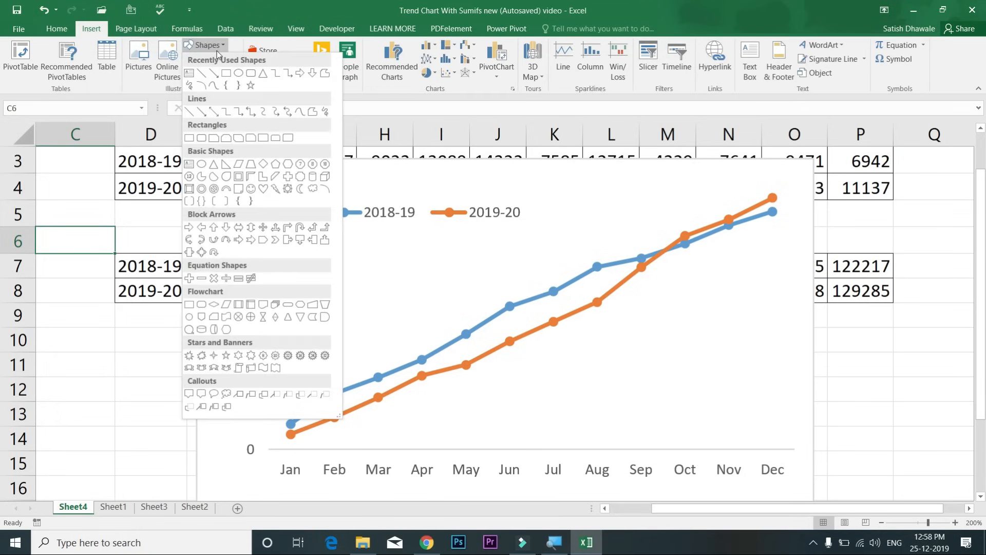
click(201, 138)
drag(355, 168, 484, 198)
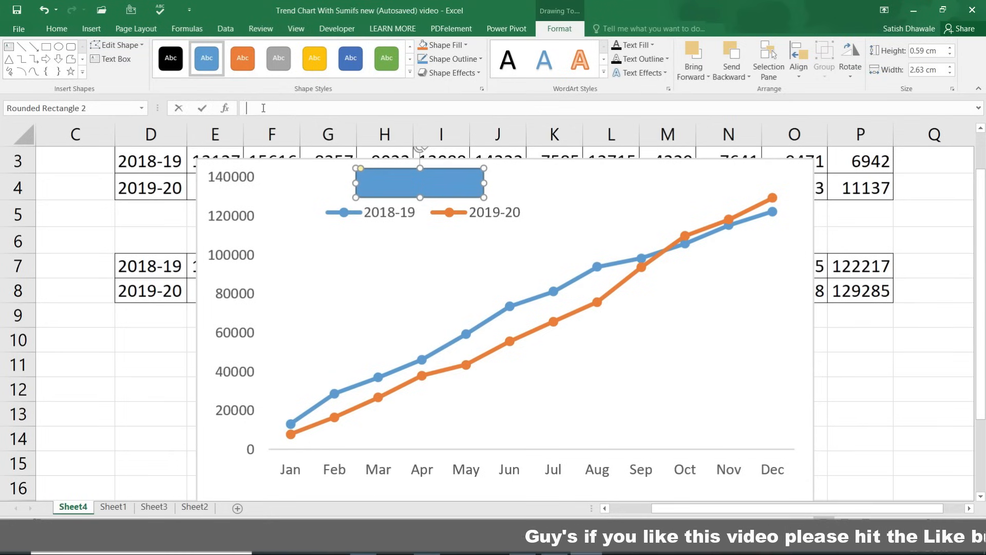
Step: Link the rounded rectangle's text to the brand cell with the formula =$C$2
click(263, 108)
text(=)
click(60, 161)
key(Up)
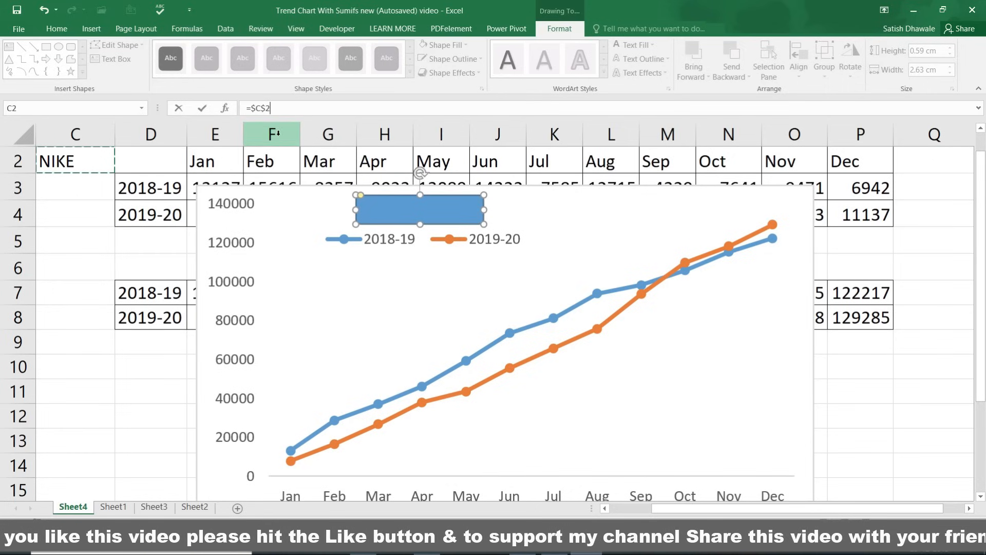
key(Return)
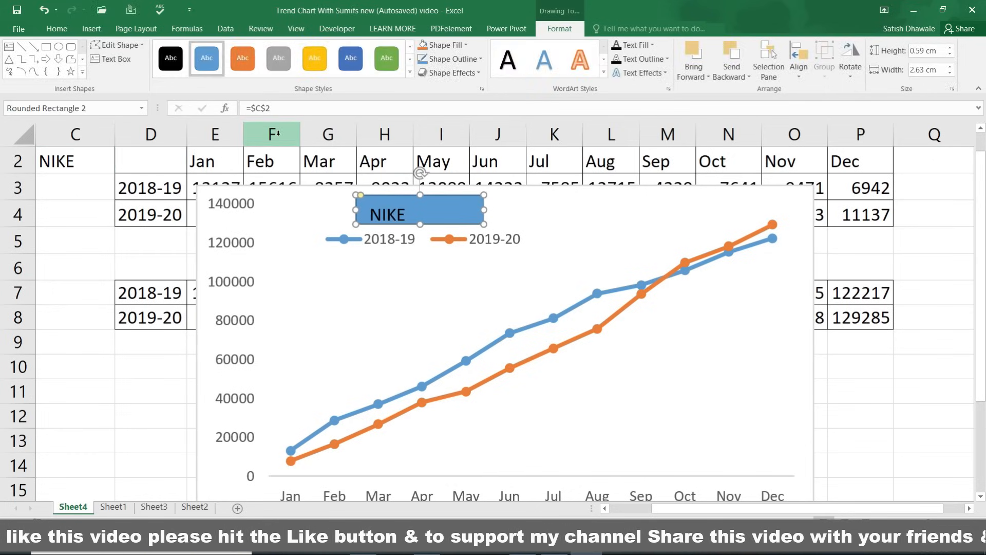
Step: Center the brand label's text vertically and horizontally, and narrow the rounded rectangle slightly from its right edge
click(55, 32)
click(240, 51)
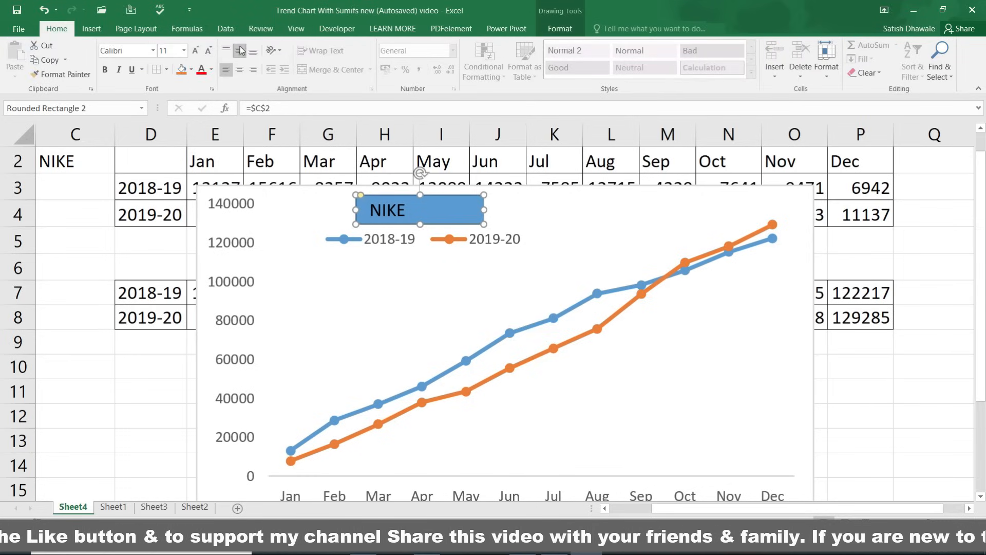
click(239, 69)
drag(495, 211, 473, 210)
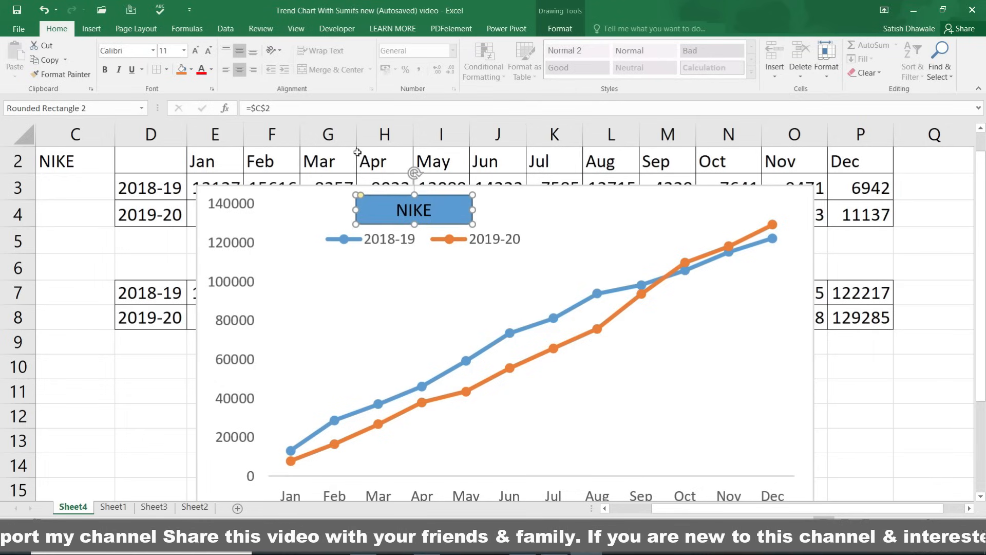
Step: Give the brand label a darker blue gradient style with a shadow and set its text color to white
click(549, 30)
click(347, 64)
click(455, 46)
click(454, 46)
click(56, 28)
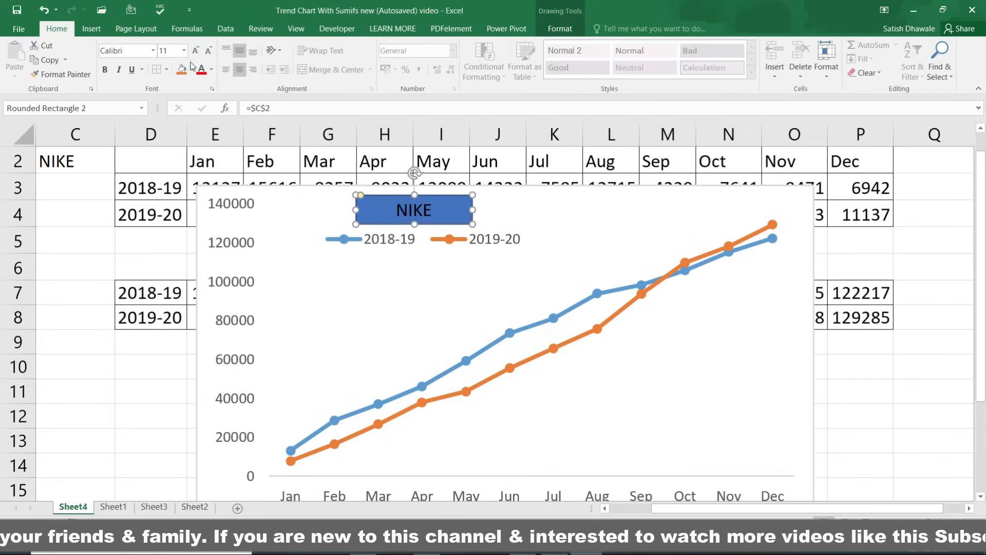
click(211, 69)
click(202, 112)
click(150, 188)
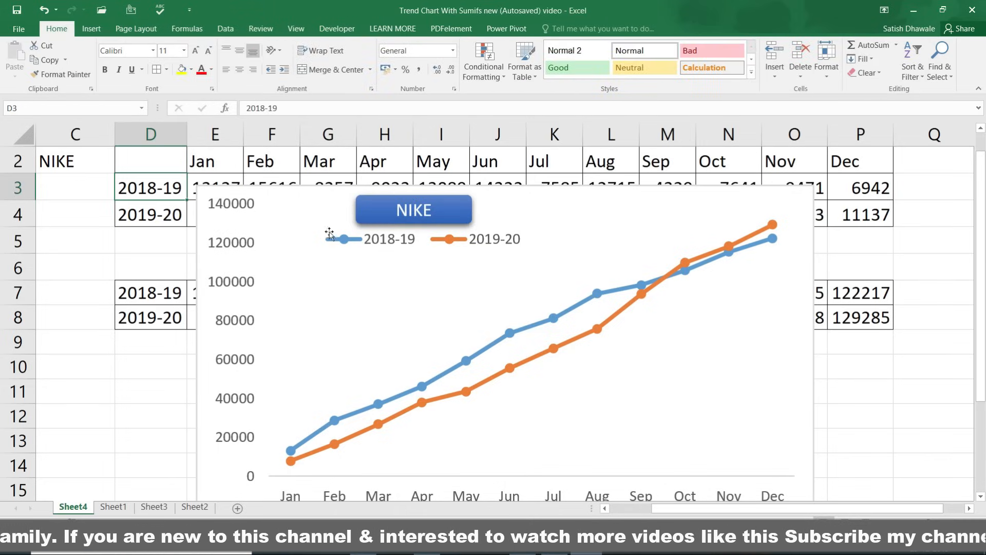
Step: Switch the brand in C2 to PUMA, ADIDAS, REEBOK and MAX AIR in turn to test the chart and its label
click(86, 163)
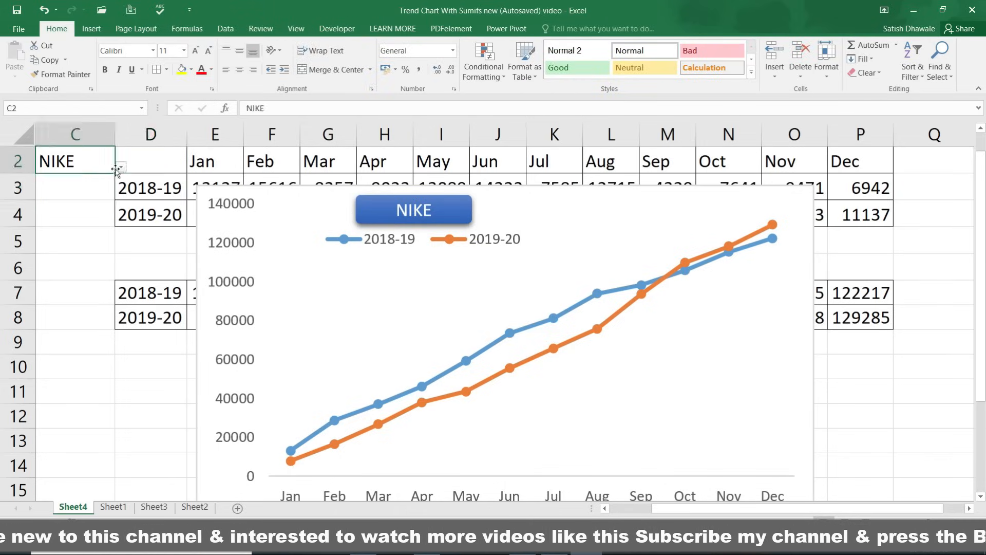
click(87, 205)
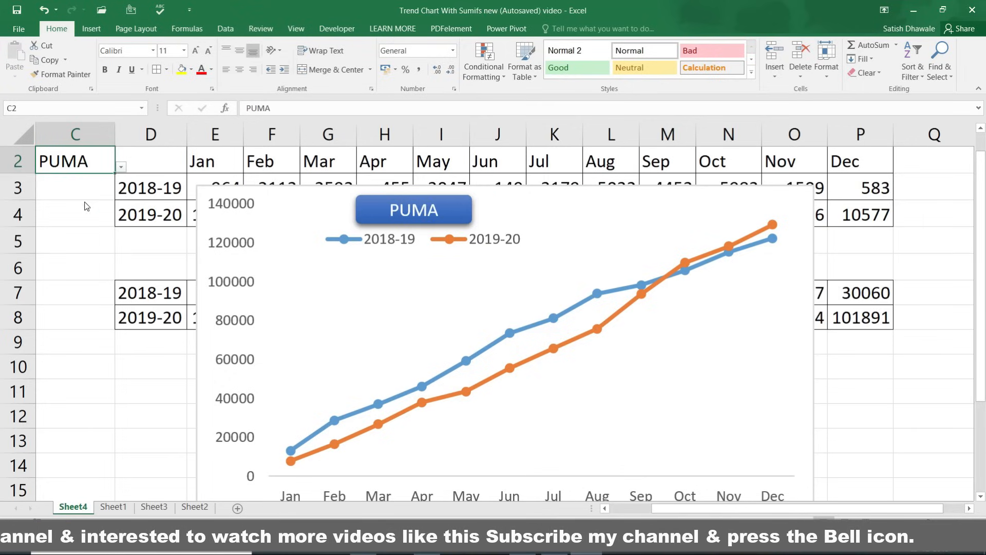
click(121, 167)
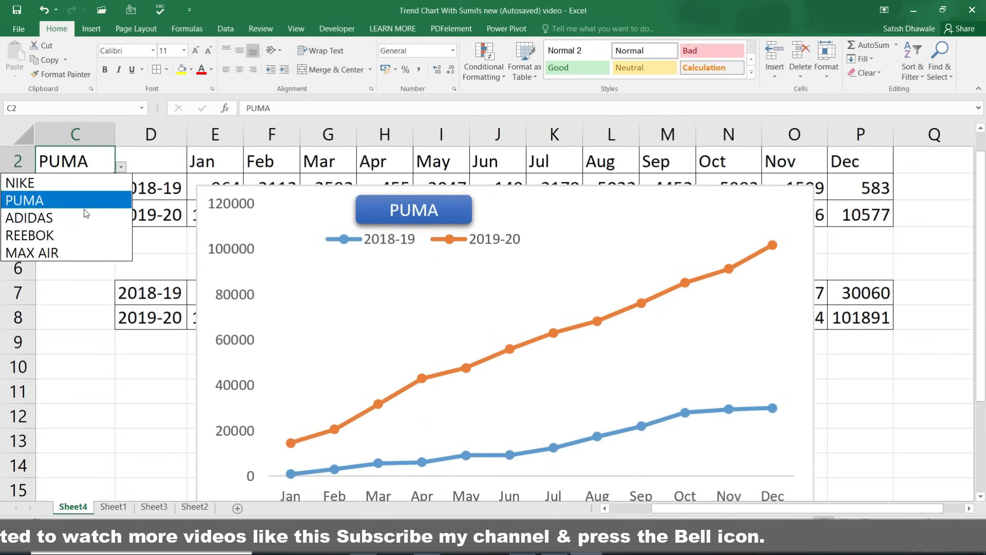
click(82, 225)
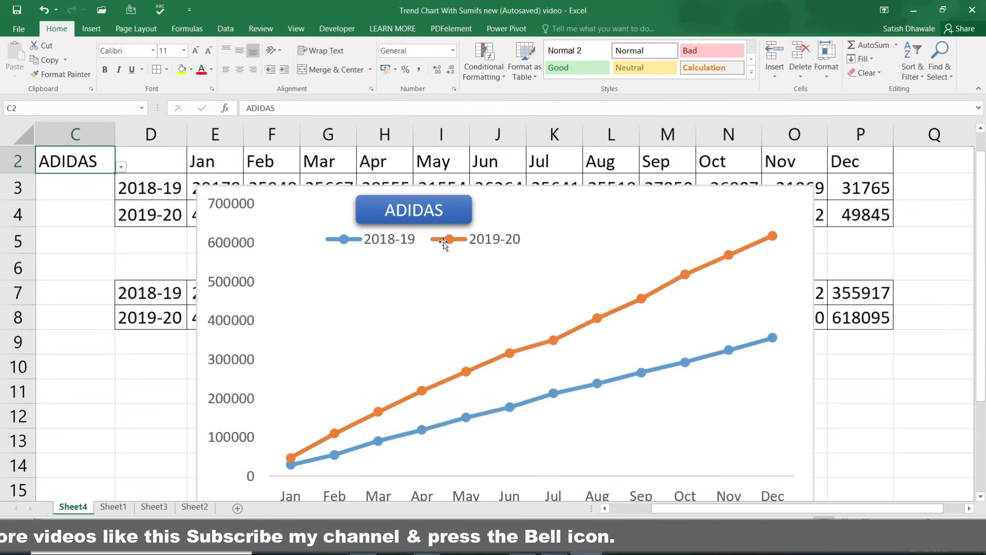
click(121, 167)
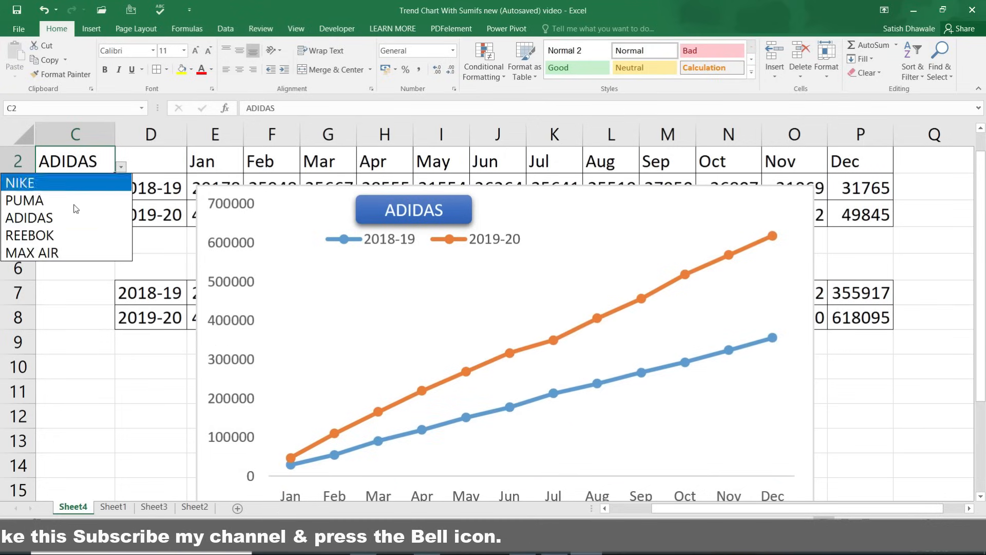
click(64, 233)
click(121, 167)
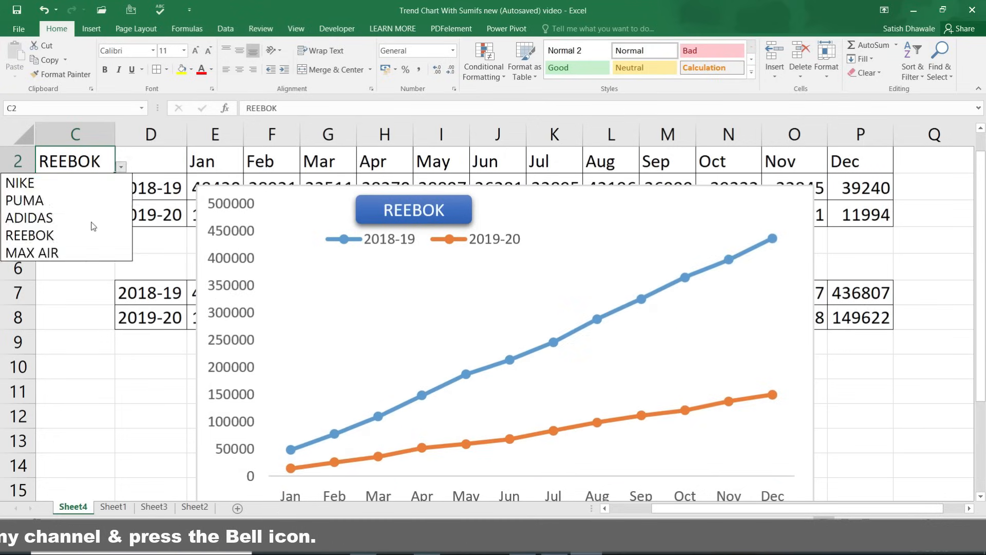
click(82, 252)
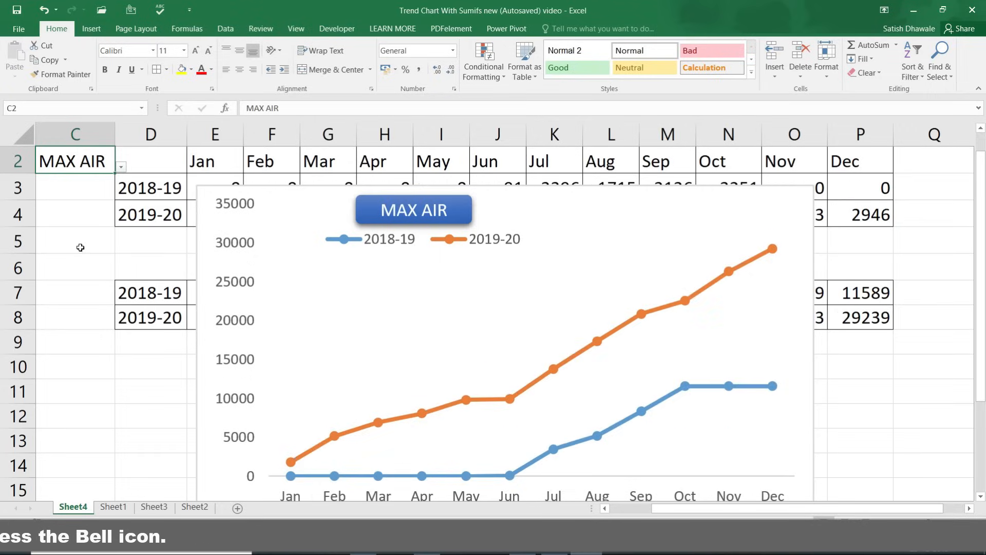
Step: Move the chart up to the top of row 2 and reposition the brand label above the legend
drag(737, 191, 736, 155)
click(425, 196)
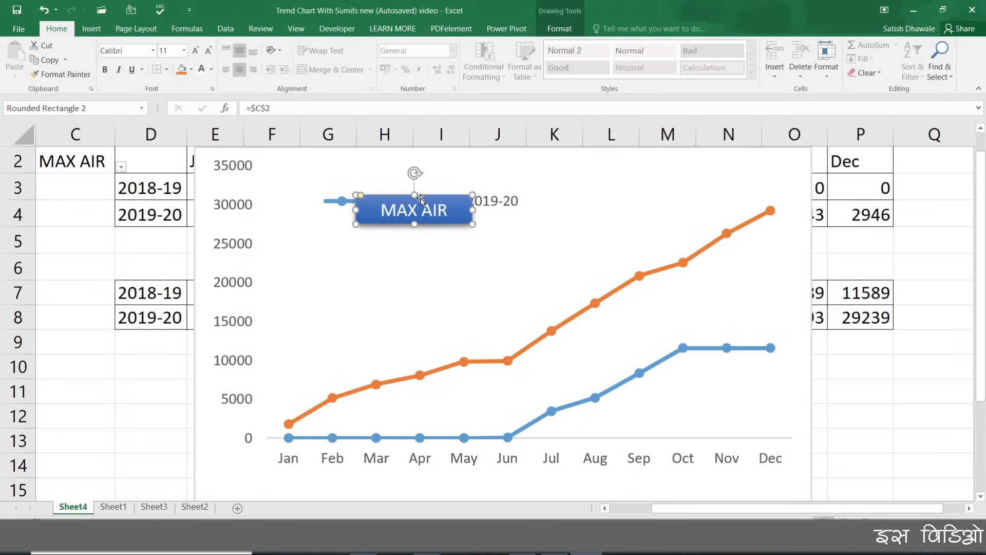
drag(427, 196, 413, 157)
Step: Choose ADIDAS as the brand in C2 and deselect the brand label
click(120, 166)
key(Escape)
click(74, 220)
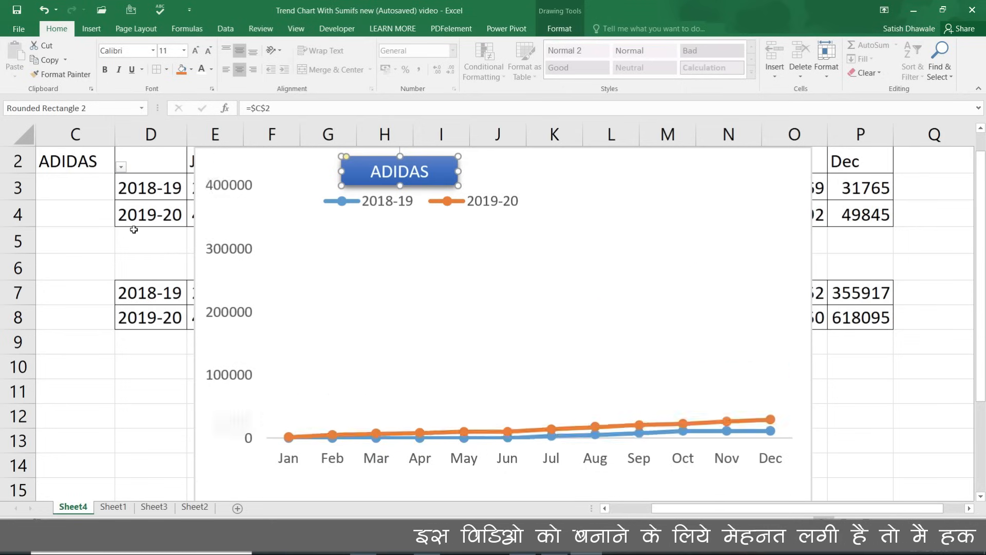
click(66, 315)
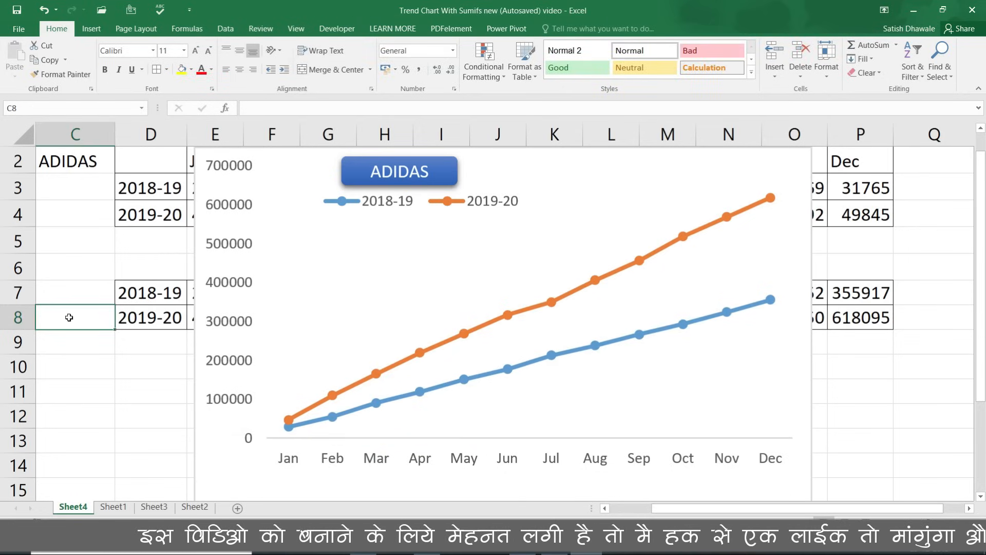